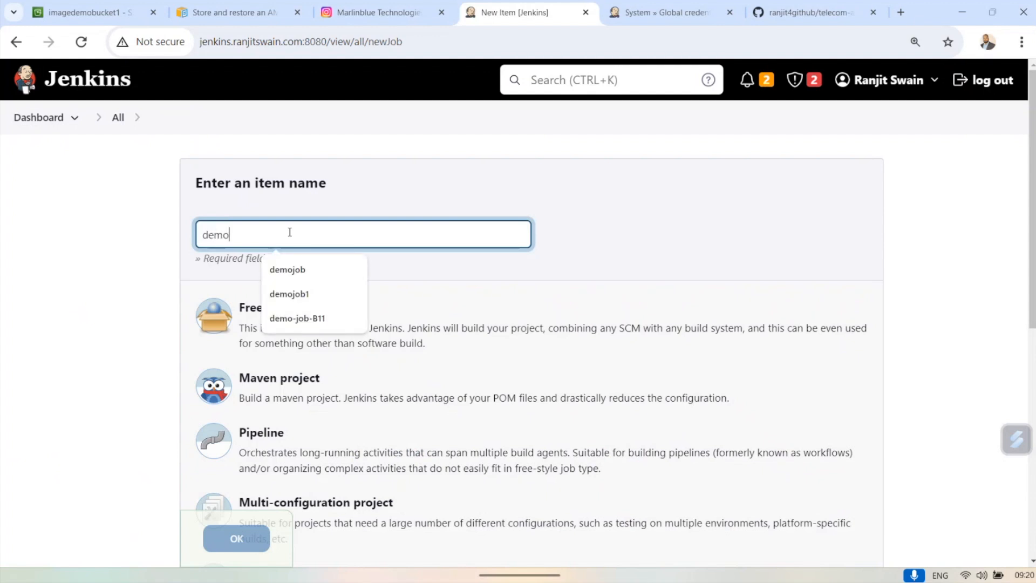
Create a Freestyle project named demo-job-reporting-b11.
{"action": "type", "text": "-job-reportin"}
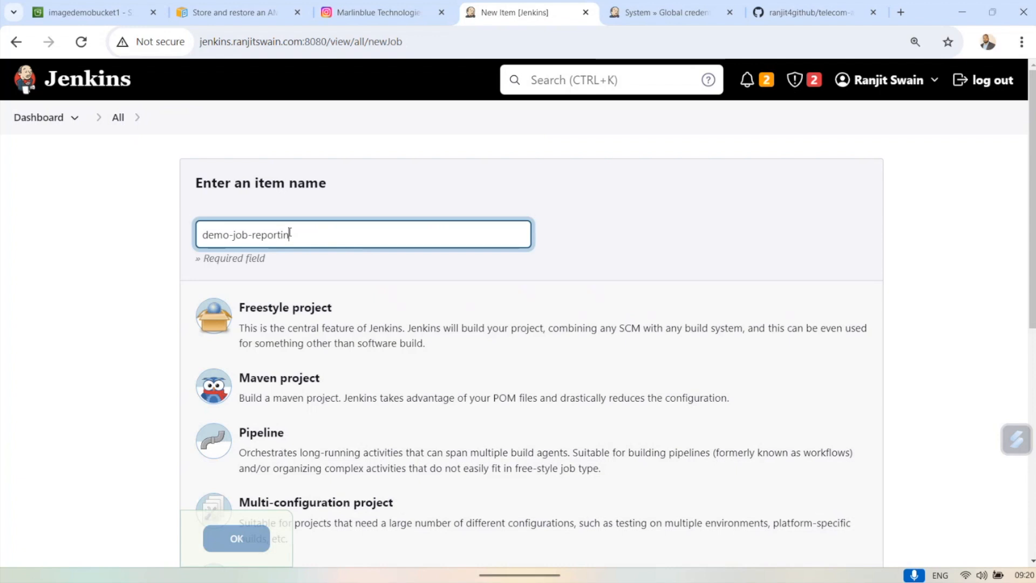
{"action": "type", "text": "g-b11"}
{"action": "left_click", "coordinate": [284, 324]}
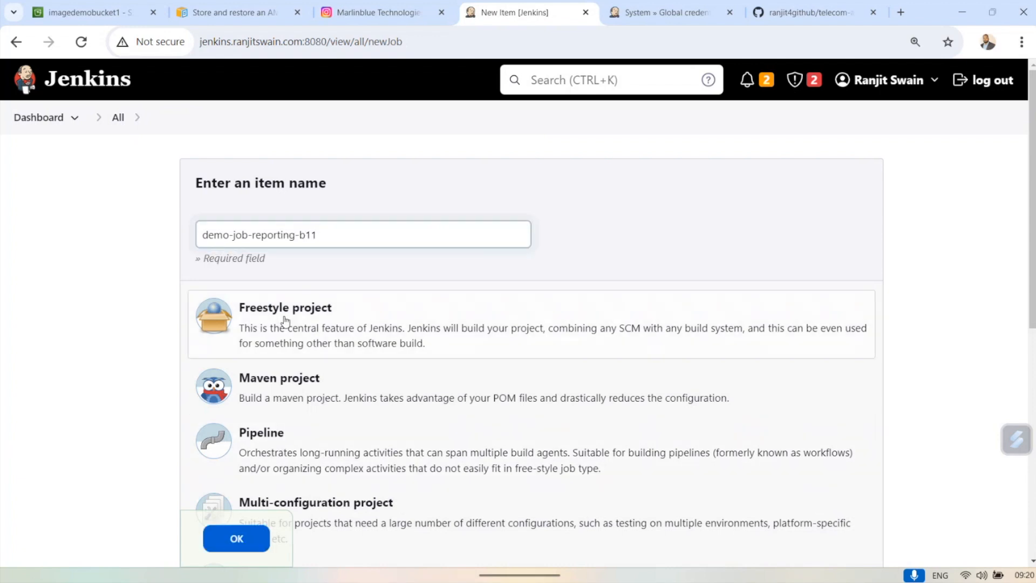
{"action": "left_click", "coordinate": [236, 539]}
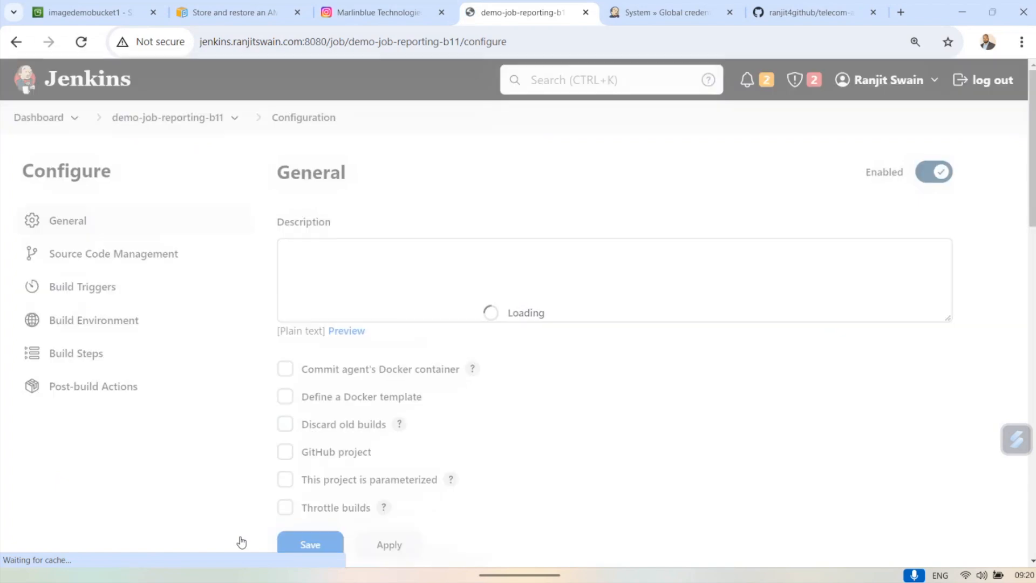
Add an Execute shell build step to the demo-job-reporting-b11 configuration.
{"action": "scroll", "coordinate": [536, 282], "scroll_direction": "down", "scroll_amount": 12}
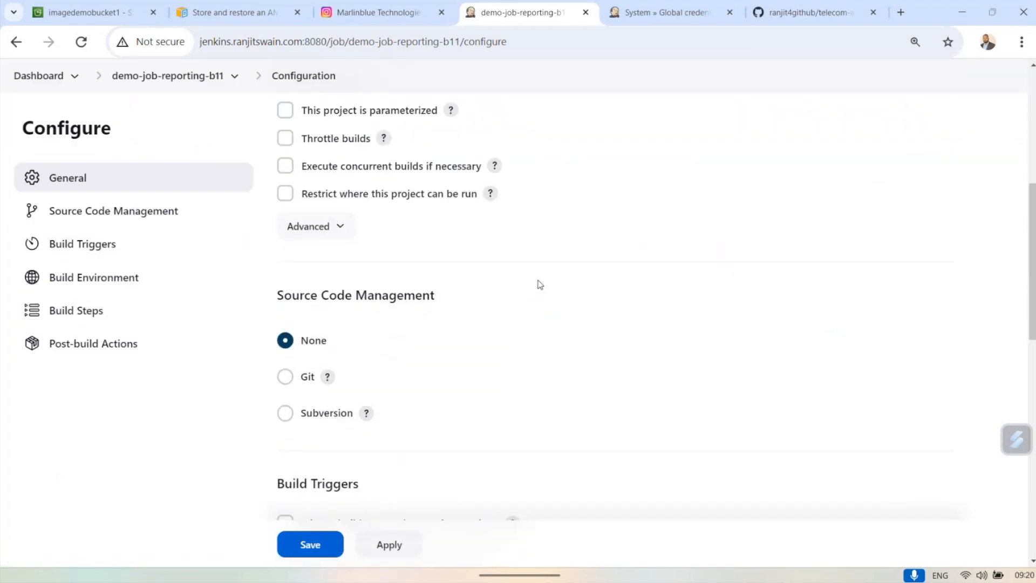
{"action": "scroll", "coordinate": [540, 286], "scroll_direction": "down", "scroll_amount": 5}
{"action": "scroll", "coordinate": [370, 276], "scroll_direction": "up", "scroll_amount": 6}
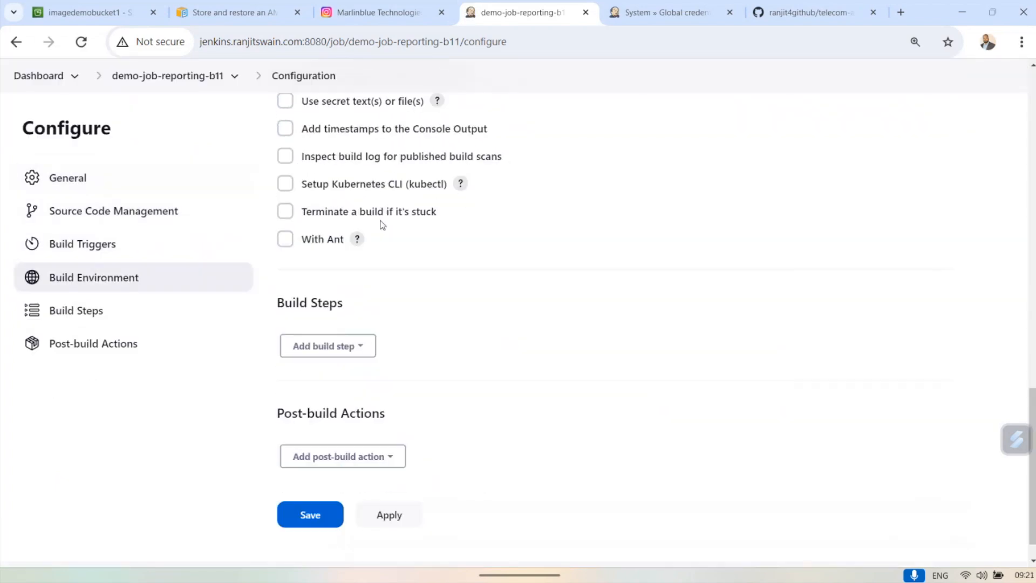
{"action": "scroll", "coordinate": [364, 286], "scroll_direction": "down", "scroll_amount": 5}
{"action": "left_click", "coordinate": [361, 308]}
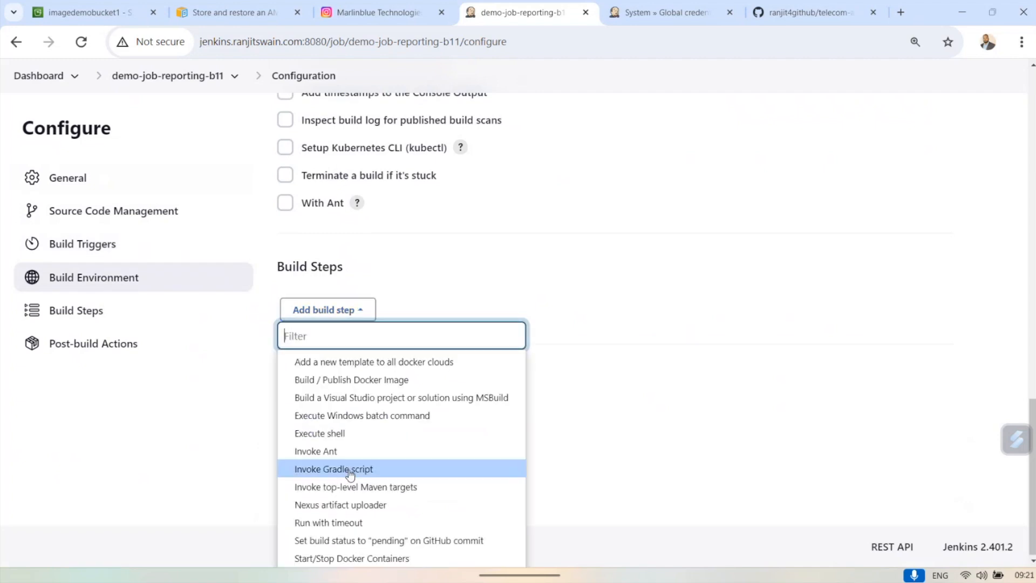
{"action": "left_click", "coordinate": [341, 433]}
{"action": "left_click", "coordinate": [402, 405]}
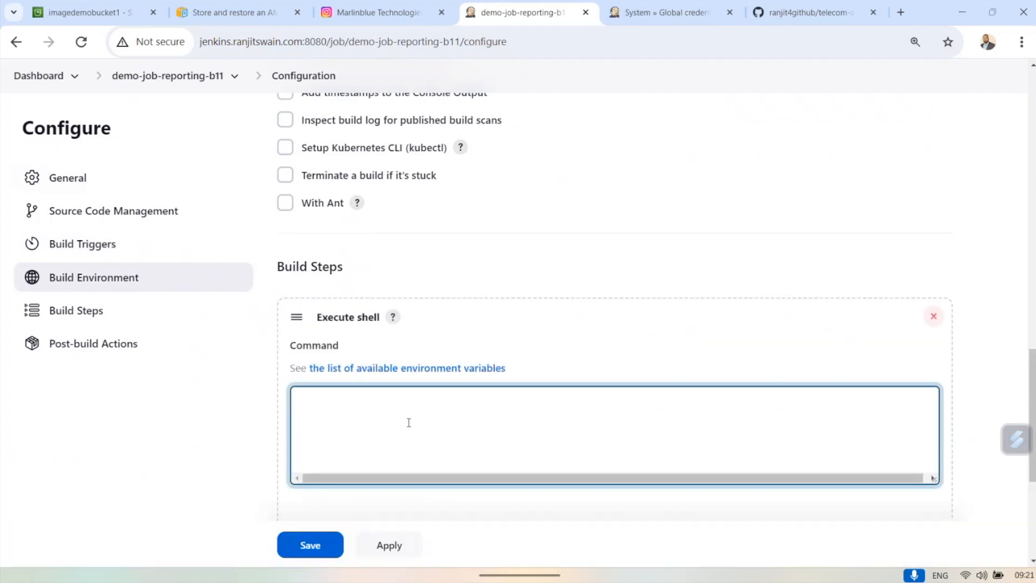
Enter the shell command echo "Report Generated and email sent out" and save the job configuration.
{"action": "type", "text": "echo "}
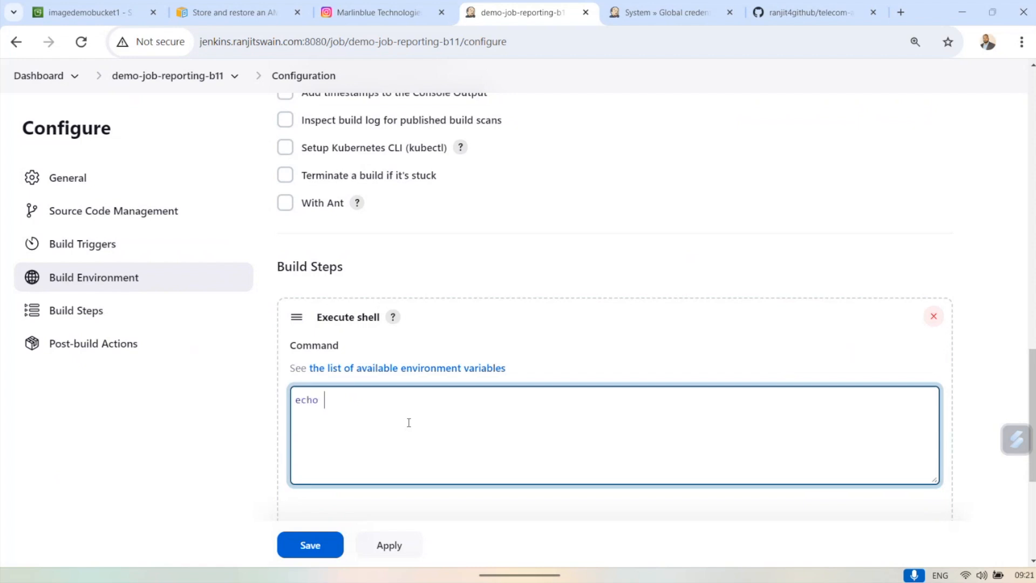
{"action": "type", "text": "\"\""}
{"action": "type", "text": "Report Generated and email "}
{"action": "type", "text": "sent out"}
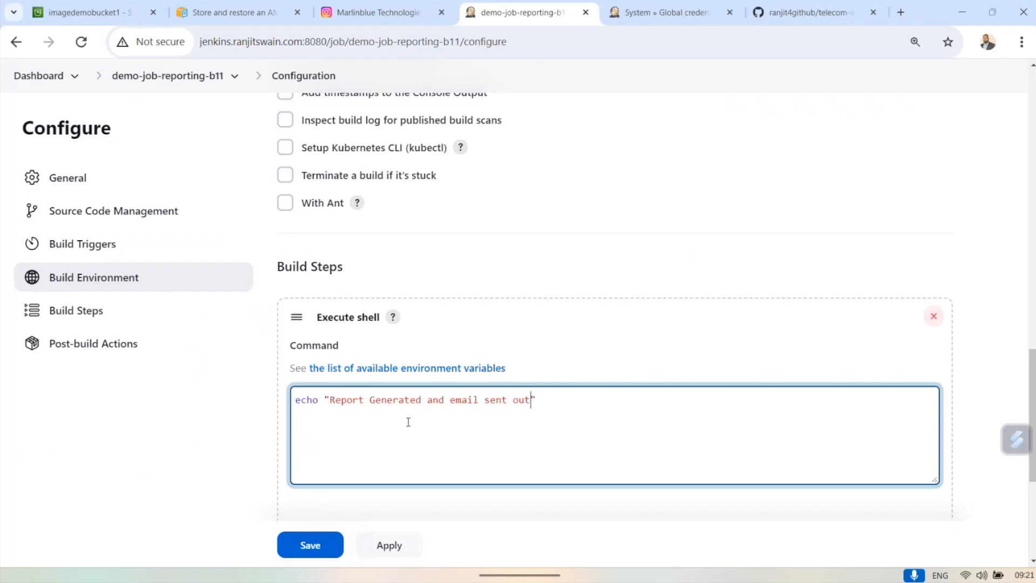
{"action": "scroll", "coordinate": [572, 292], "scroll_direction": "down", "scroll_amount": 2}
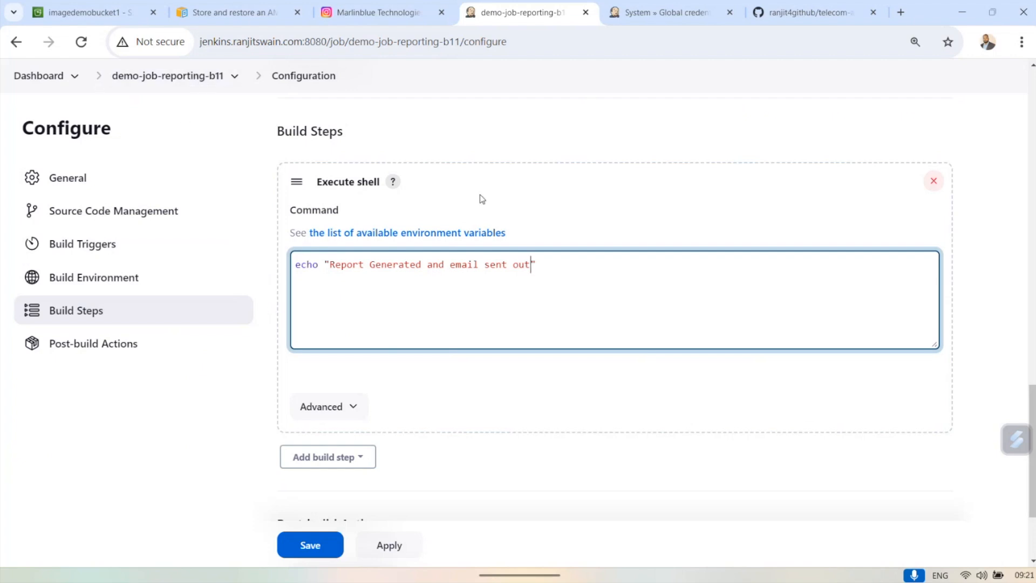
{"action": "scroll", "coordinate": [482, 199], "scroll_direction": "up", "scroll_amount": 10}
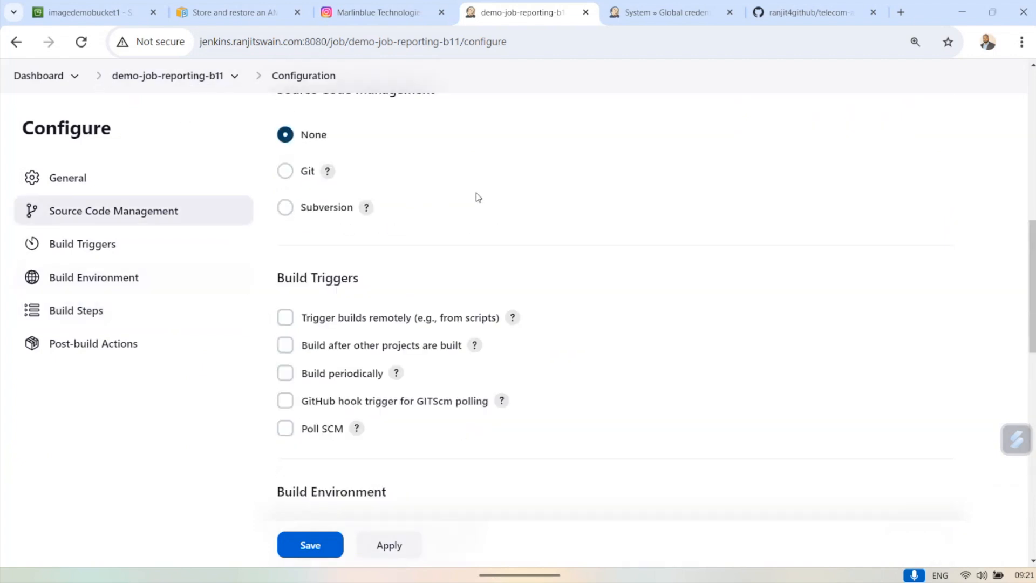
{"action": "scroll", "coordinate": [477, 196], "scroll_direction": "up", "scroll_amount": 3}
{"action": "scroll", "coordinate": [548, 252], "scroll_direction": "down", "scroll_amount": 15}
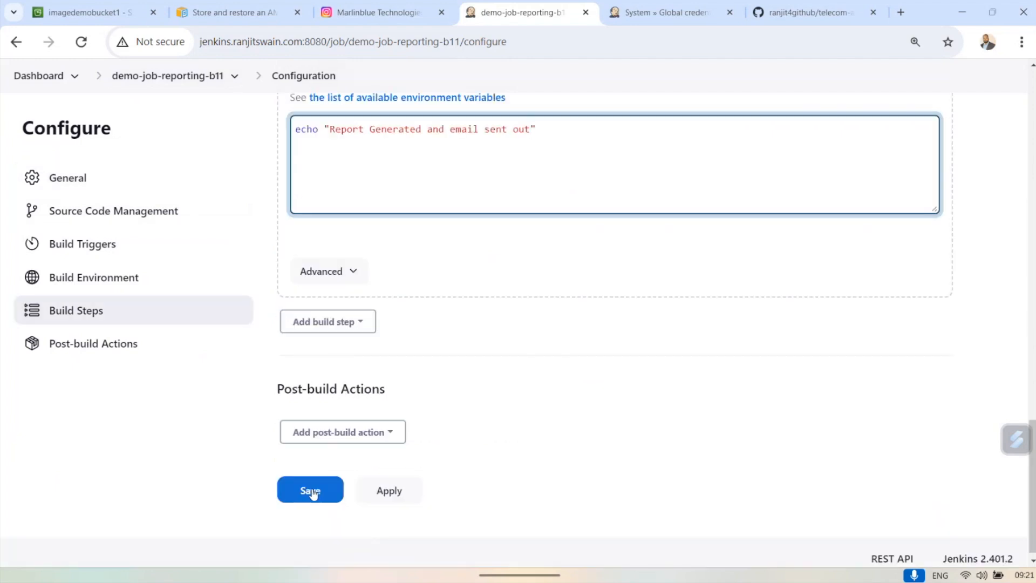
{"action": "left_click", "coordinate": [312, 493]}
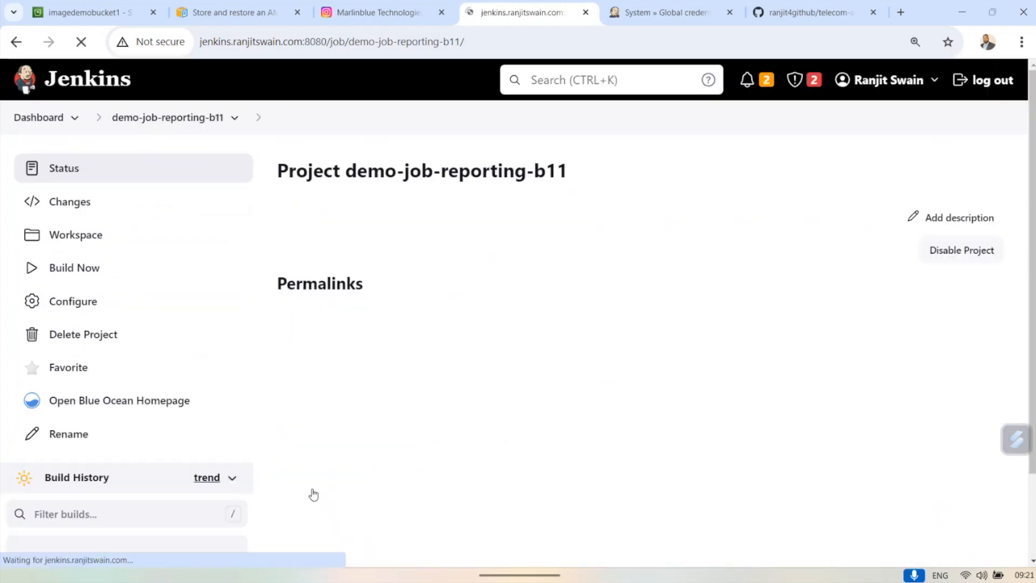
Reopen the configuration of demo-job-reporting-b11 from the dashboard and enable the "Build after other projects are built" trigger.
{"action": "left_click", "coordinate": [25, 123]}
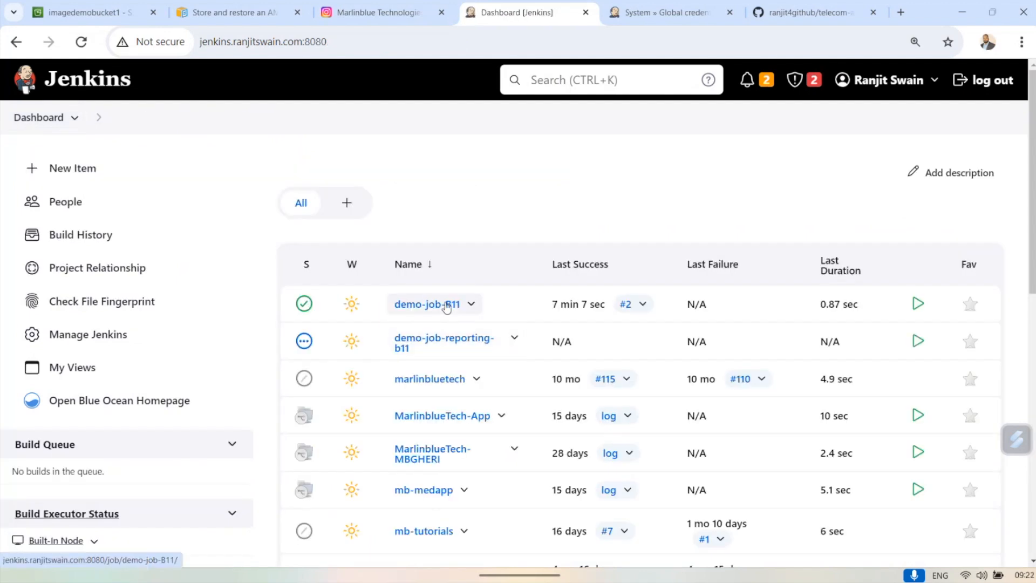
{"action": "left_click", "coordinate": [432, 341]}
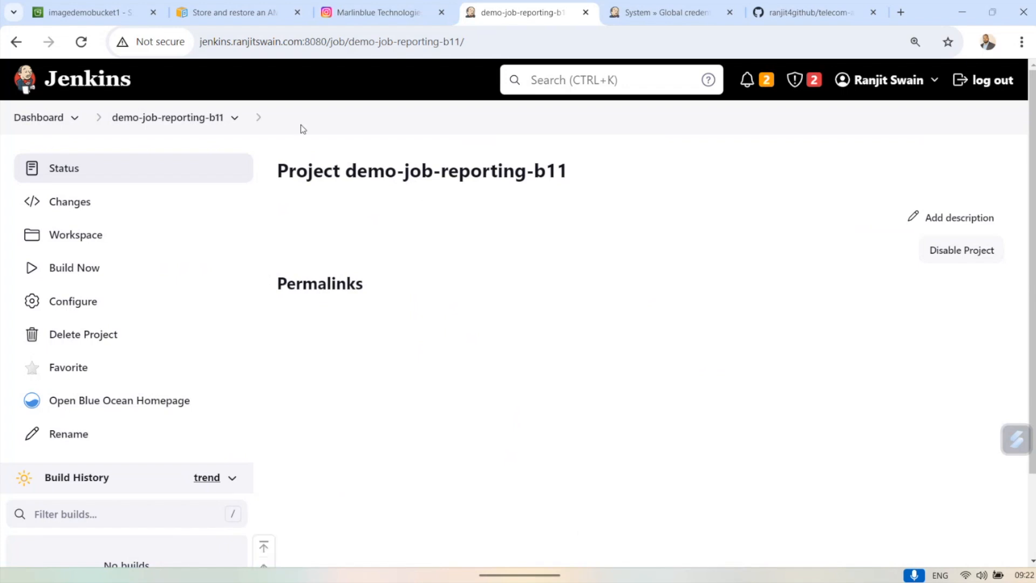
{"action": "left_click", "coordinate": [66, 303]}
{"action": "scroll", "coordinate": [519, 324], "scroll_direction": "down", "scroll_amount": 10}
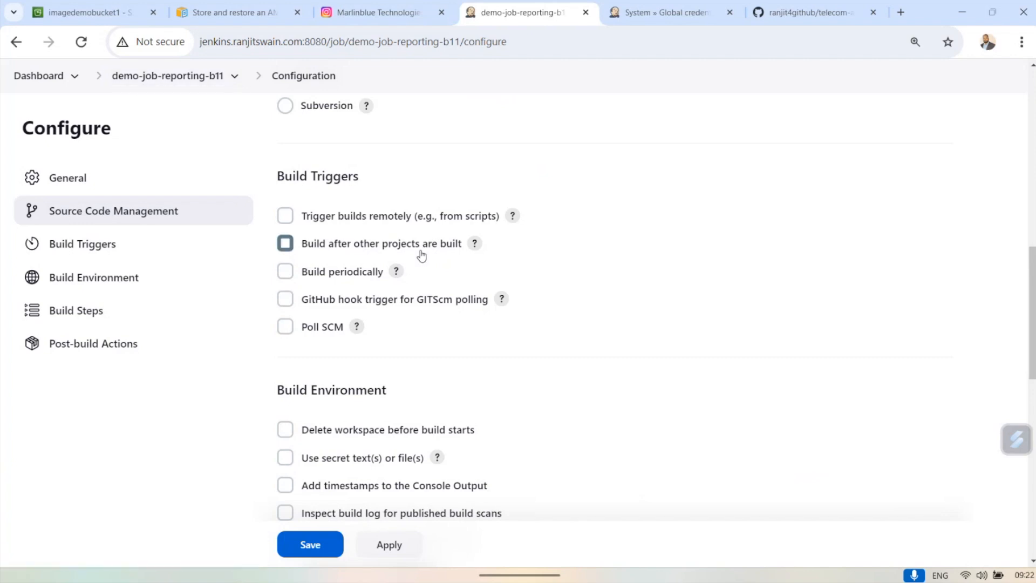
{"action": "left_click", "coordinate": [285, 244]}
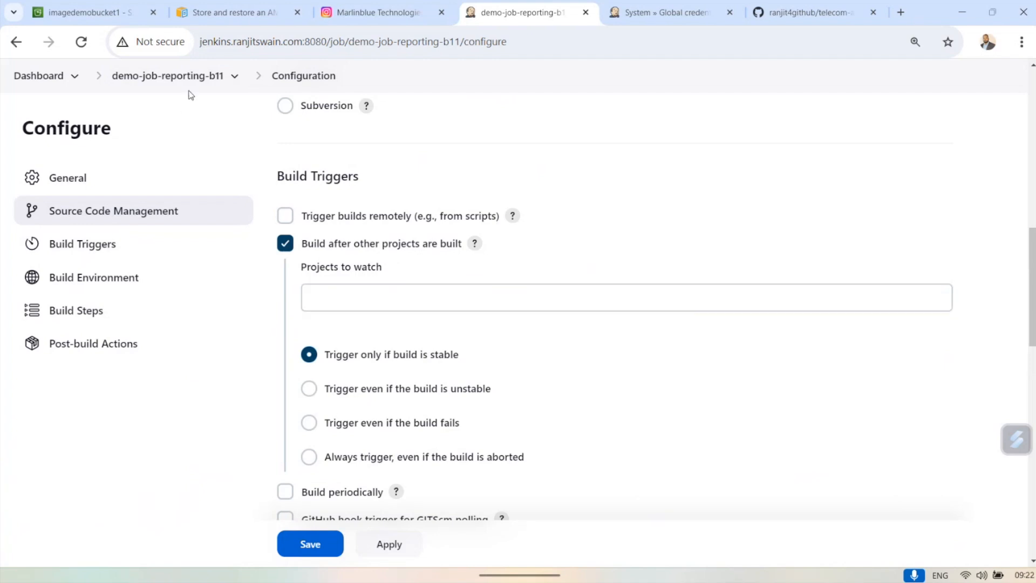
Set demo-job-B11 as the project to watch for the build trigger and save the configuration.
{"action": "left_click", "coordinate": [394, 292]}
{"action": "left_click", "coordinate": [394, 292]}
{"action": "type", "text": "demo-jo"}
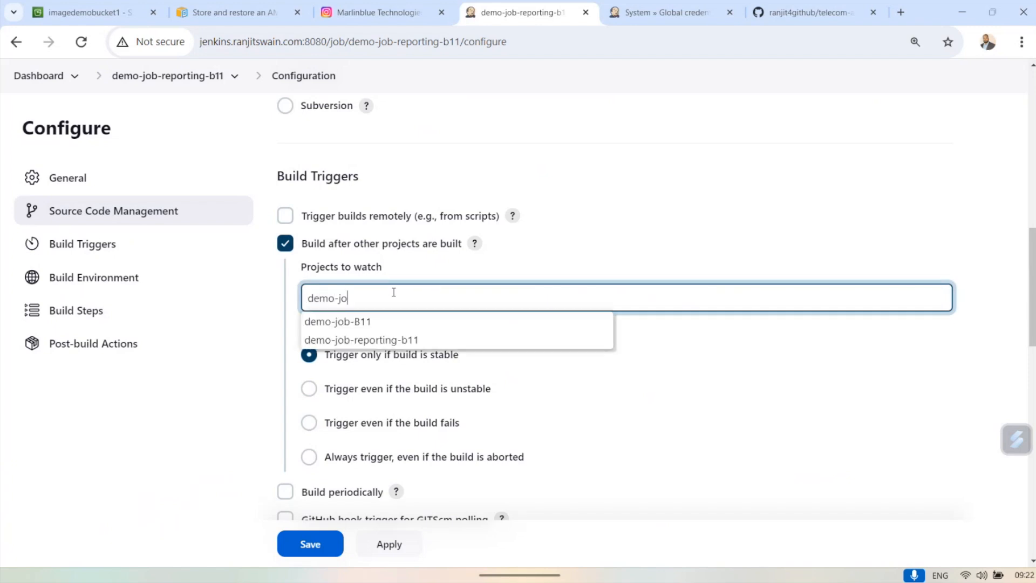
{"action": "left_click", "coordinate": [355, 322]}
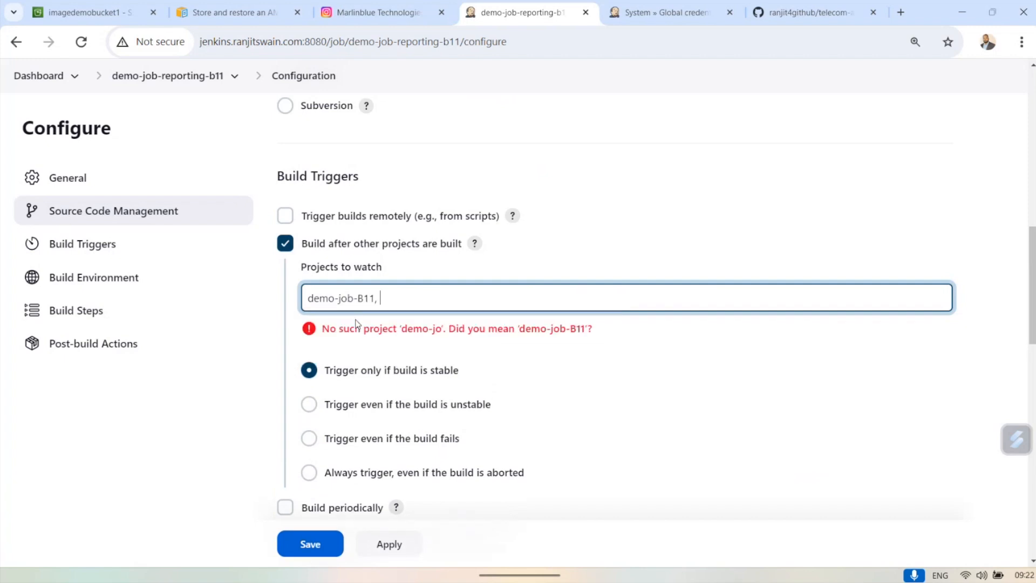
{"action": "key", "text": "BackSpace"}
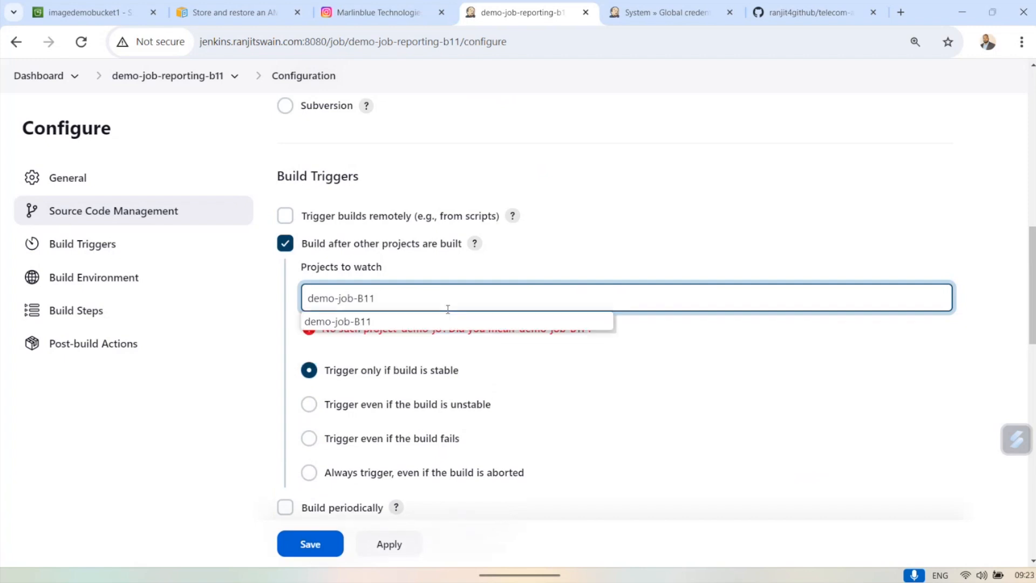
{"action": "left_click", "coordinate": [380, 318]}
{"action": "left_click", "coordinate": [569, 322]}
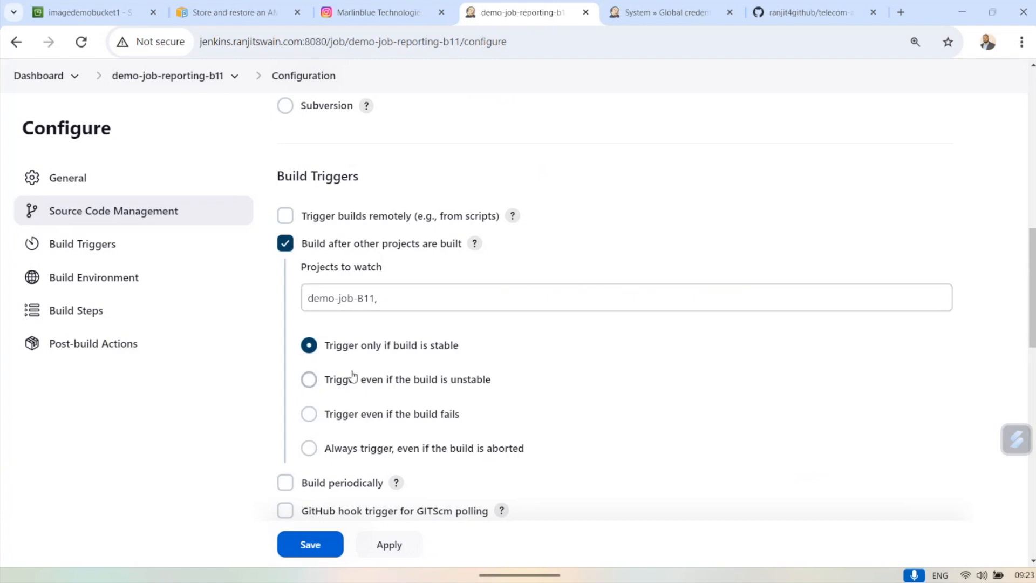
{"action": "scroll", "coordinate": [328, 376], "scroll_direction": "down", "scroll_amount": 1}
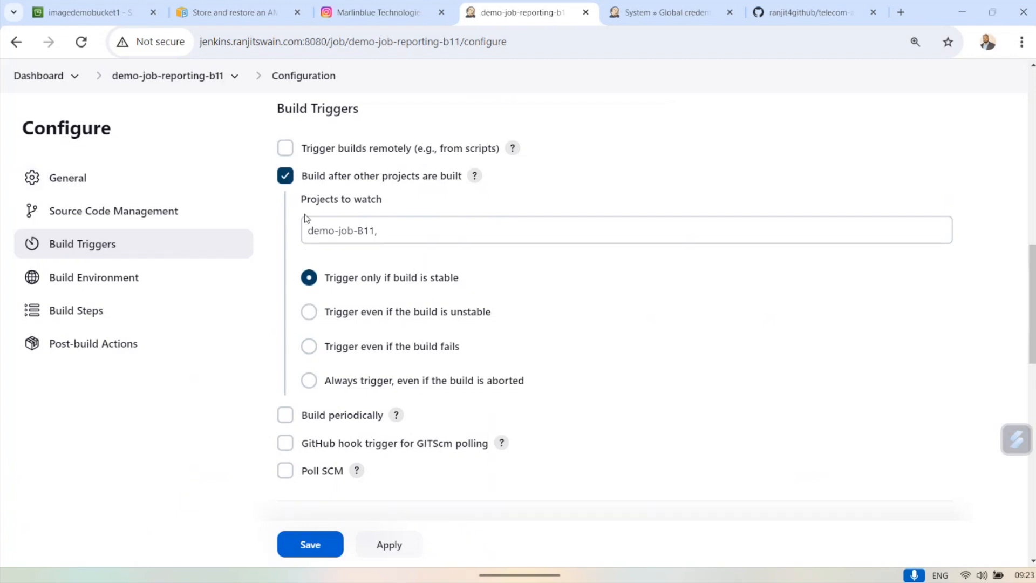
{"action": "left_click", "coordinate": [311, 547]}
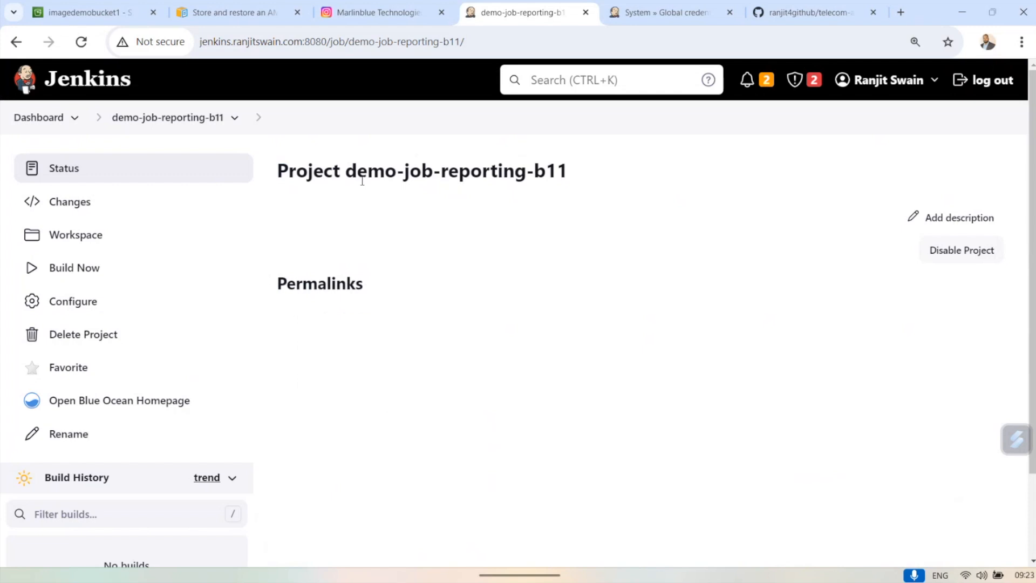
Open demo-job-B11 from the dashboard and examine its downstream projects.
{"action": "left_click_drag", "start_coordinate": [349, 175], "coordinate": [564, 178]}
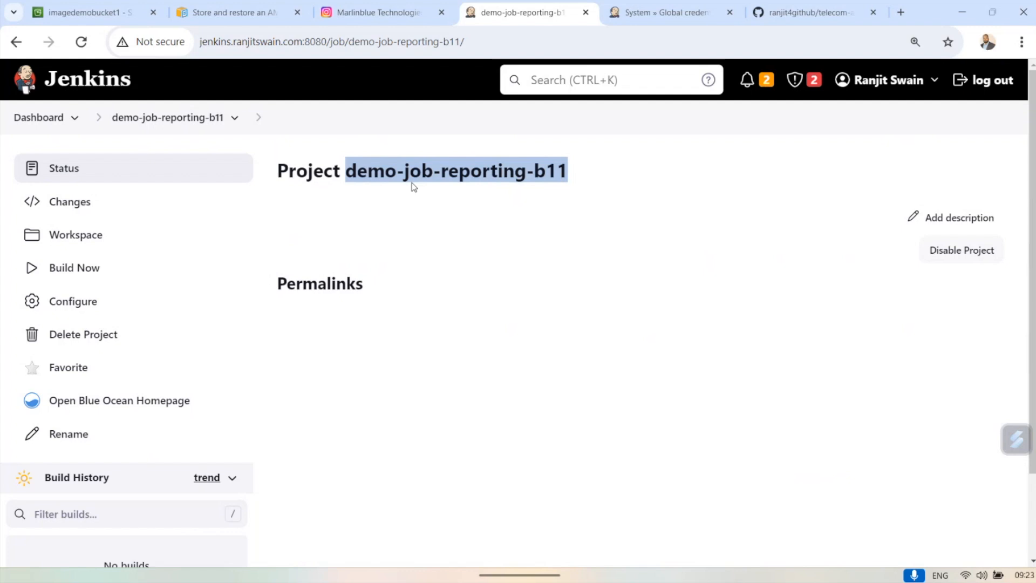
{"action": "left_click", "coordinate": [40, 119]}
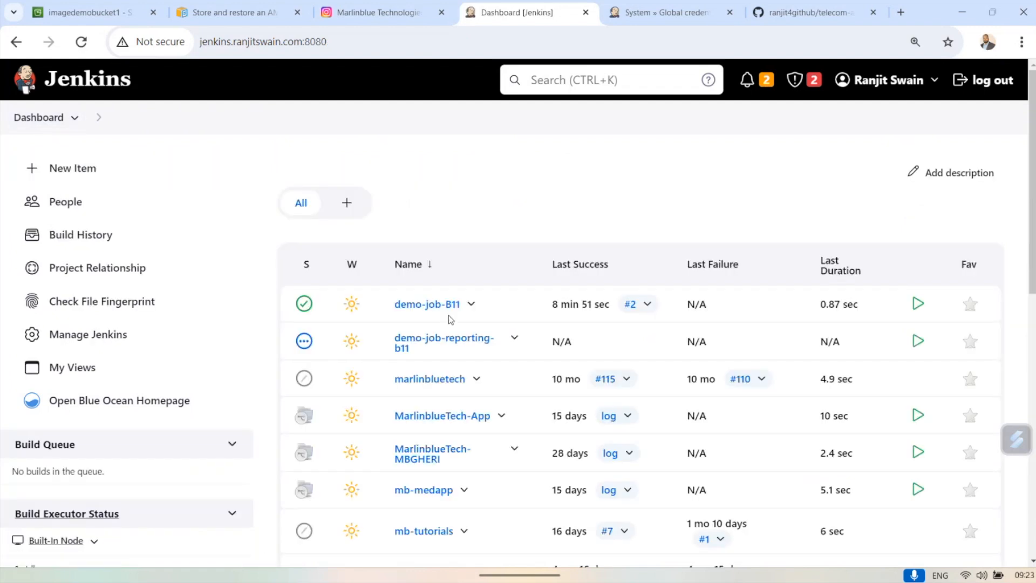
{"action": "left_click", "coordinate": [427, 305]}
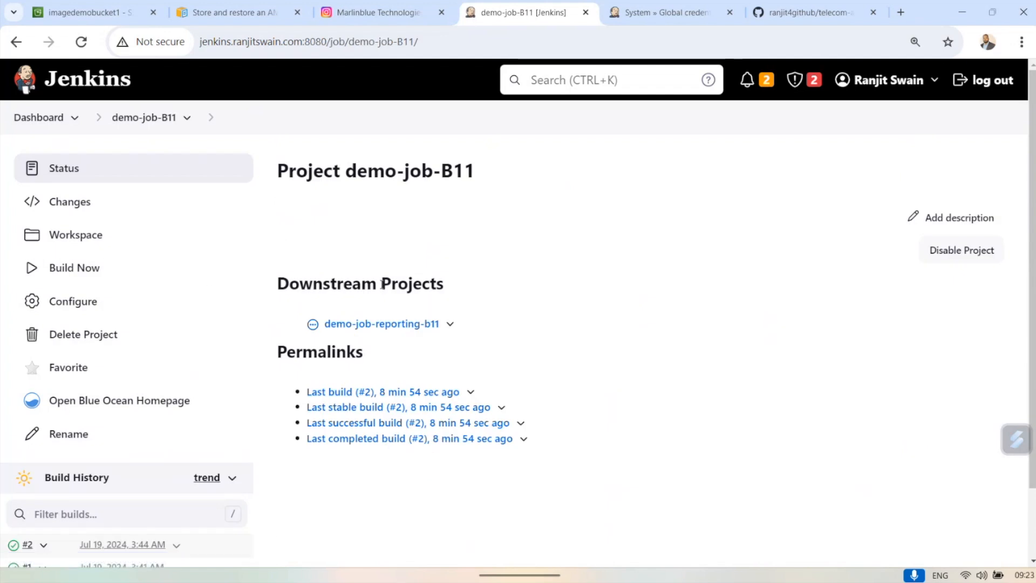
{"action": "left_click_drag", "start_coordinate": [347, 172], "coordinate": [488, 173]}
{"action": "left_click", "coordinate": [325, 300]}
{"action": "left_click_drag", "start_coordinate": [287, 284], "coordinate": [440, 284]}
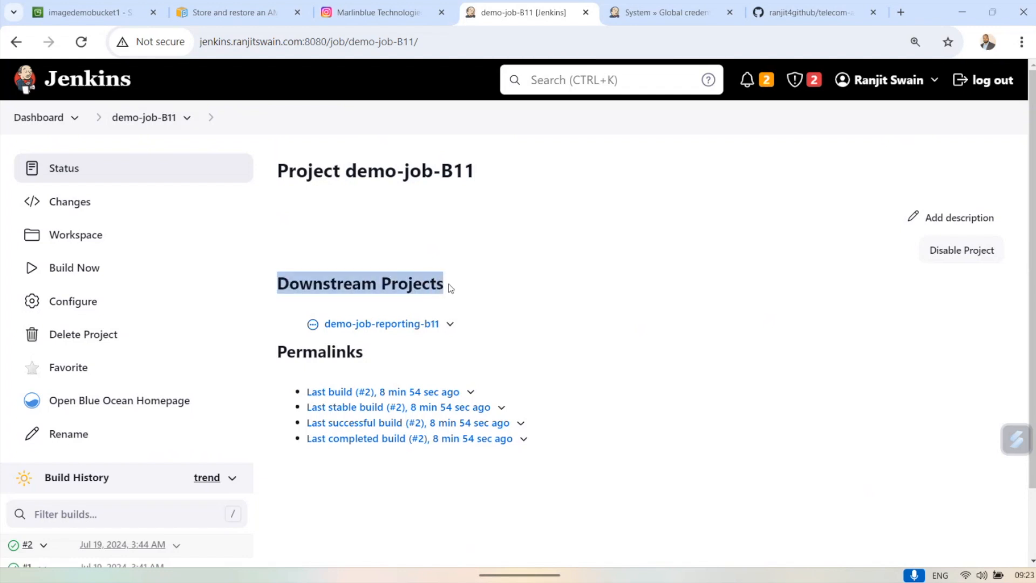
{"action": "left_click_drag", "start_coordinate": [474, 173], "coordinate": [345, 172]}
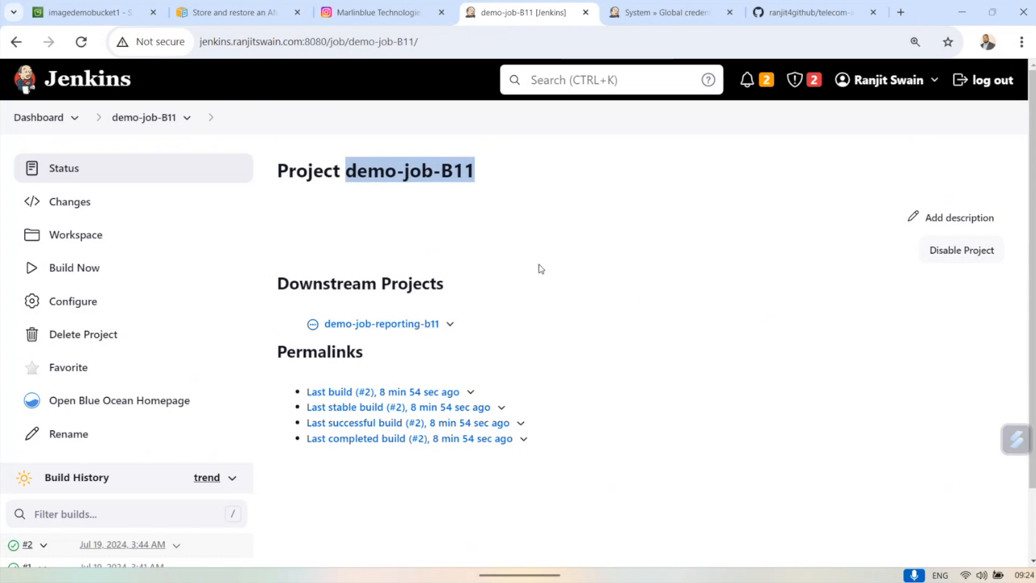
Run a build of demo-job-B11 and check it in the build history.
{"action": "scroll", "coordinate": [538, 268], "scroll_direction": "down", "scroll_amount": 2}
{"action": "scroll", "coordinate": [539, 268], "scroll_direction": "up", "scroll_amount": 2}
{"action": "left_click", "coordinate": [62, 270]}
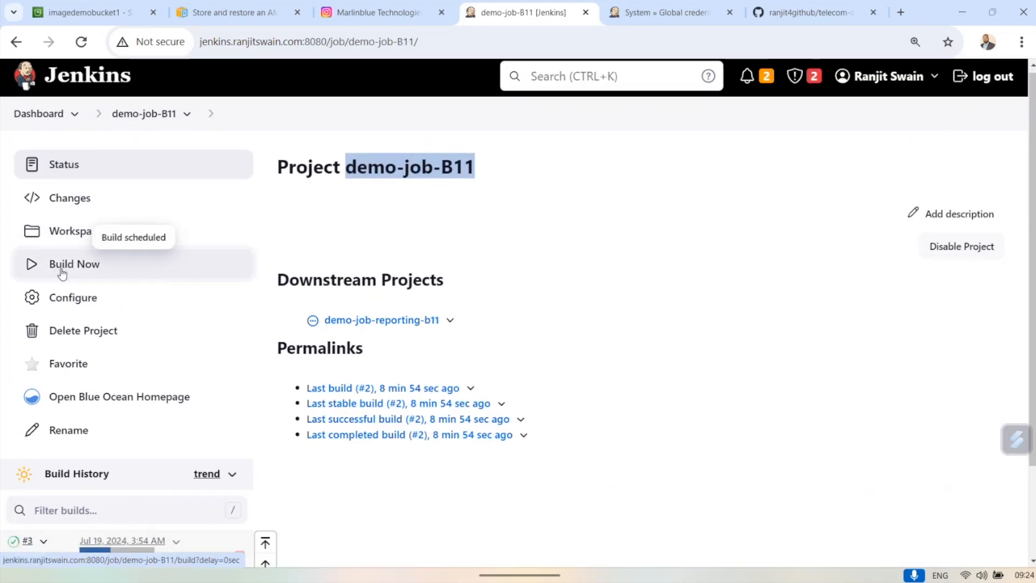
{"action": "scroll", "coordinate": [61, 272], "scroll_direction": "down", "scroll_amount": 2}
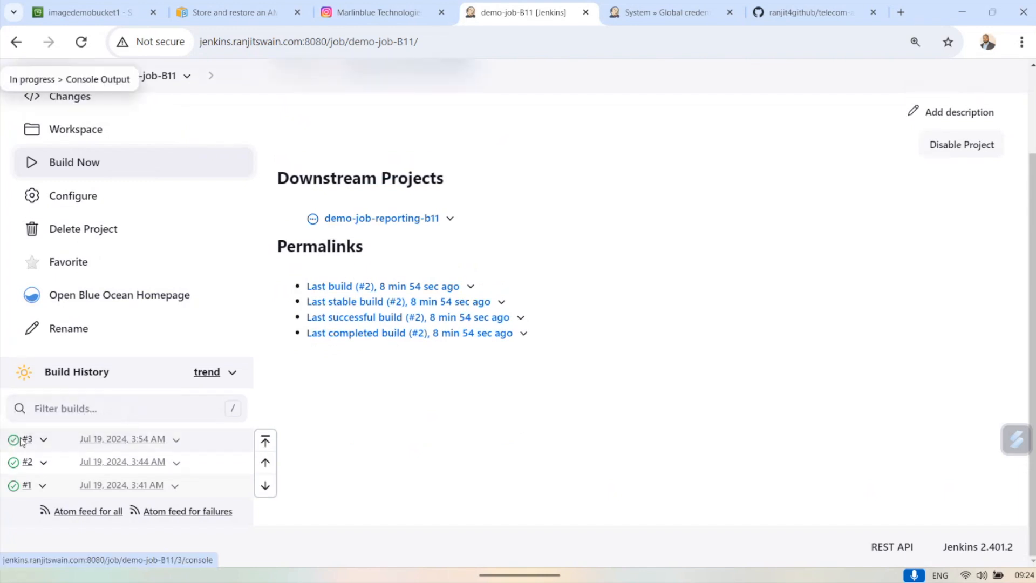
{"action": "scroll", "coordinate": [208, 351], "scroll_direction": "up", "scroll_amount": 2}
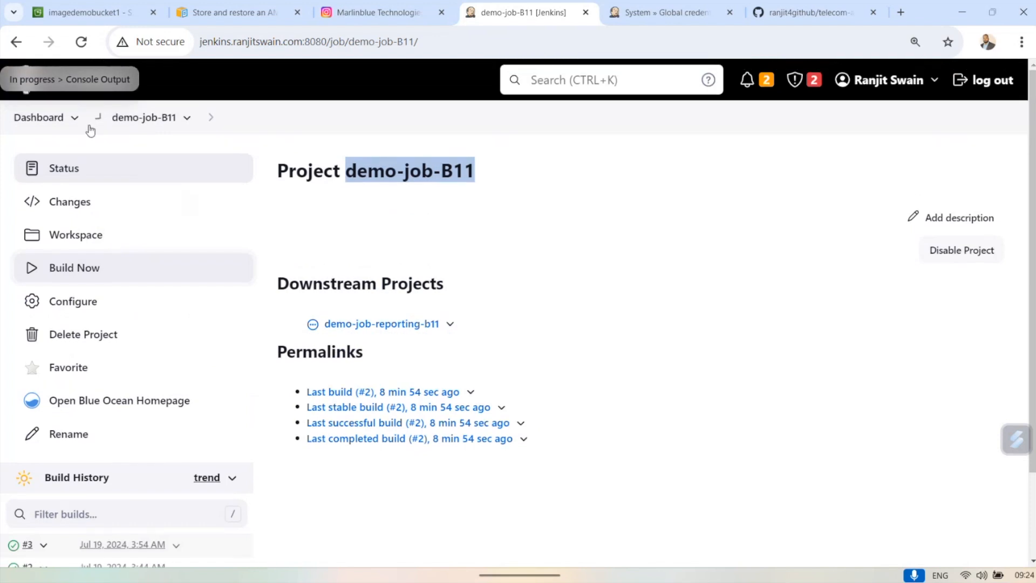
Open demo-job-reporting-b11 from the dashboard and check its build history and upstream project.
{"action": "left_click", "coordinate": [43, 121]}
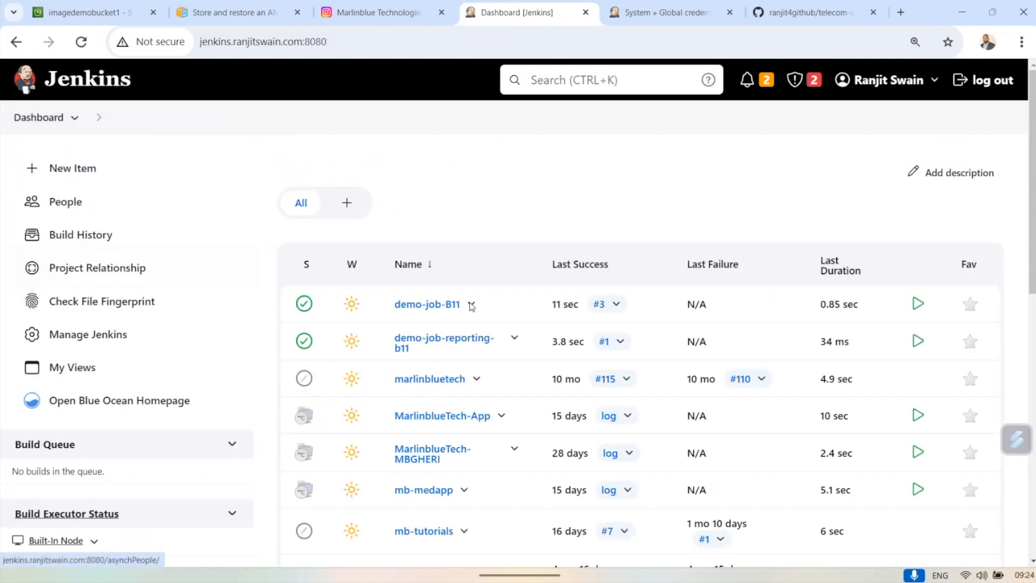
{"action": "left_click", "coordinate": [444, 340]}
{"action": "scroll", "coordinate": [454, 341], "scroll_direction": "down", "scroll_amount": 2}
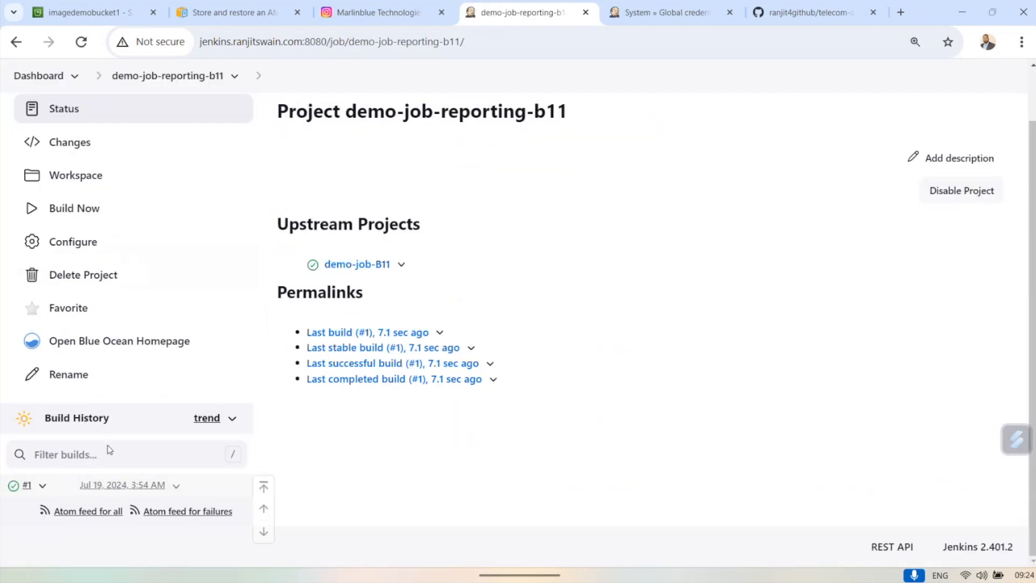
{"action": "scroll", "coordinate": [28, 344], "scroll_direction": "up", "scroll_amount": 2}
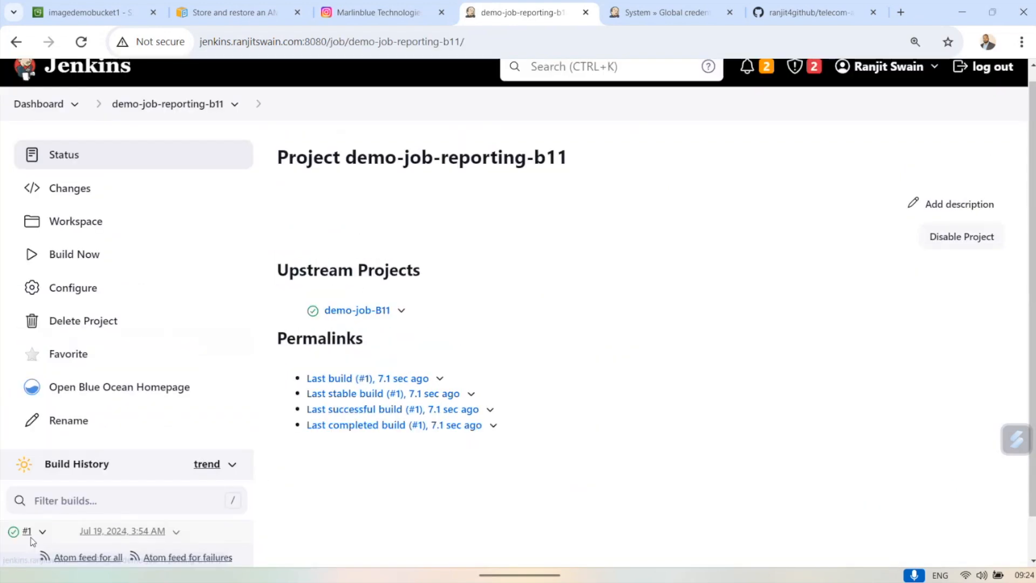
{"action": "left_click_drag", "start_coordinate": [347, 172], "coordinate": [575, 169]}
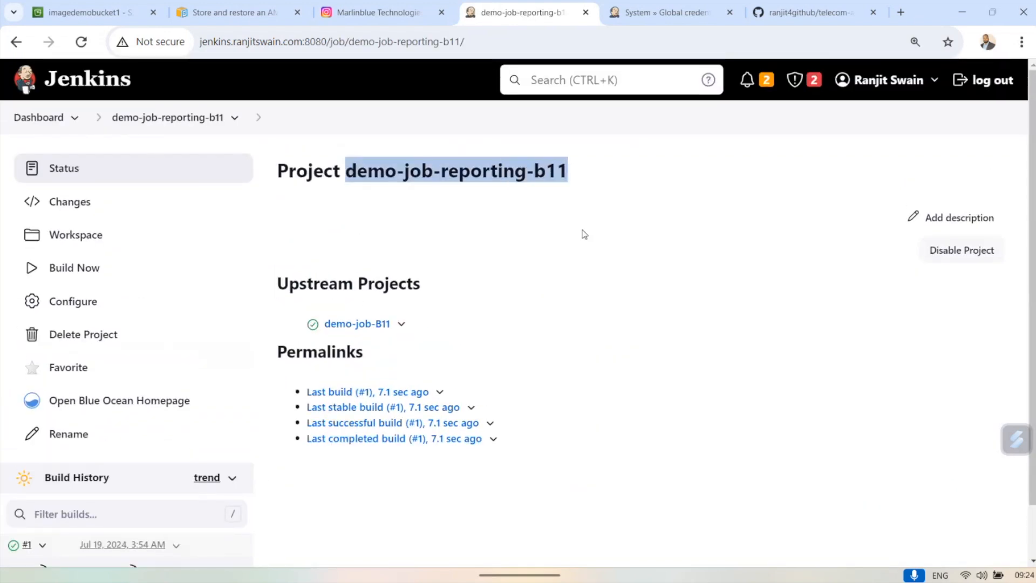
Check the upstream project of demo-job-reporting-b11 and open the console output of its build #1.
{"action": "left_click", "coordinate": [583, 234]}
{"action": "left_click_drag", "start_coordinate": [278, 284], "coordinate": [437, 285]}
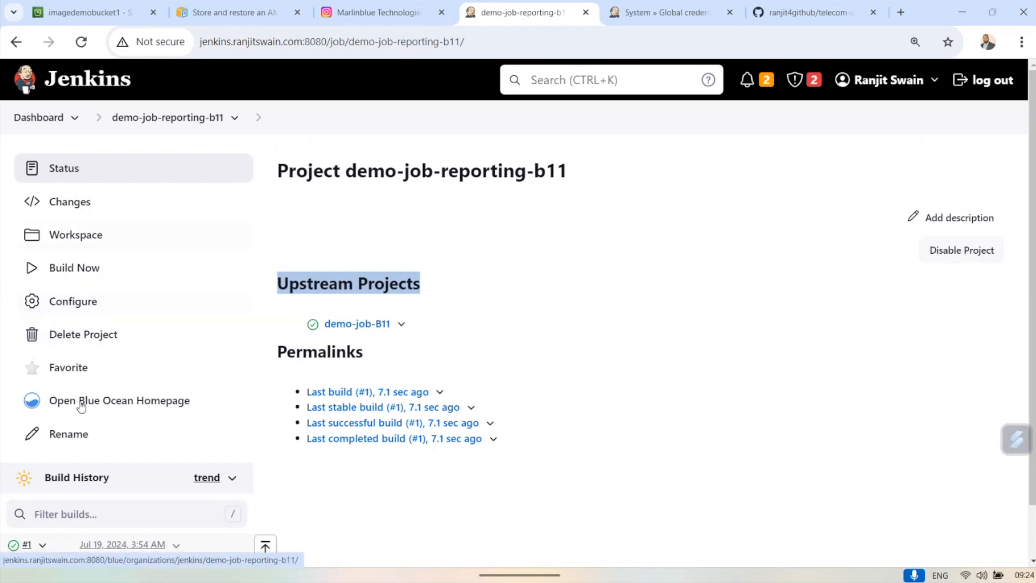
{"action": "scroll", "coordinate": [84, 405], "scroll_direction": "down", "scroll_amount": 1}
{"action": "left_click", "coordinate": [14, 487]}
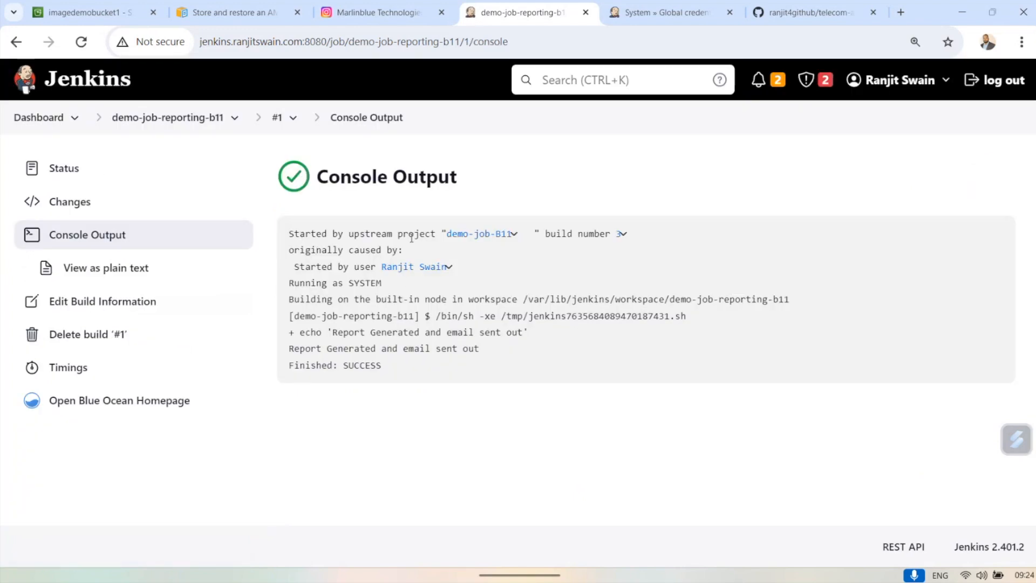
Examine the console output of build #1 for what started the build and what the shell command printed.
{"action": "left_click_drag", "start_coordinate": [351, 234], "coordinate": [523, 237]}
{"action": "left_click", "coordinate": [580, 277]}
{"action": "left_click_drag", "start_coordinate": [350, 233], "coordinate": [416, 237]}
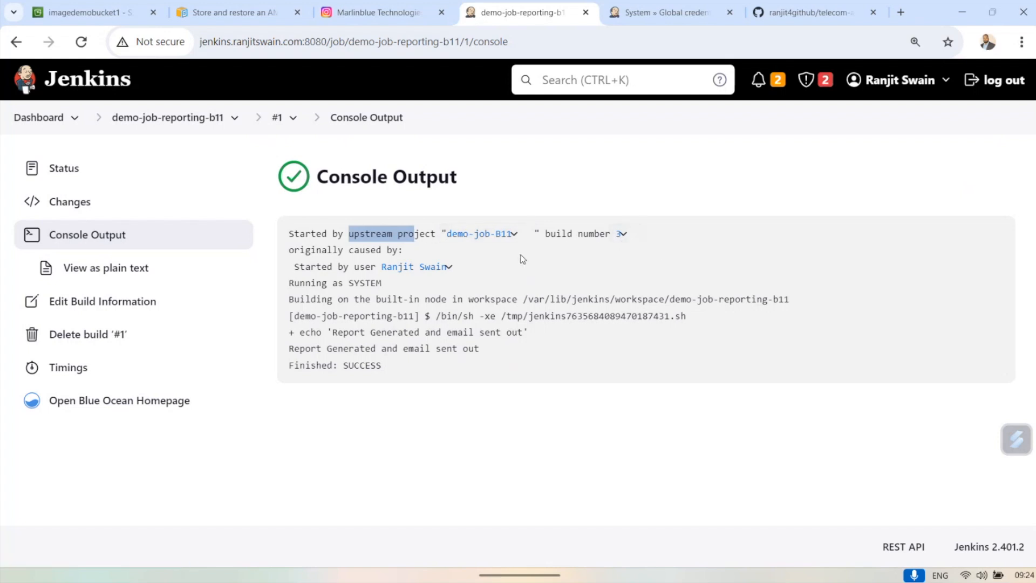
{"action": "left_click_drag", "start_coordinate": [291, 252], "coordinate": [451, 270]}
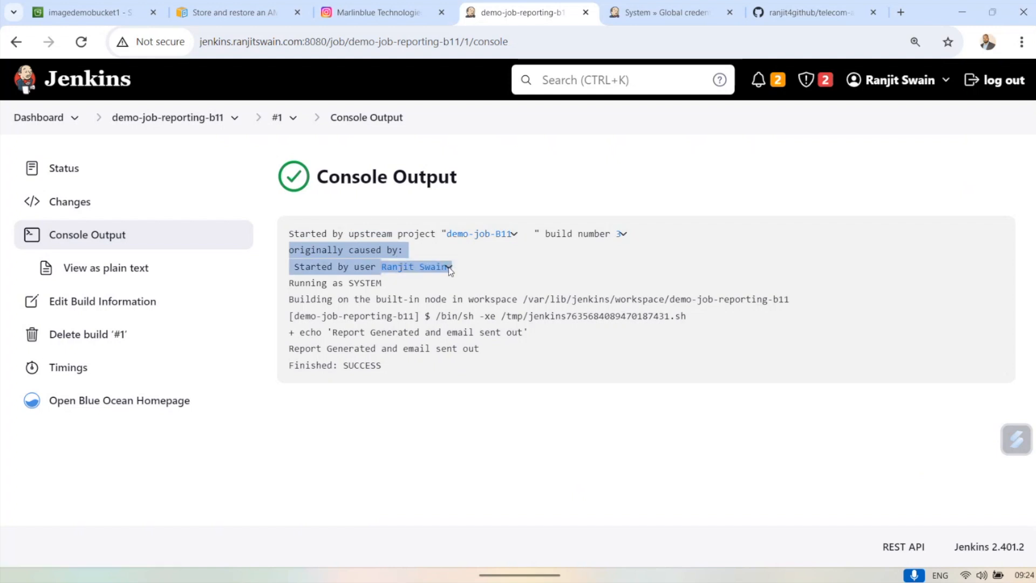
{"action": "left_click", "coordinate": [507, 274]}
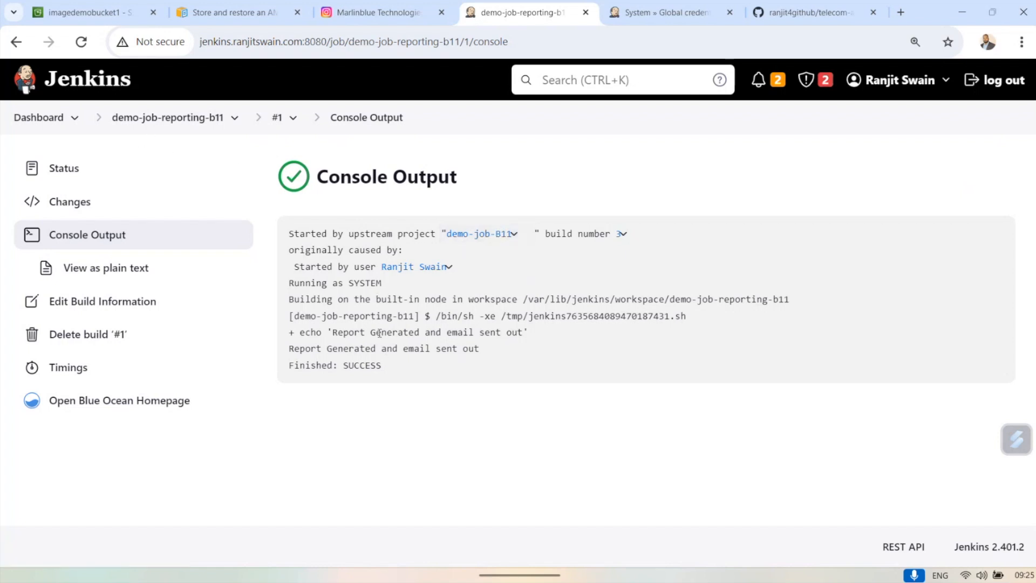
{"action": "left_click_drag", "start_coordinate": [289, 281], "coordinate": [684, 338]}
{"action": "left_click", "coordinate": [589, 352]}
{"action": "left_click_drag", "start_coordinate": [290, 348], "coordinate": [526, 354]}
{"action": "left_click", "coordinate": [704, 359]}
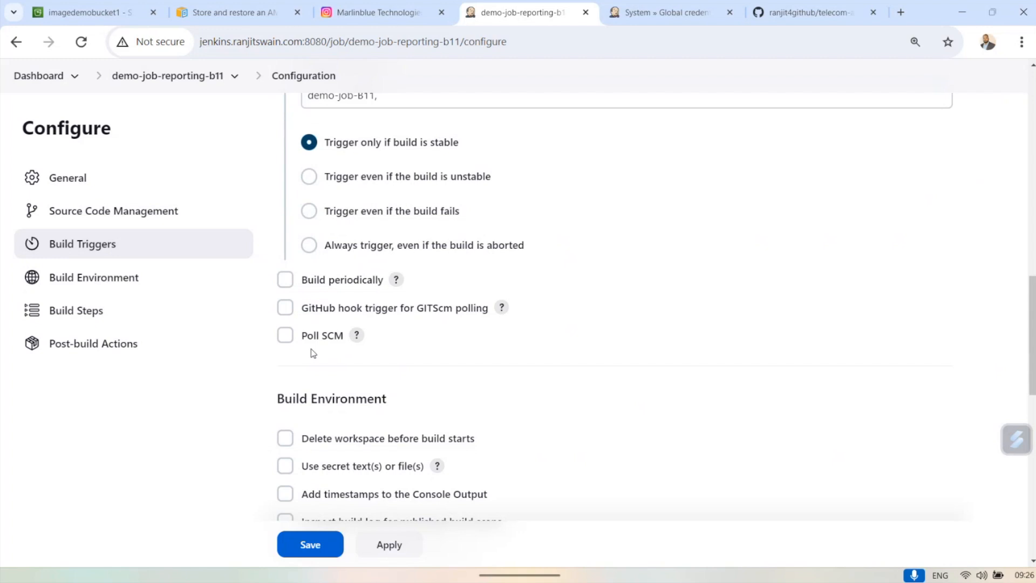
Review the build triggers of demo-job-reporting-b11 and open the configuration of demo-job-B11.
{"action": "scroll", "coordinate": [486, 304], "scroll_direction": "up", "scroll_amount": 5}
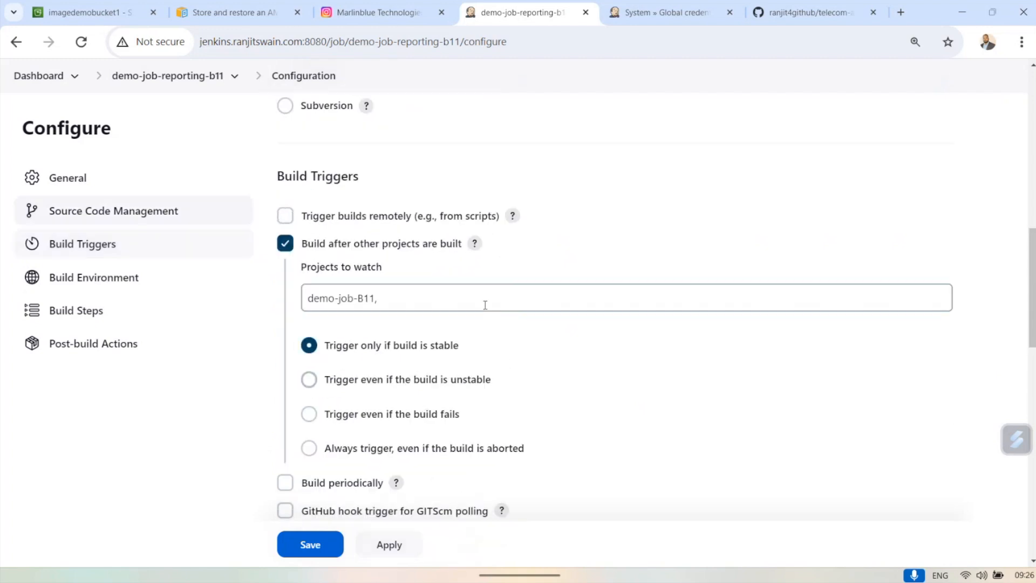
{"action": "scroll", "coordinate": [486, 305], "scroll_direction": "up", "scroll_amount": 3}
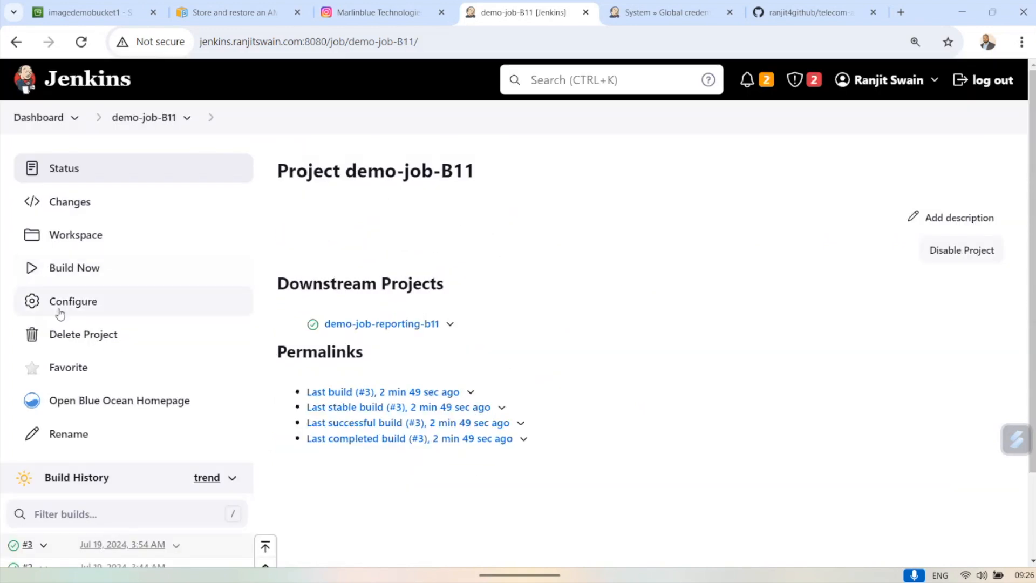
{"action": "left_click", "coordinate": [57, 309]}
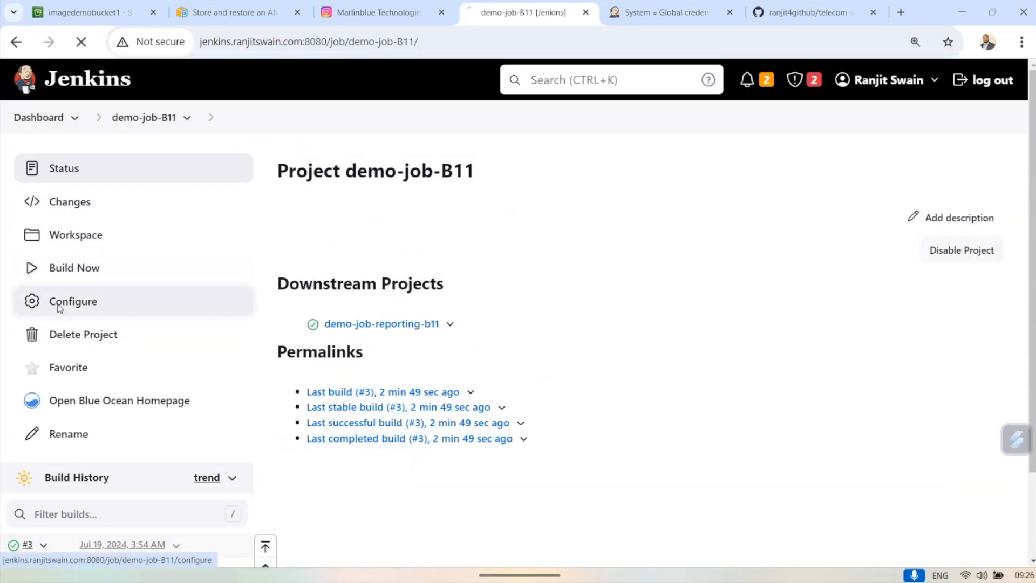
{"action": "scroll", "coordinate": [597, 427], "scroll_direction": "down", "scroll_amount": 15}
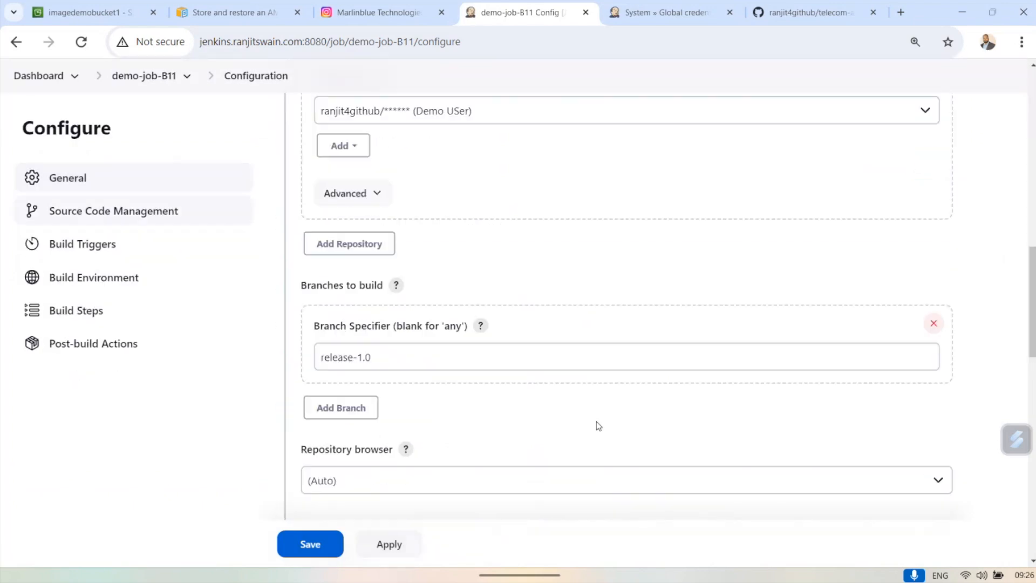
Examine the Git repository URL of demo-job-B11 and view the matching telecom-abc repository on GitHub.
{"action": "scroll", "coordinate": [599, 426], "scroll_direction": "up", "scroll_amount": 4}
{"action": "left_click", "coordinate": [513, 243]}
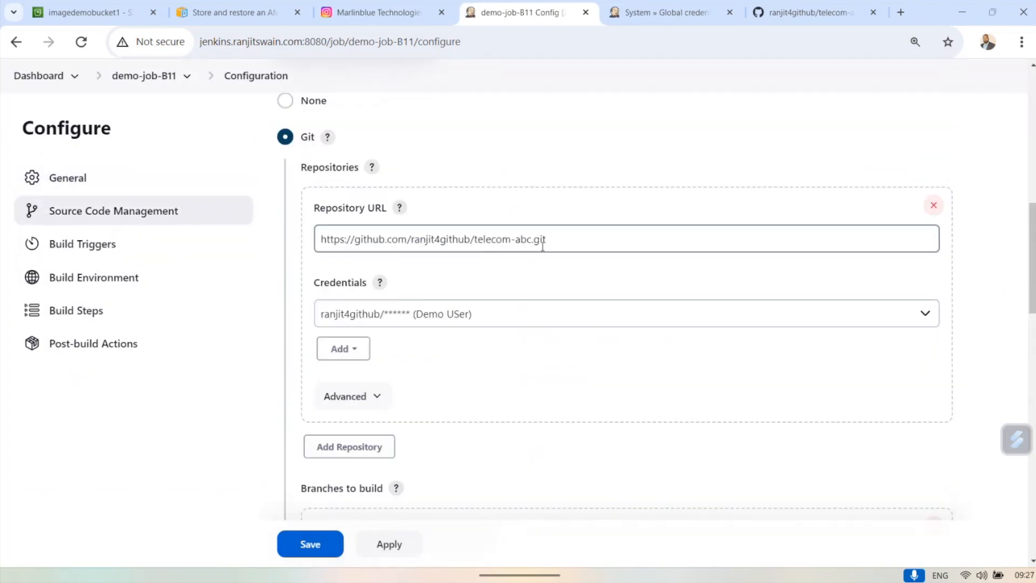
{"action": "scroll", "coordinate": [514, 347], "scroll_direction": "down", "scroll_amount": 4}
{"action": "scroll", "coordinate": [515, 347], "scroll_direction": "up", "scroll_amount": 4}
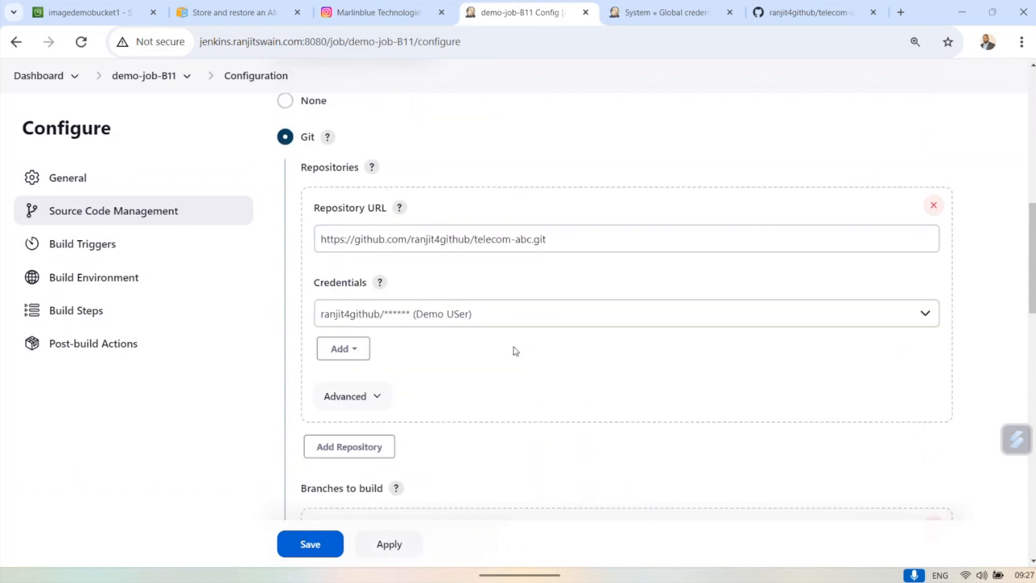
{"action": "left_click", "coordinate": [552, 238]}
{"action": "left_click_drag", "start_coordinate": [553, 237], "coordinate": [319, 239]}
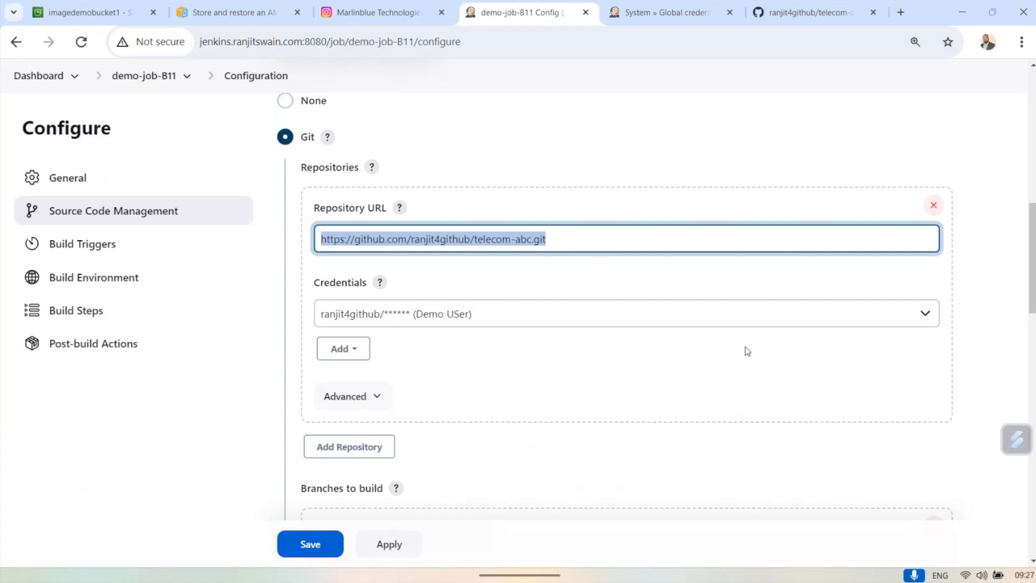
{"action": "left_click", "coordinate": [558, 276]}
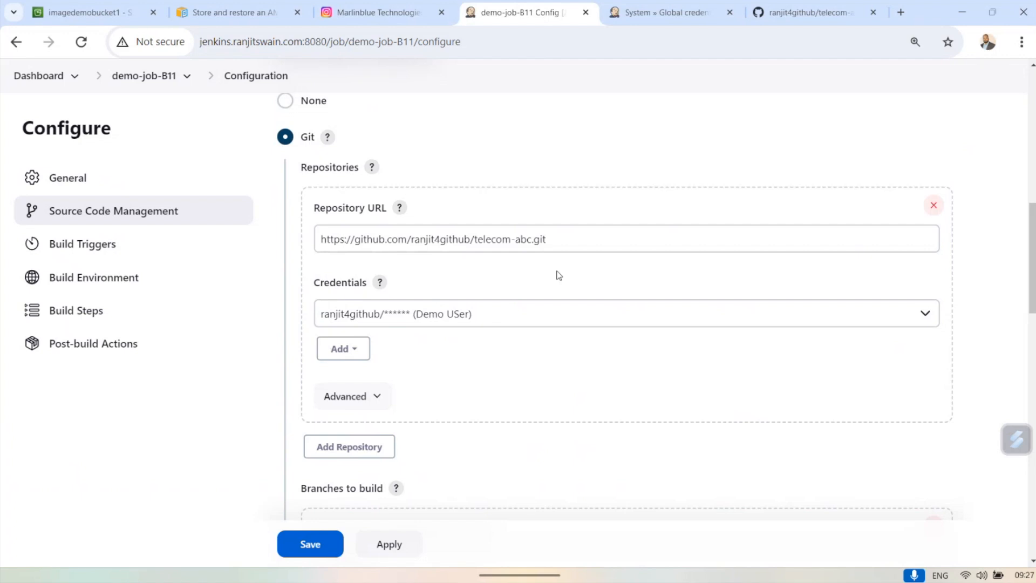
{"action": "left_click", "coordinate": [803, 17]}
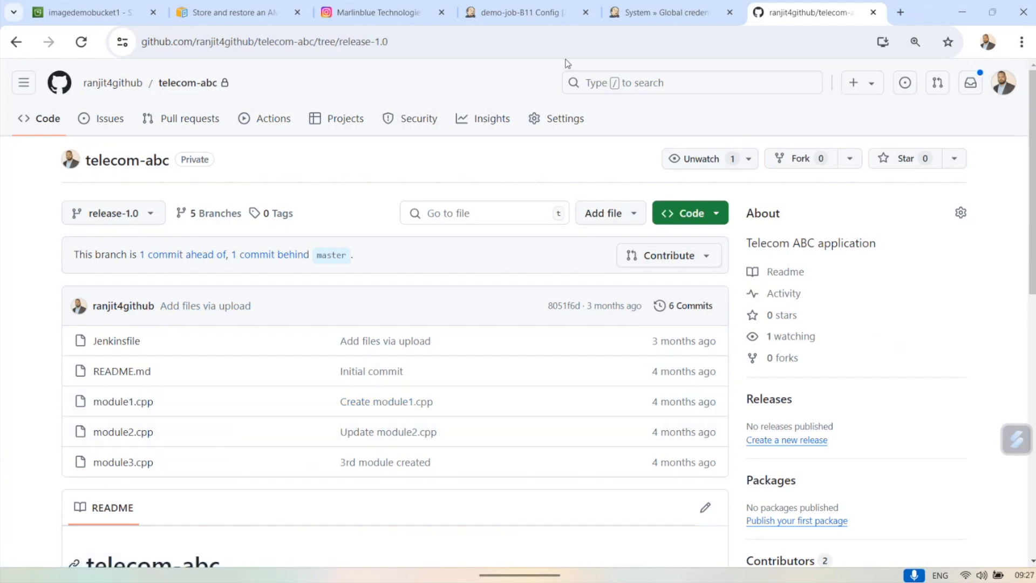
Return to the demo-job-B11 configuration in Jenkins and enable the Poll SCM build trigger.
{"action": "left_click", "coordinate": [510, 16]}
{"action": "scroll", "coordinate": [491, 372], "scroll_direction": "down", "scroll_amount": 5}
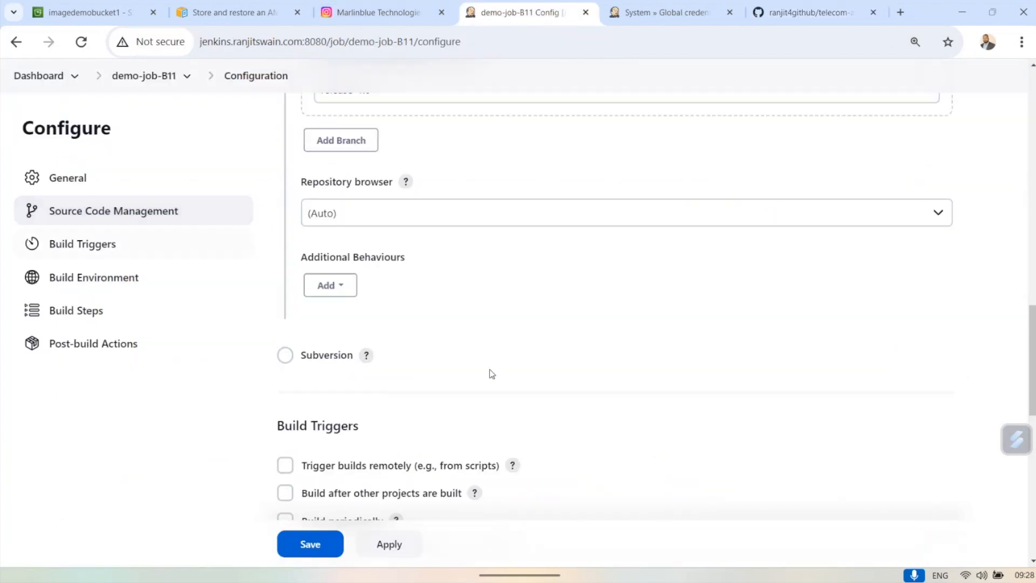
{"action": "scroll", "coordinate": [491, 372], "scroll_direction": "down", "scroll_amount": 4}
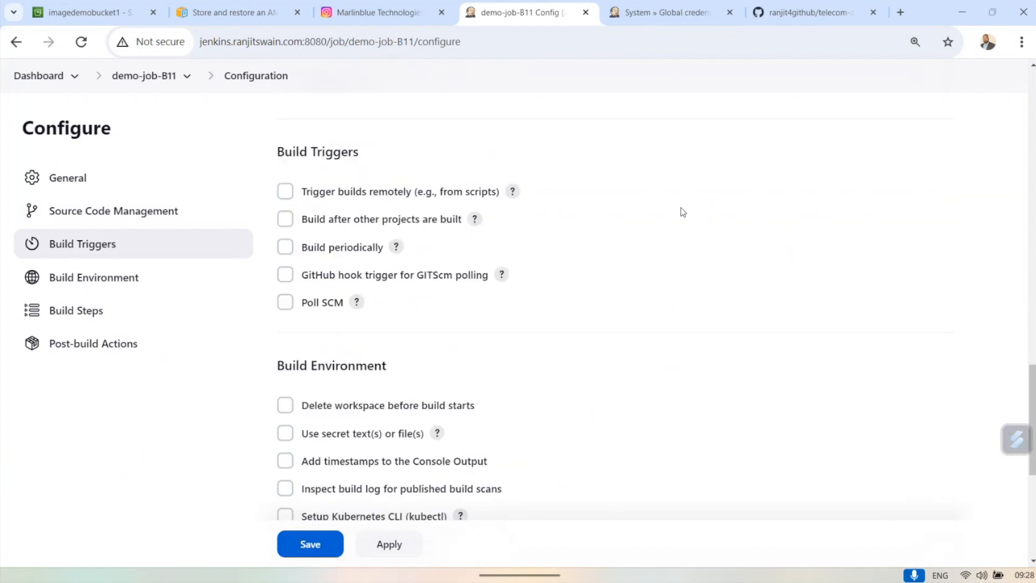
{"action": "left_click", "coordinate": [286, 303]}
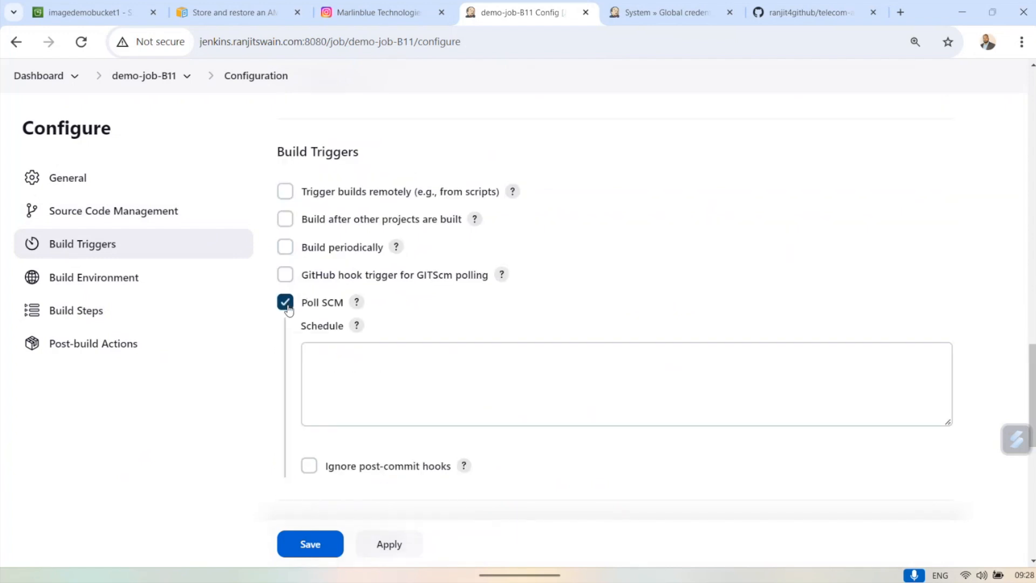
{"action": "scroll", "coordinate": [271, 316], "scroll_direction": "down", "scroll_amount": 2}
{"action": "scroll", "coordinate": [270, 317], "scroll_direction": "up", "scroll_amount": 2}
{"action": "left_click", "coordinate": [387, 371]}
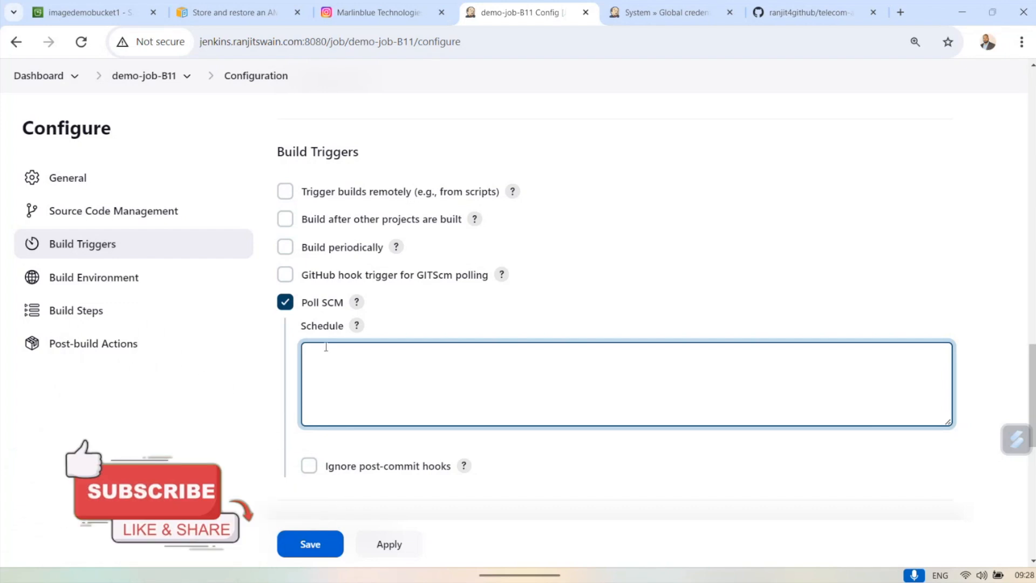
Show the help for the Poll SCM schedule and look through it down to the end of the time zone list.
{"action": "left_click", "coordinate": [357, 304]}
{"action": "left_click", "coordinate": [357, 303]}
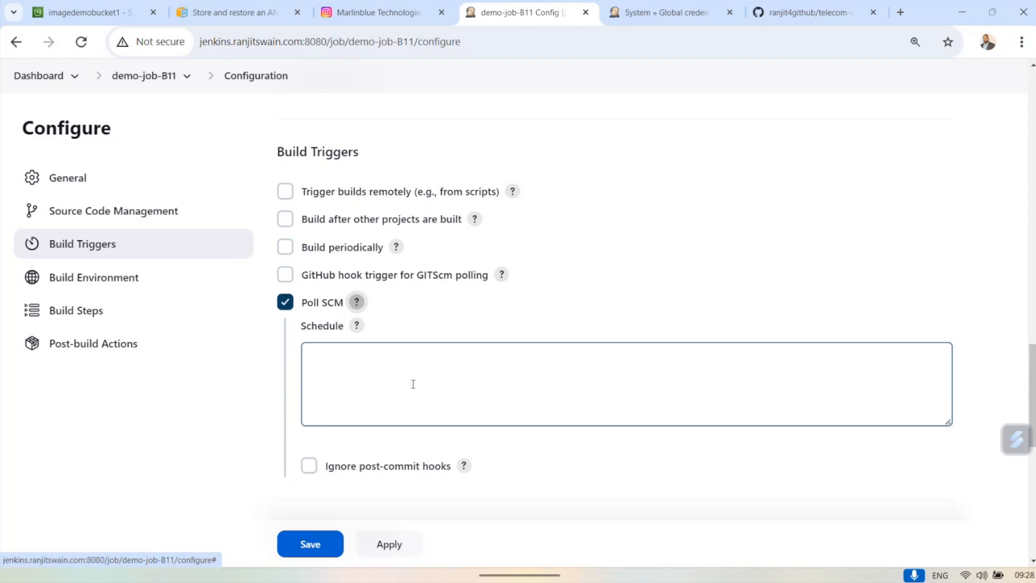
{"action": "left_click", "coordinate": [357, 326]}
{"action": "scroll", "coordinate": [528, 315], "scroll_direction": "down", "scroll_amount": 3}
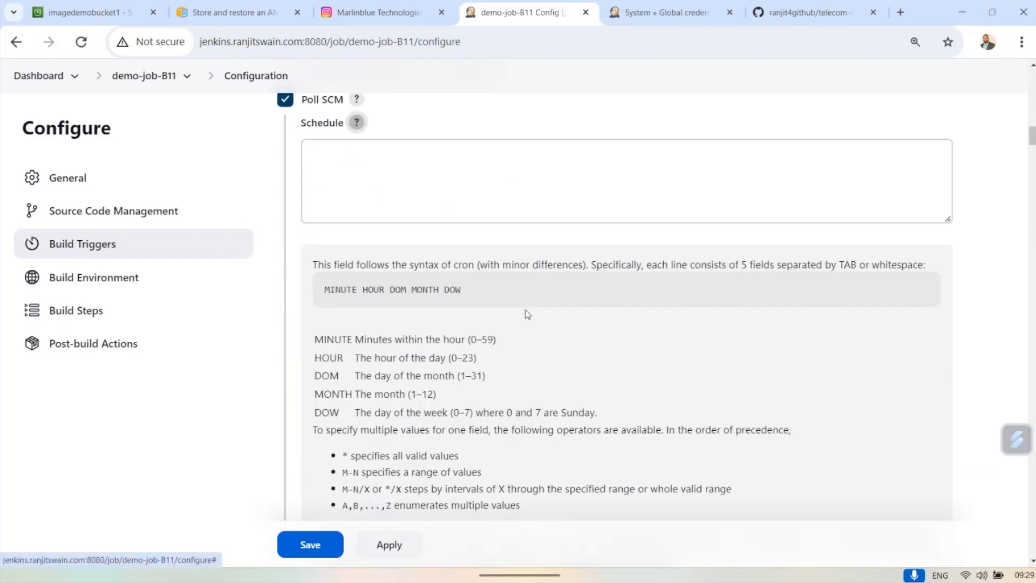
{"action": "scroll", "coordinate": [400, 284], "scroll_direction": "down", "scroll_amount": 12}
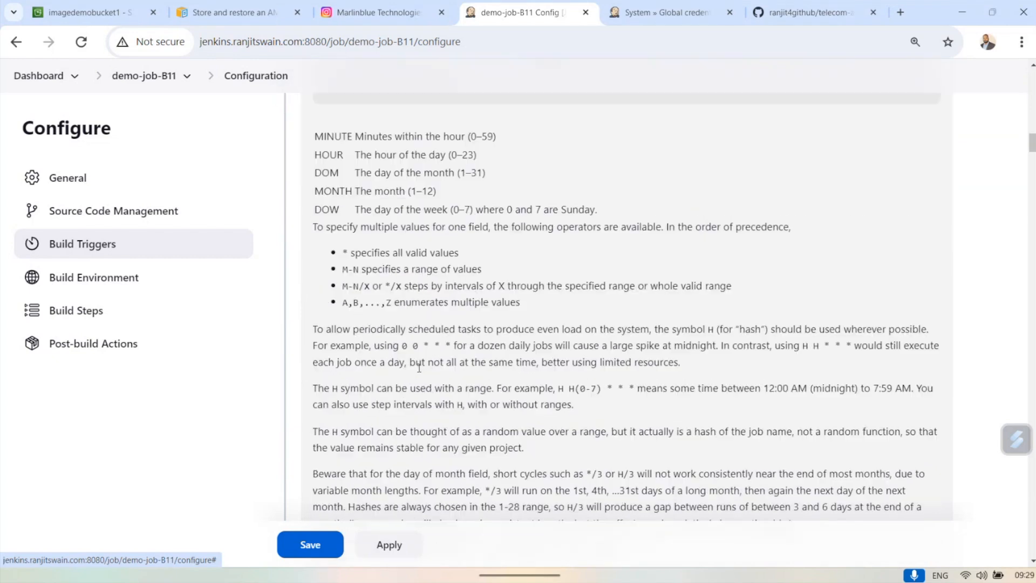
{"action": "scroll", "coordinate": [419, 371], "scroll_direction": "down", "scroll_amount": 20}
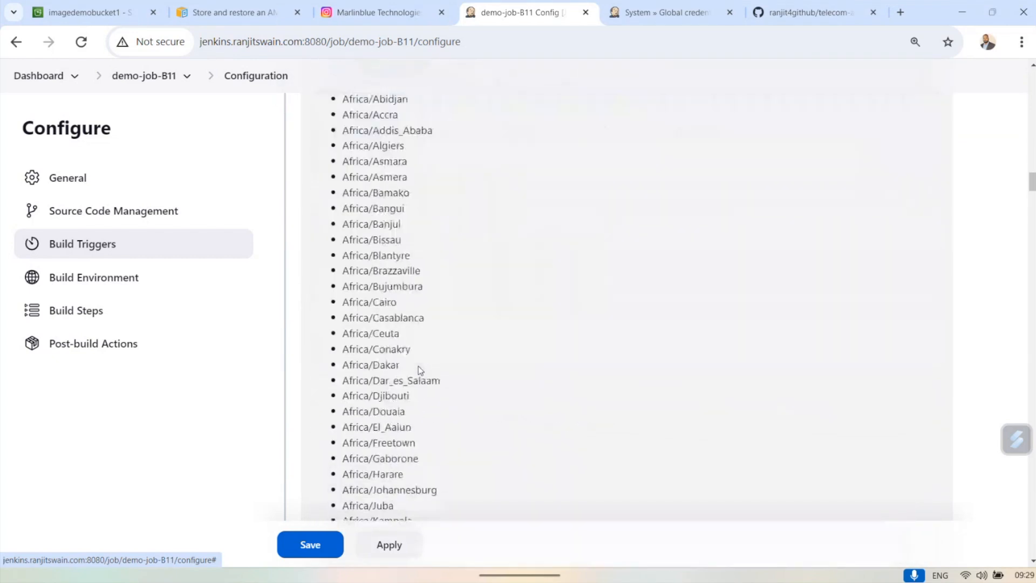
{"action": "scroll", "coordinate": [419, 370], "scroll_direction": "down", "scroll_amount": 4}
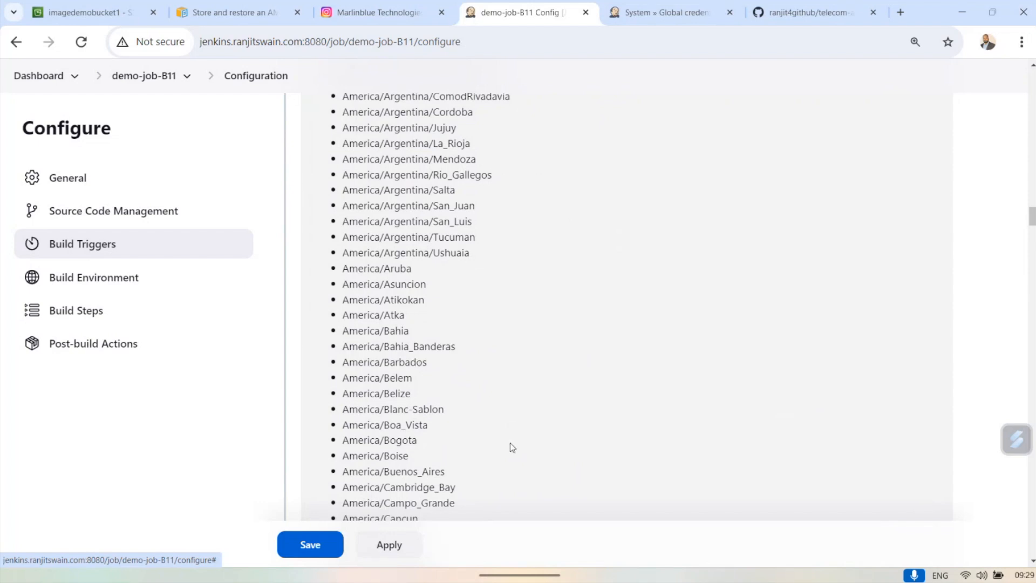
{"action": "scroll", "coordinate": [514, 387], "scroll_direction": "down", "scroll_amount": 20}
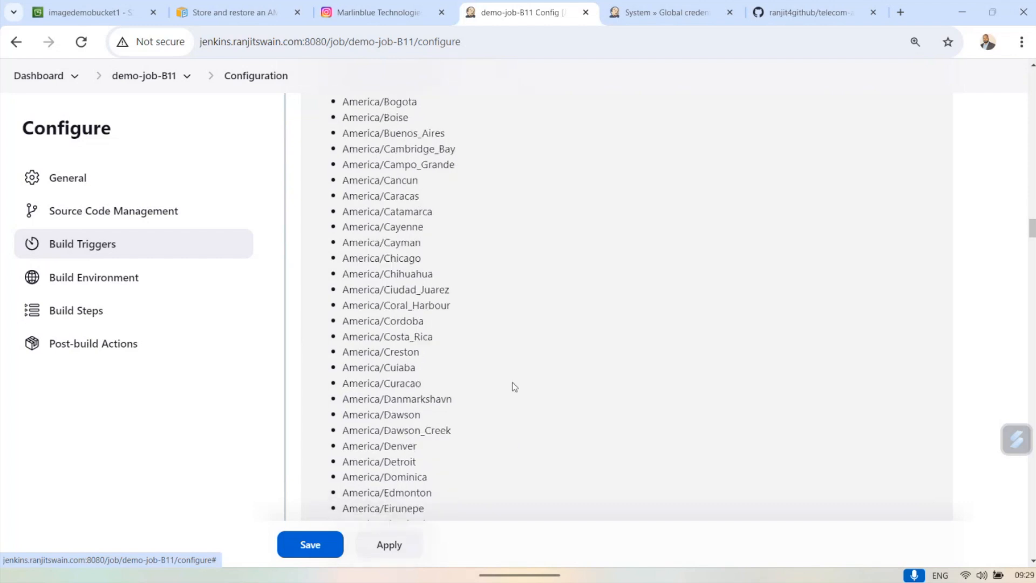
{"action": "scroll", "coordinate": [514, 387], "scroll_direction": "down", "scroll_amount": 20}
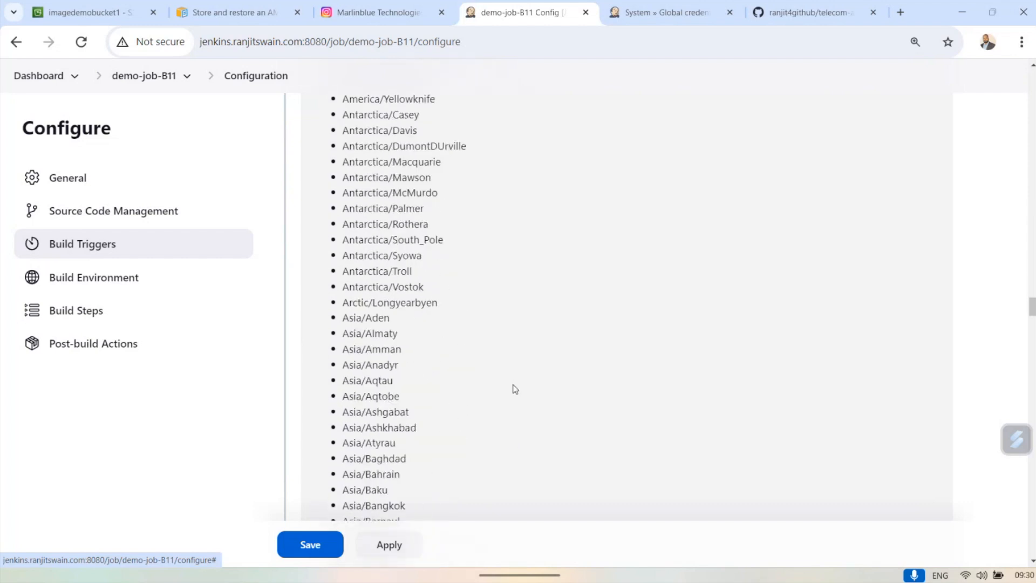
{"action": "scroll", "coordinate": [516, 392], "scroll_direction": "down", "scroll_amount": 20}
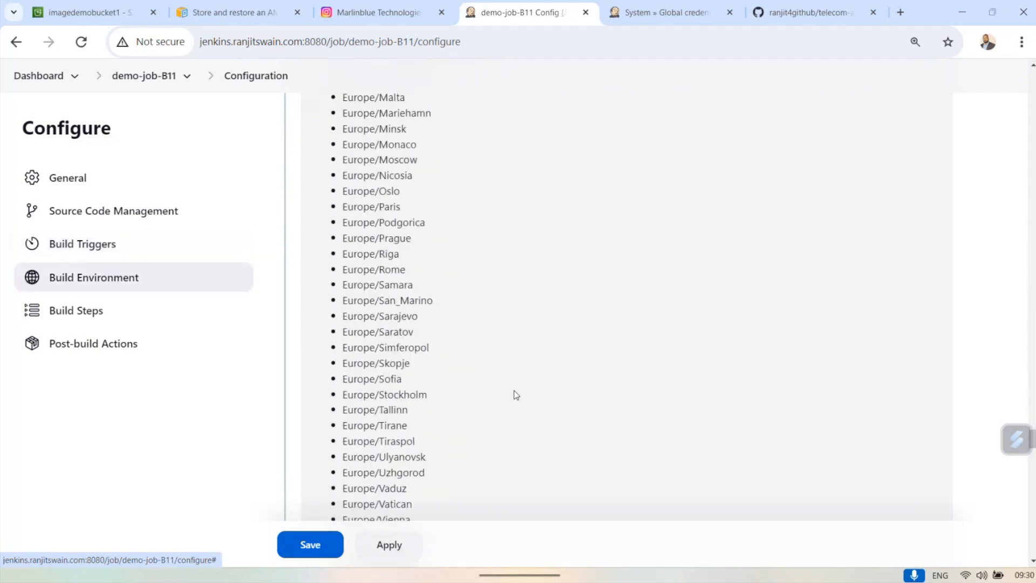
{"action": "scroll", "coordinate": [514, 393], "scroll_direction": "down", "scroll_amount": 20}
{"action": "scroll", "coordinate": [514, 394], "scroll_direction": "up", "scroll_amount": 7}
{"action": "scroll", "coordinate": [503, 346], "scroll_direction": "up", "scroll_amount": 8}
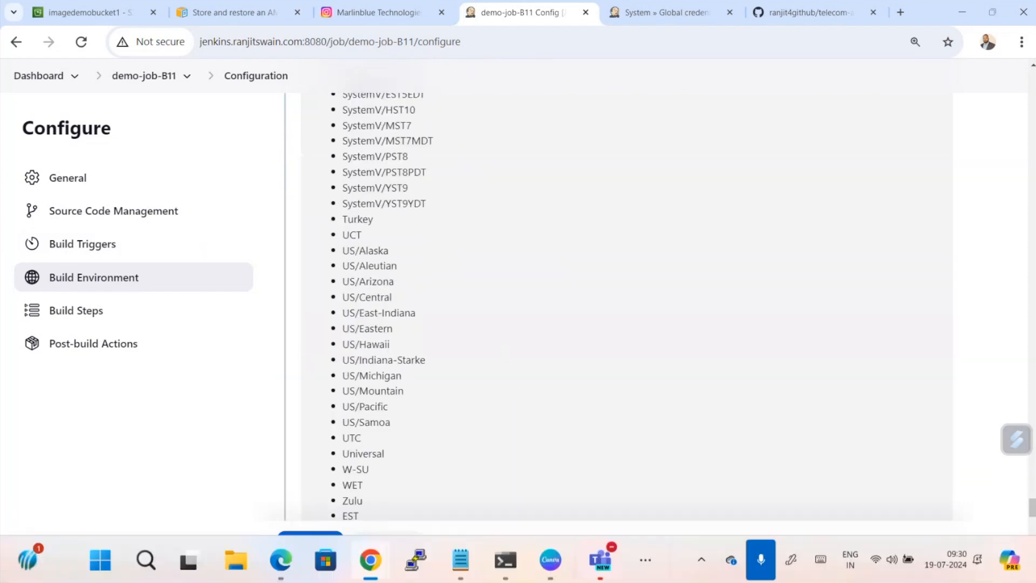
Examine the cron syntax in the schedule help, including the allowed ranges for MINUTE, HOUR, DOM, MONTH and DOW.
{"action": "left_click_drag", "start_coordinate": [1033, 508], "coordinate": [1011, 154]}
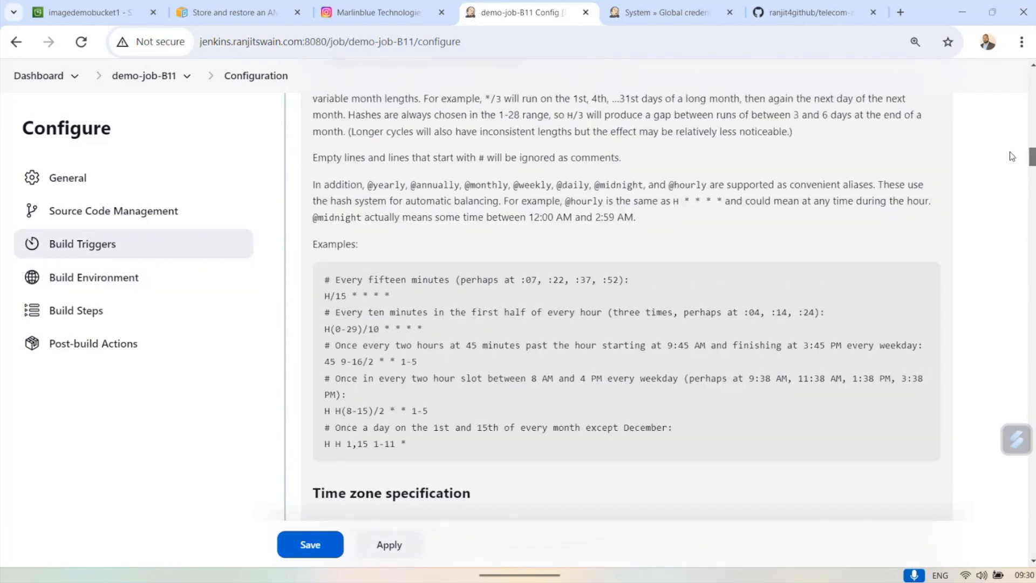
{"action": "scroll", "coordinate": [524, 373], "scroll_direction": "up", "scroll_amount": 10}
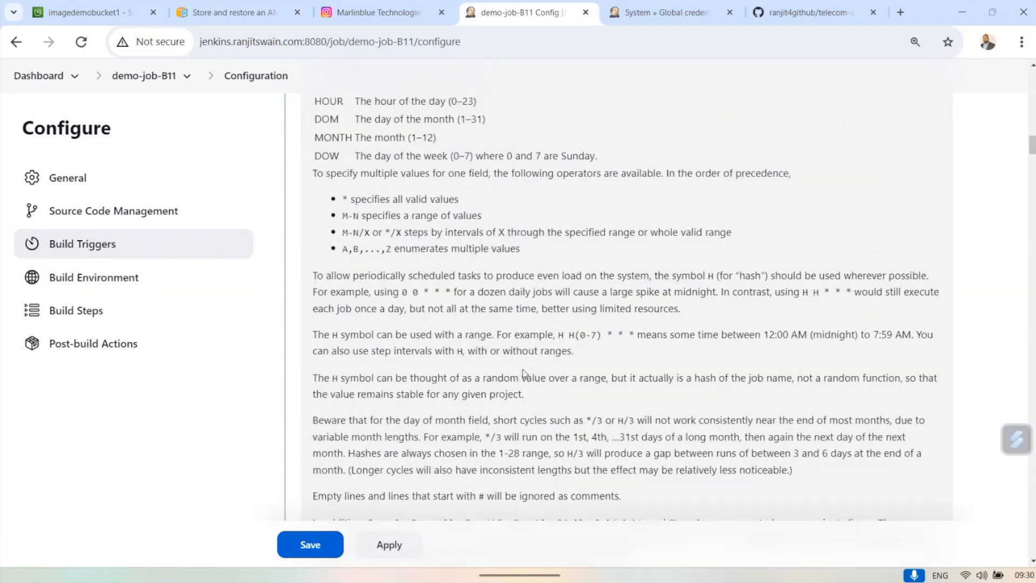
{"action": "scroll", "coordinate": [525, 372], "scroll_direction": "up", "scroll_amount": 1}
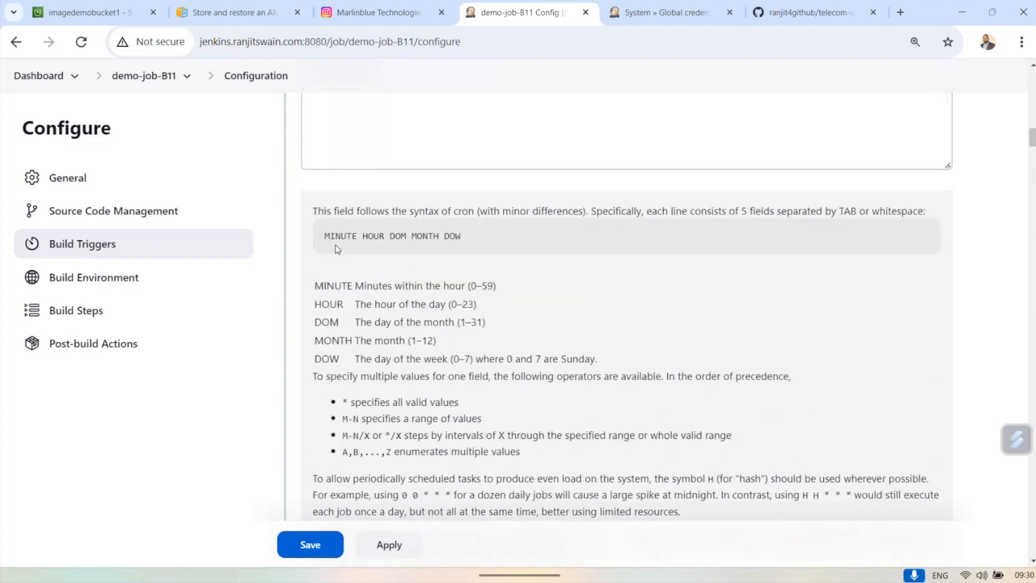
{"action": "left_click_drag", "start_coordinate": [363, 238], "coordinate": [465, 244]}
{"action": "left_click", "coordinate": [446, 239]}
{"action": "left_click_drag", "start_coordinate": [323, 287], "coordinate": [335, 287]}
{"action": "left_click", "coordinate": [491, 289]}
{"action": "left_click_drag", "start_coordinate": [471, 288], "coordinate": [494, 288]}
{"action": "left_click_drag", "start_coordinate": [356, 305], "coordinate": [452, 305]}
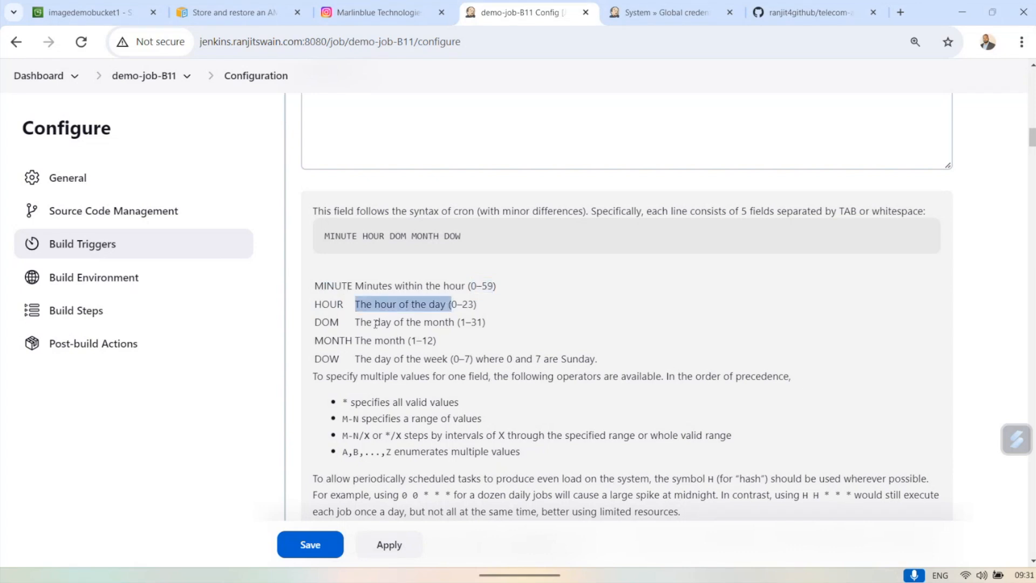
{"action": "left_click_drag", "start_coordinate": [356, 323], "coordinate": [537, 321]}
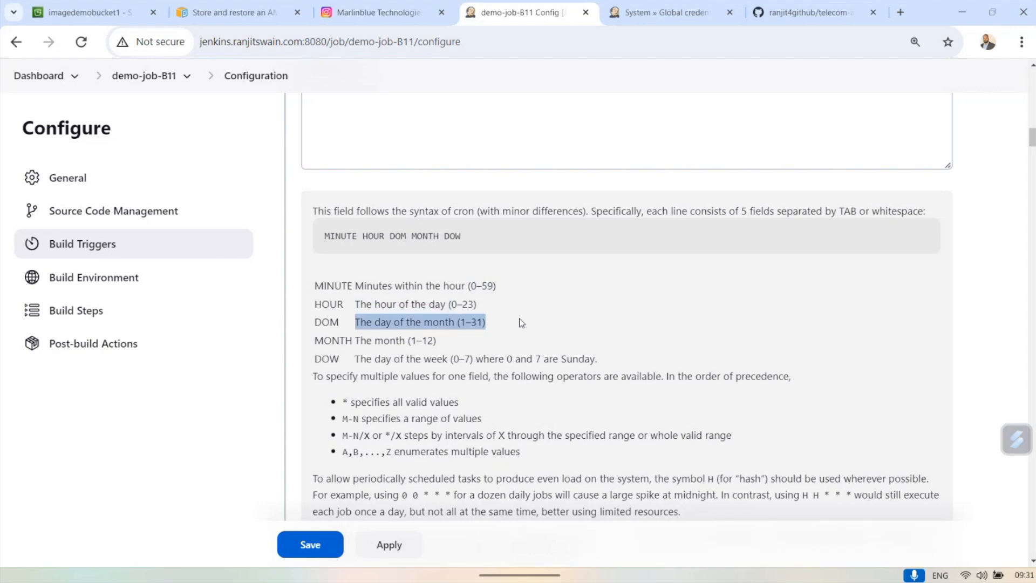
{"action": "left_click_drag", "start_coordinate": [356, 340], "coordinate": [504, 345]}
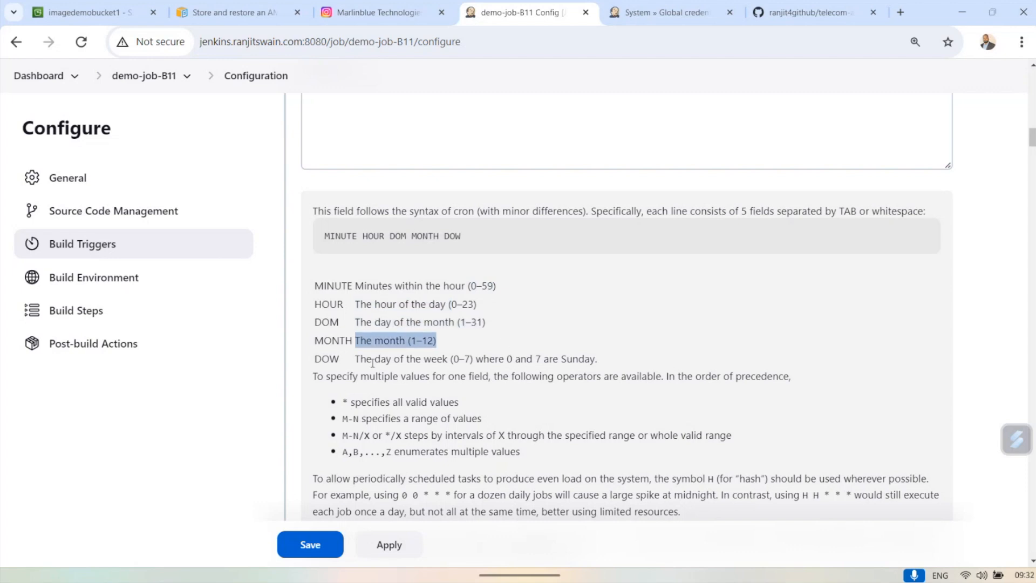
{"action": "left_click_drag", "start_coordinate": [356, 359], "coordinate": [642, 370]}
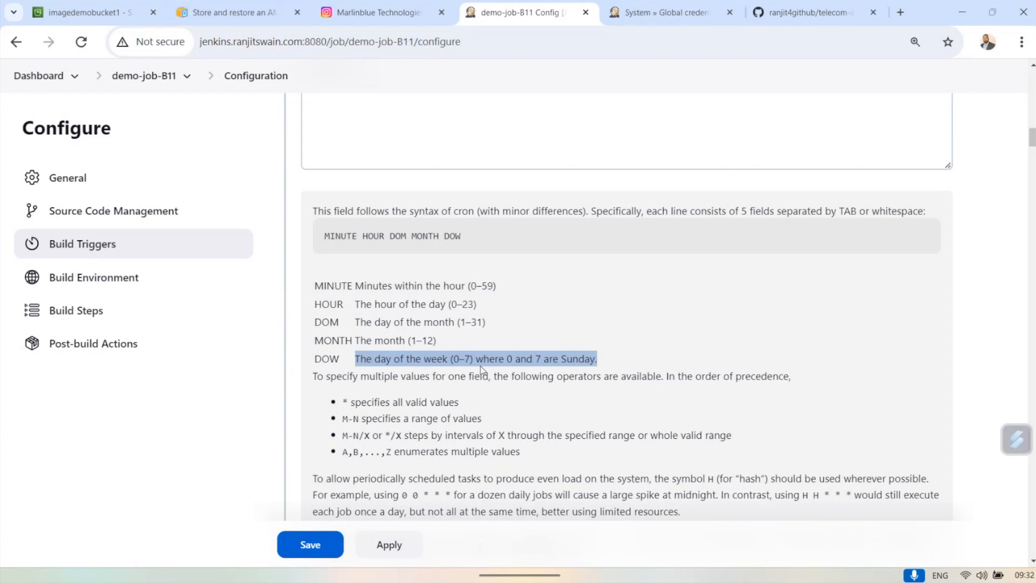
Examine the value operators and the example schedules in the Poll SCM schedule help.
{"action": "scroll", "coordinate": [483, 369], "scroll_direction": "down", "scroll_amount": 3}
{"action": "scroll", "coordinate": [482, 368], "scroll_direction": "up", "scroll_amount": 2}
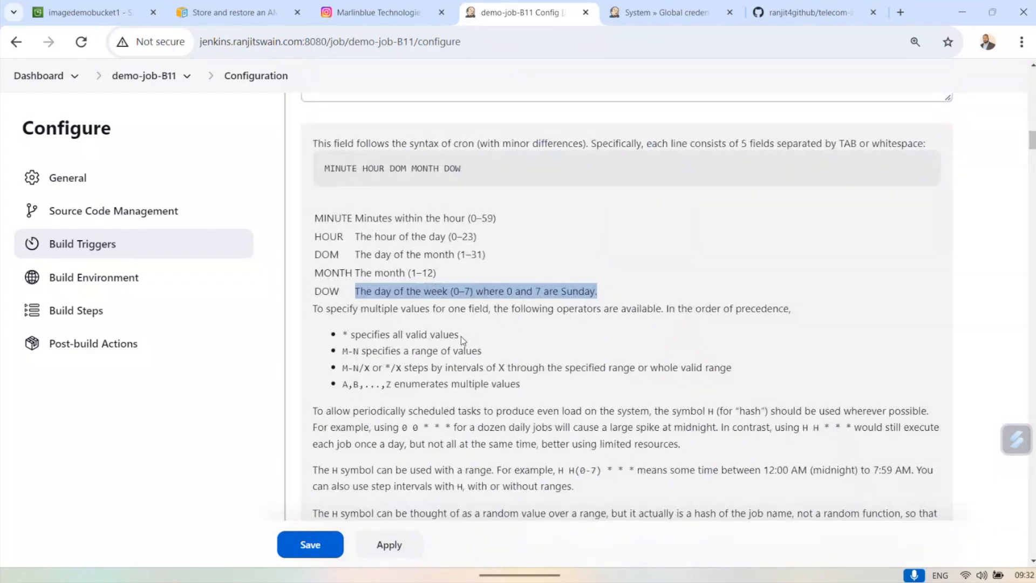
{"action": "scroll", "coordinate": [461, 336], "scroll_direction": "down", "scroll_amount": 7}
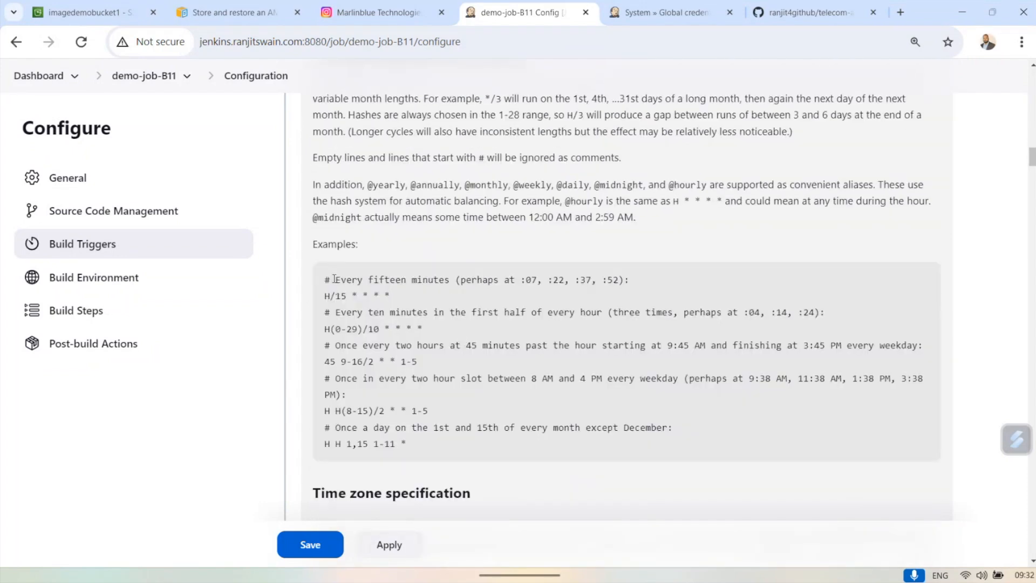
{"action": "left_click_drag", "start_coordinate": [334, 280], "coordinate": [450, 283]}
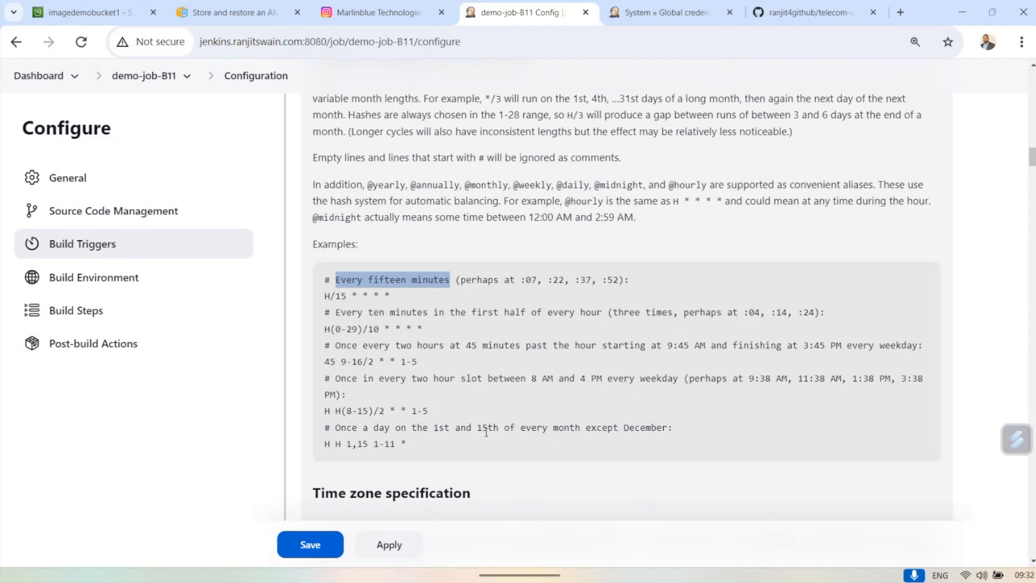
{"action": "left_click_drag", "start_coordinate": [403, 444], "coordinate": [321, 289]}
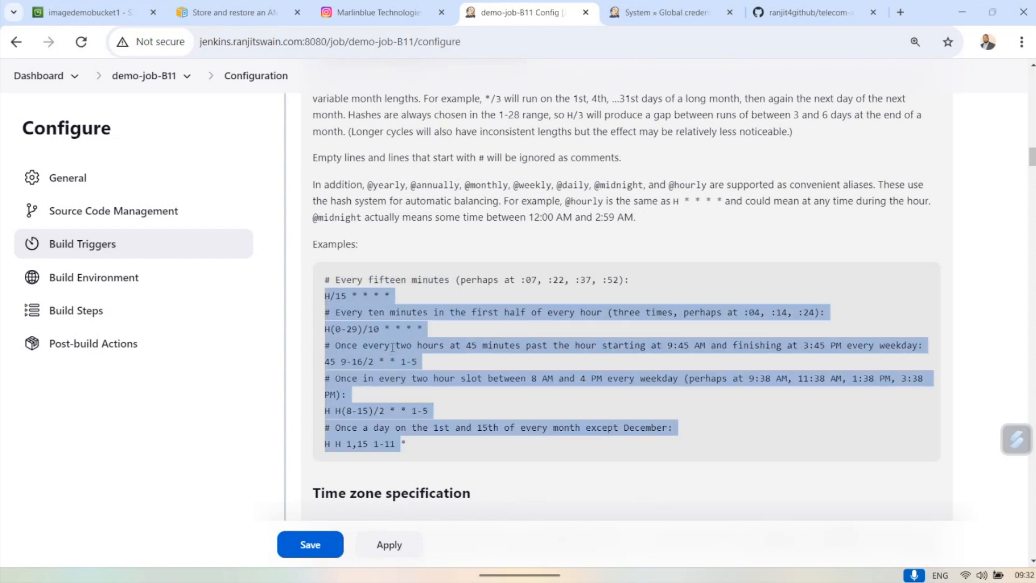
{"action": "scroll", "coordinate": [394, 335], "scroll_direction": "up", "scroll_amount": 2}
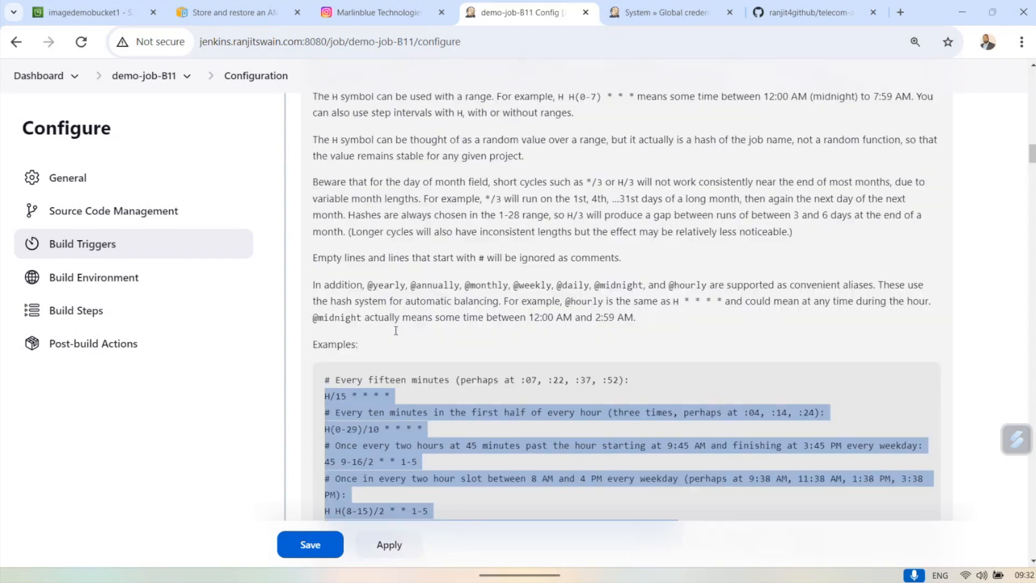
{"action": "scroll", "coordinate": [395, 332], "scroll_direction": "down", "scroll_amount": 3}
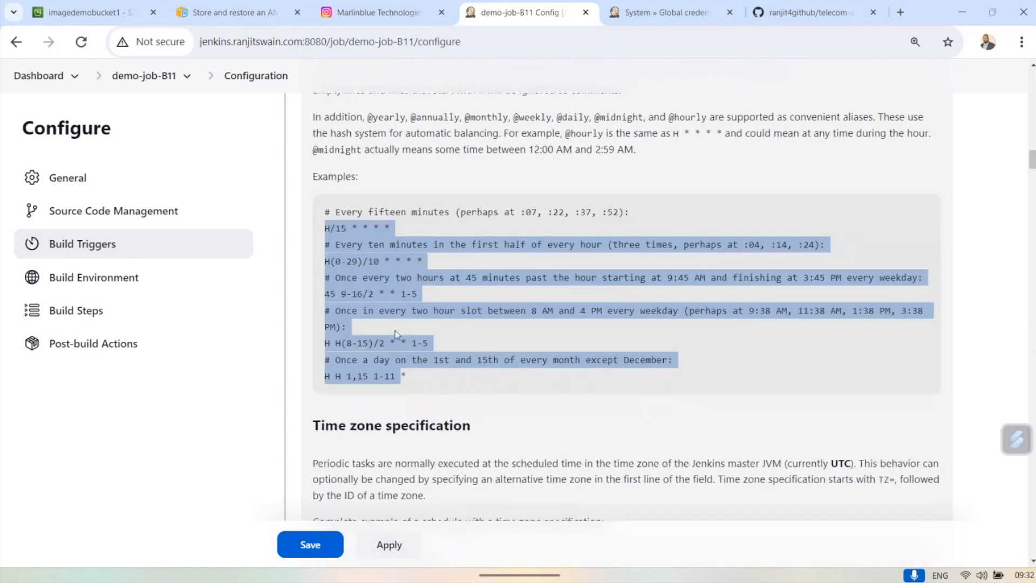
{"action": "scroll", "coordinate": [395, 331], "scroll_direction": "down", "scroll_amount": 5}
{"action": "scroll", "coordinate": [395, 330], "scroll_direction": "up", "scroll_amount": 7}
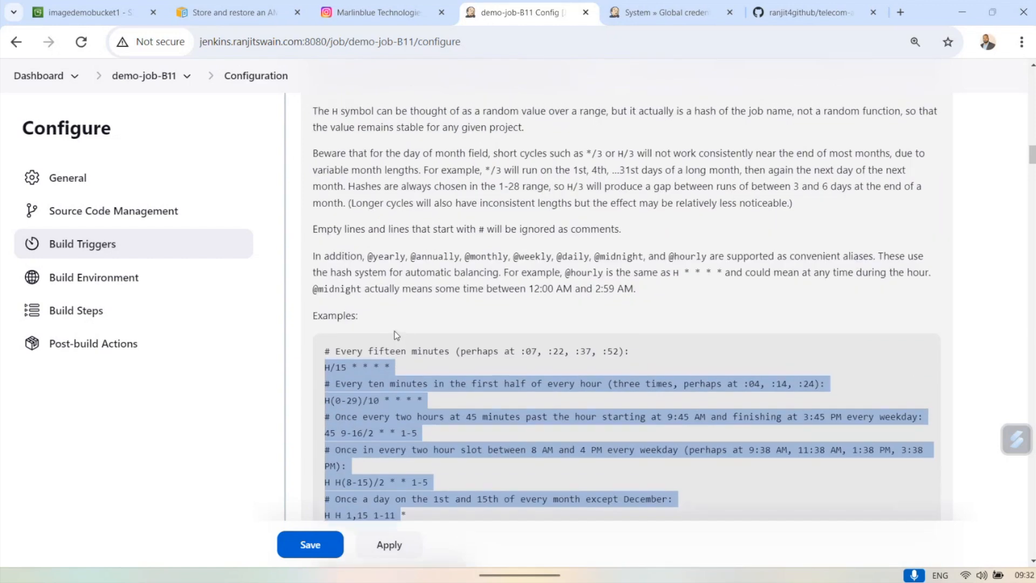
{"action": "scroll", "coordinate": [395, 330], "scroll_direction": "up", "scroll_amount": 1}
{"action": "left_click_drag", "start_coordinate": [368, 320], "coordinate": [406, 322]}
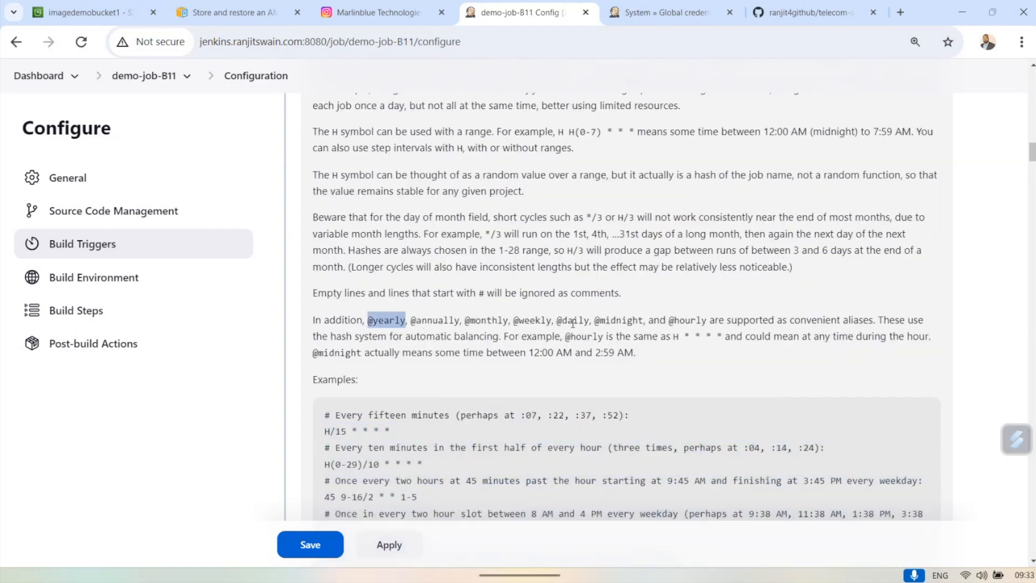
{"action": "left_click_drag", "start_coordinate": [595, 320], "coordinate": [647, 320]}
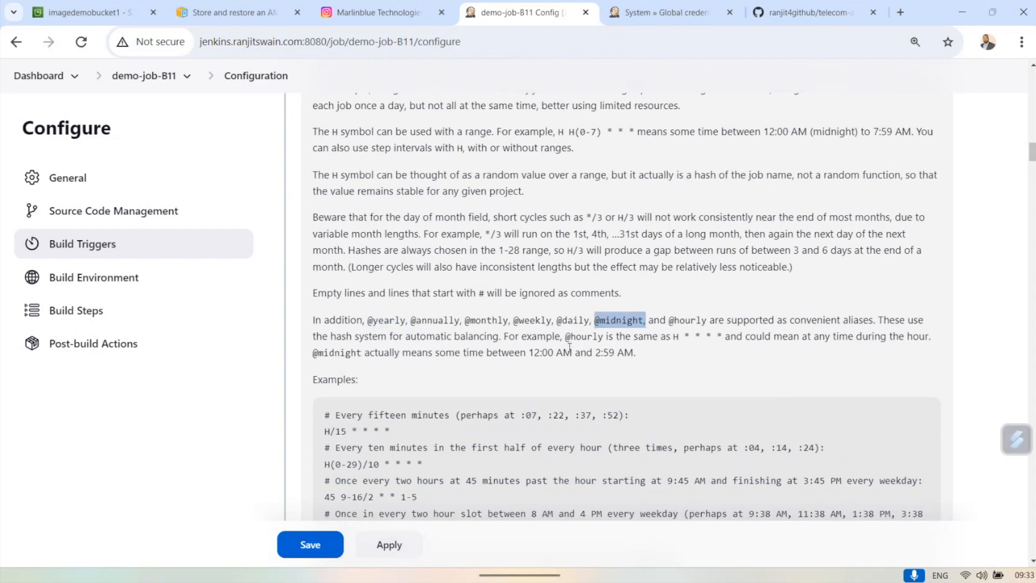
{"action": "left_click_drag", "start_coordinate": [566, 340], "coordinate": [605, 343]}
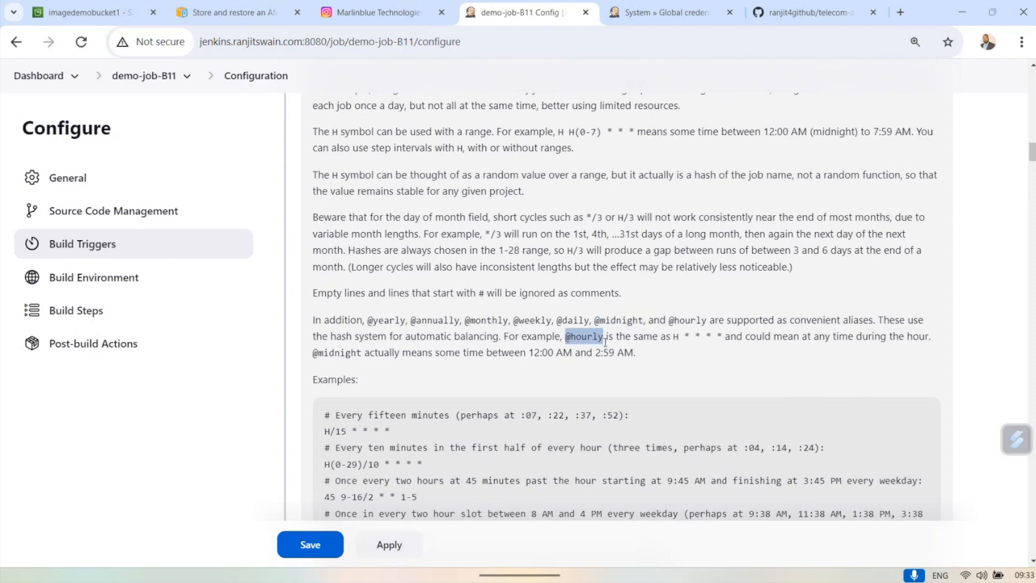
{"action": "scroll", "coordinate": [530, 326], "scroll_direction": "down", "scroll_amount": 4}
Enter the cron expression * * * * * as the Poll SCM schedule.
{"action": "scroll", "coordinate": [520, 330], "scroll_direction": "up", "scroll_amount": 12}
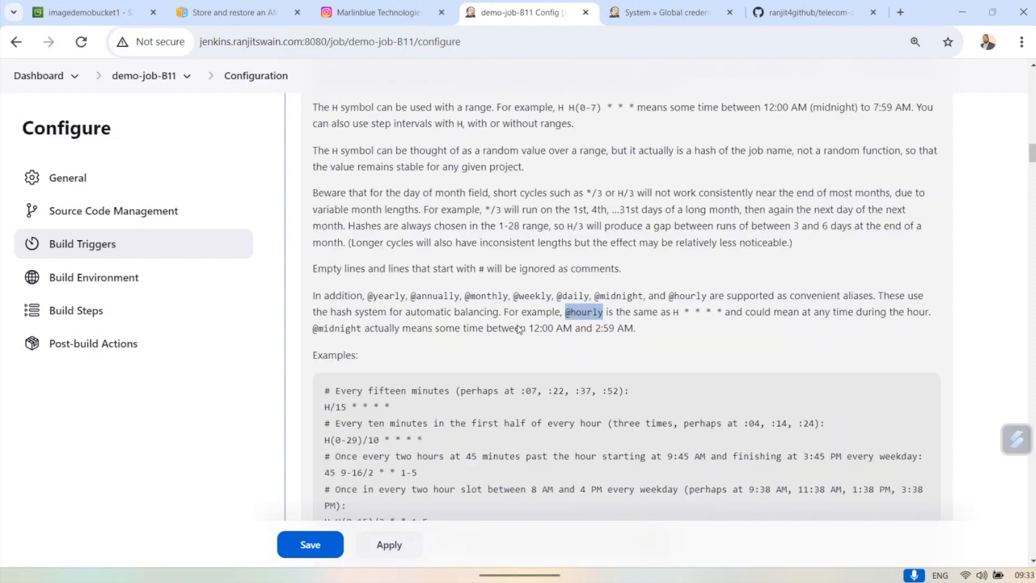
{"action": "scroll", "coordinate": [520, 330], "scroll_direction": "up", "scroll_amount": 1}
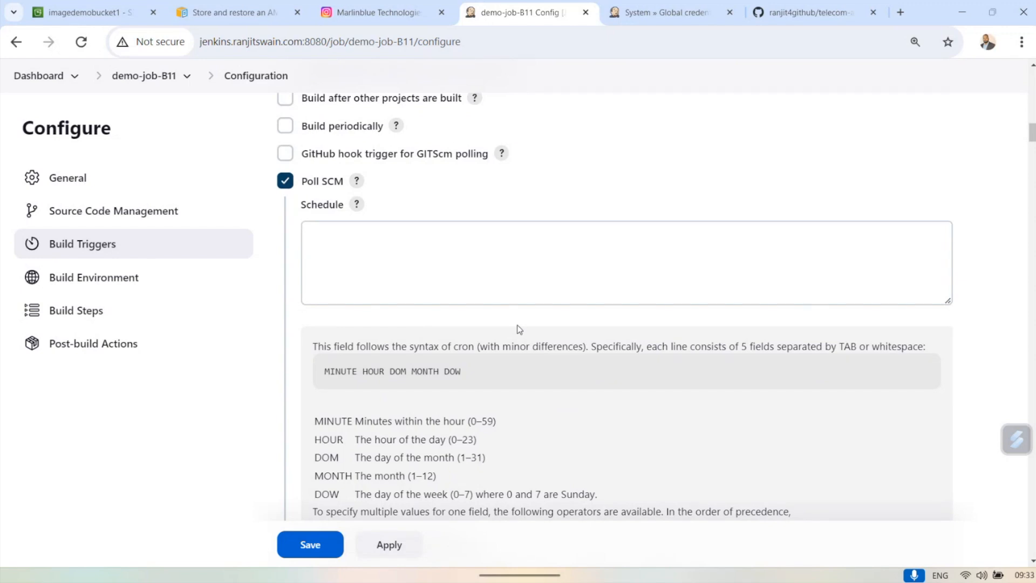
{"action": "left_click", "coordinate": [385, 249]}
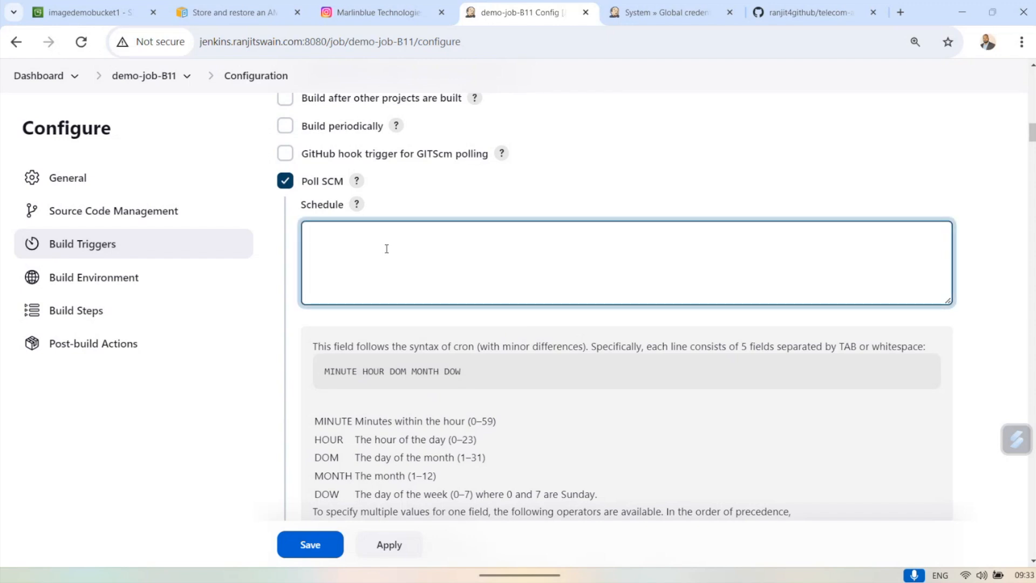
{"action": "type", "text": "*****"}
Compare each of the five asterisks in the schedule with the MINUTE, HOUR, DOM, MONTH and DOW fields described in the help.
{"action": "key", "text": "Left"}
{"action": "key", "text": "Left"}
{"action": "key", "text": "Left"}
{"action": "key", "text": "Left"}
{"action": "key", "text": "Right"}
{"action": "key", "text": "Right"}
{"action": "key", "text": "Right"}
{"action": "double_click", "coordinate": [309, 233]}
{"action": "left_click_drag", "start_coordinate": [315, 421], "coordinate": [404, 420]}
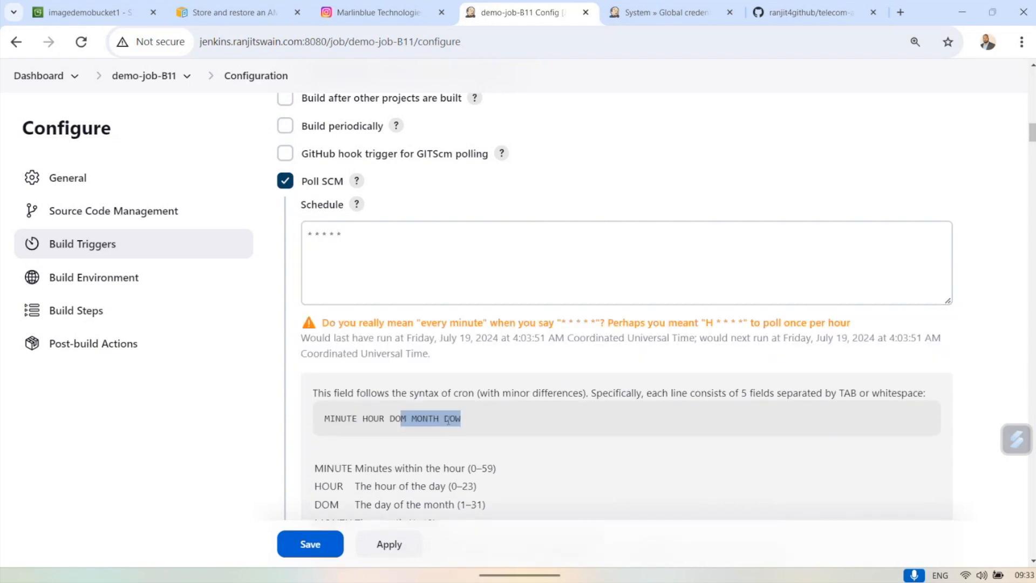
{"action": "left_click", "coordinate": [317, 236]}
{"action": "left_click_drag", "start_coordinate": [317, 235], "coordinate": [321, 237]}
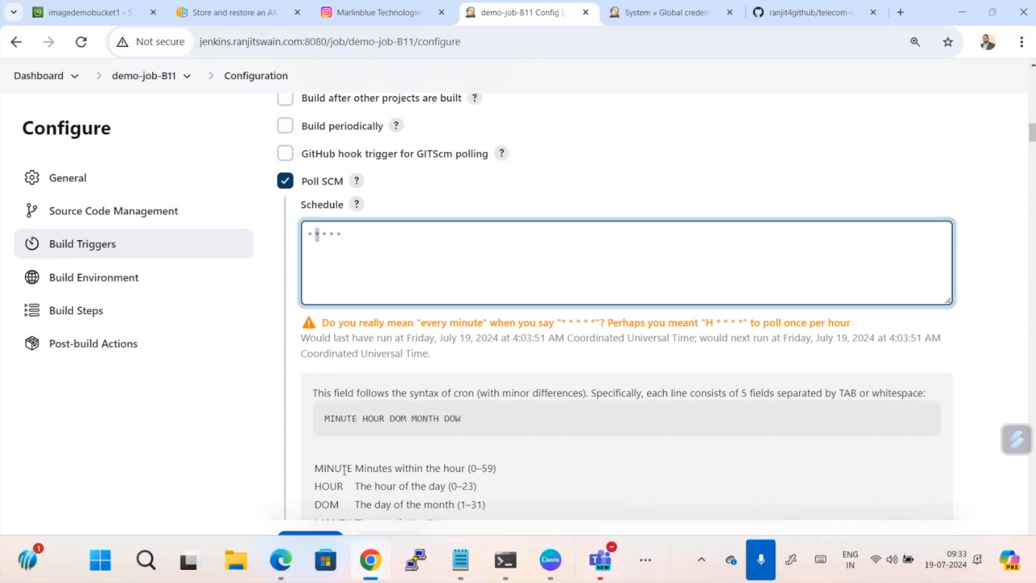
{"action": "scroll", "coordinate": [338, 480], "scroll_direction": "down", "scroll_amount": 1}
{"action": "left_click_drag", "start_coordinate": [322, 167], "coordinate": [326, 168]}
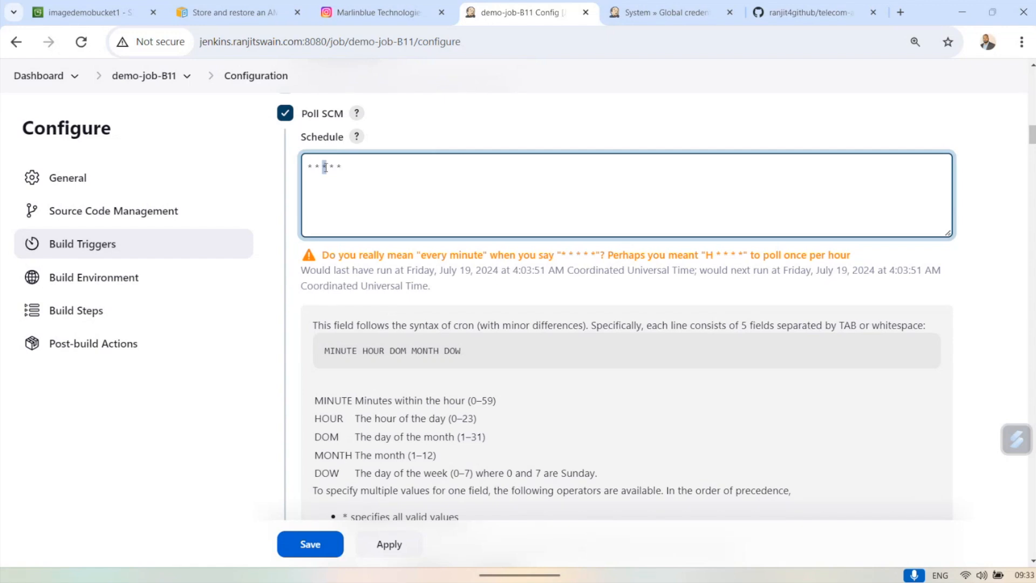
{"action": "left_click_drag", "start_coordinate": [330, 168], "coordinate": [339, 167]}
{"action": "left_click", "coordinate": [352, 171]}
{"action": "key", "text": "BackSpace"}
{"action": "type", "text": "H"}
{"action": "left_click_drag", "start_coordinate": [356, 167], "coordinate": [292, 167]}
{"action": "type", "text": "@hourly"}
Set the Poll SCM schedule to * * * * * again and save the demo-job-B11 configuration.
{"action": "key", "text": "ctrl+a"}
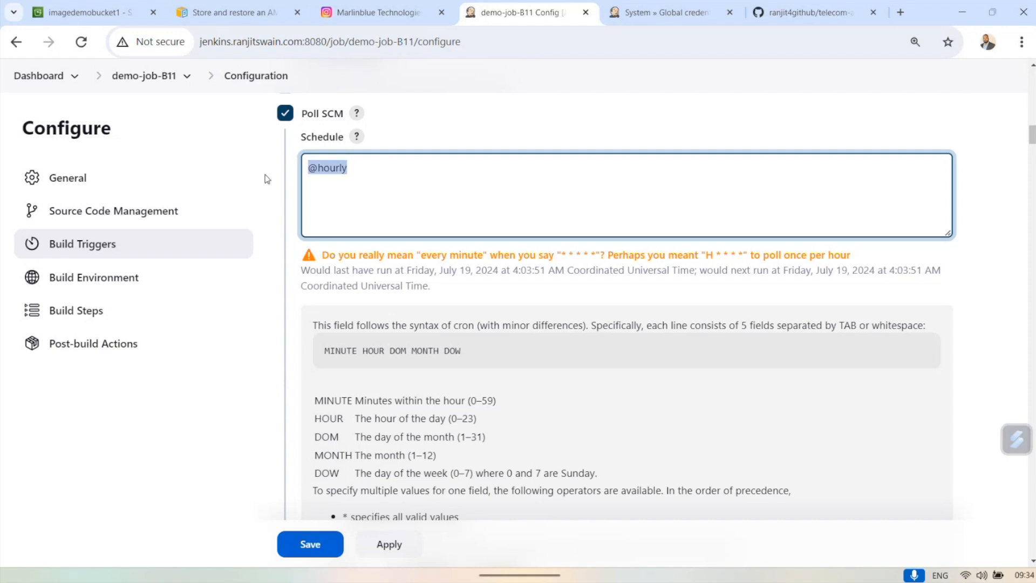
{"action": "type", "text": "* * * * 8"}
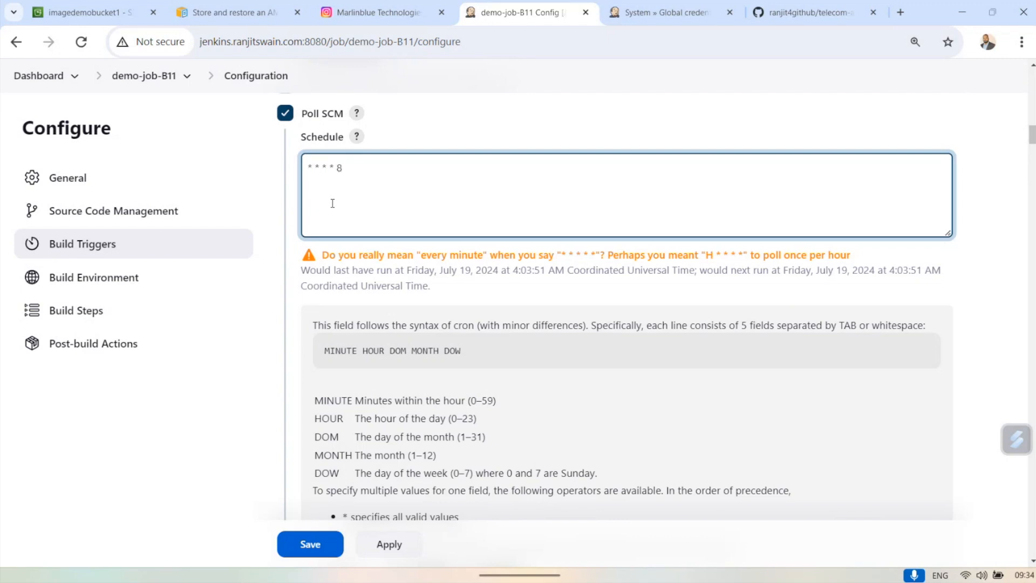
{"action": "key", "text": "BackSpace"}
{"action": "type", "text": "*"}
{"action": "left_click", "coordinate": [314, 546]}
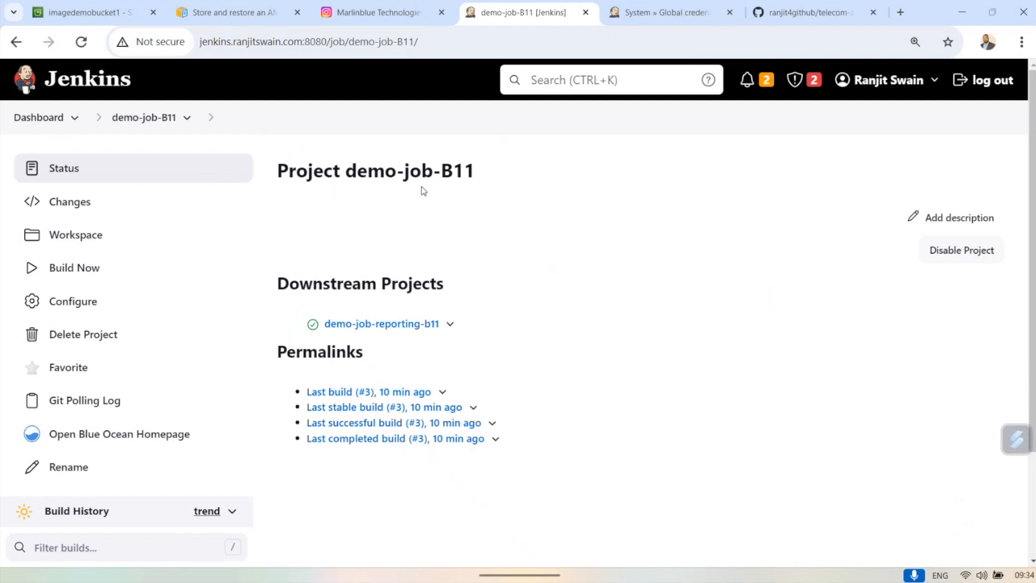
Switch to the telecom-abc repository on GitHub and open module3.cpp of the release-1.0 branch for editing.
{"action": "scroll", "coordinate": [424, 191], "scroll_direction": "down", "scroll_amount": 3}
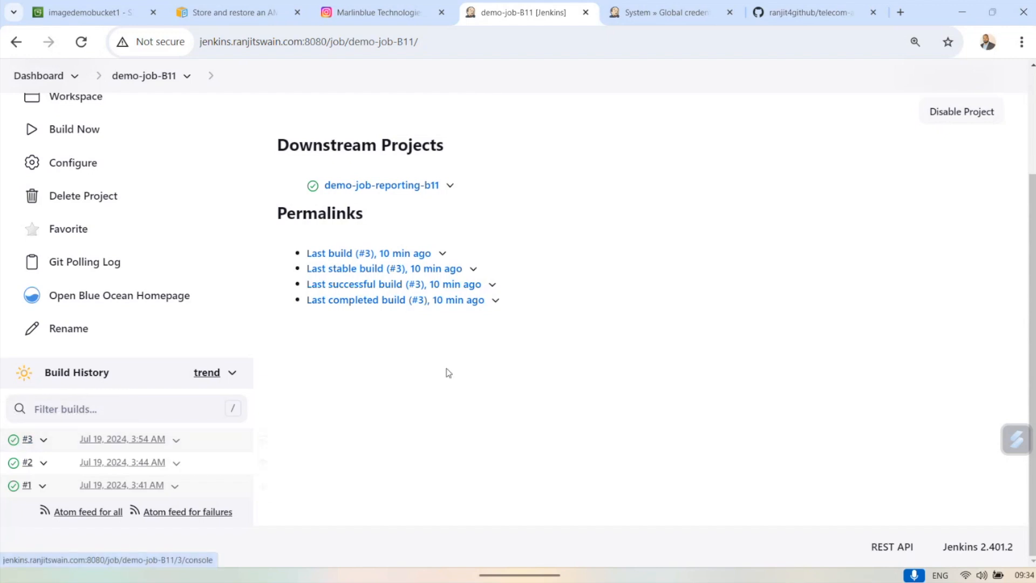
{"action": "left_click", "coordinate": [804, 11]}
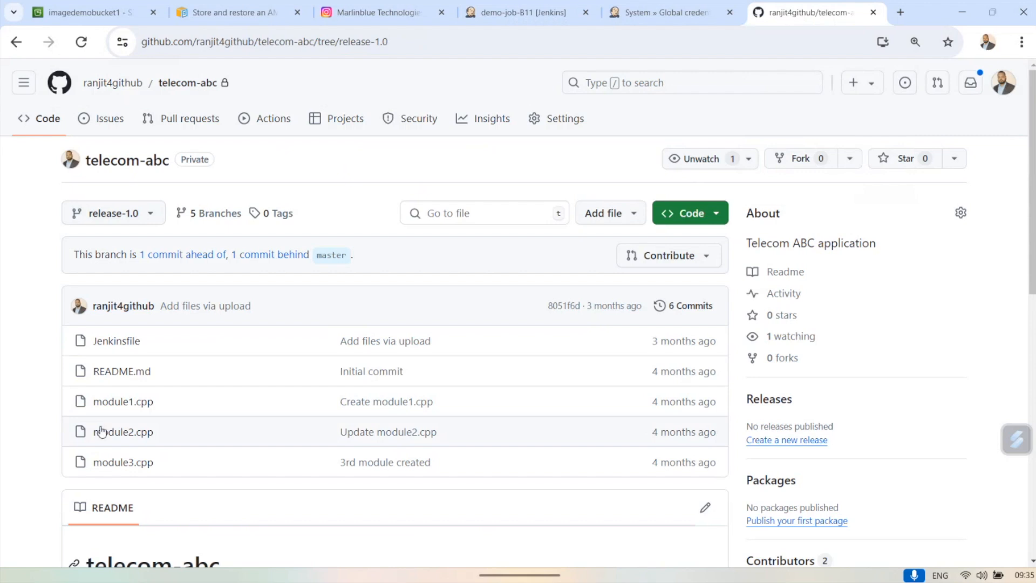
{"action": "left_click", "coordinate": [120, 463]}
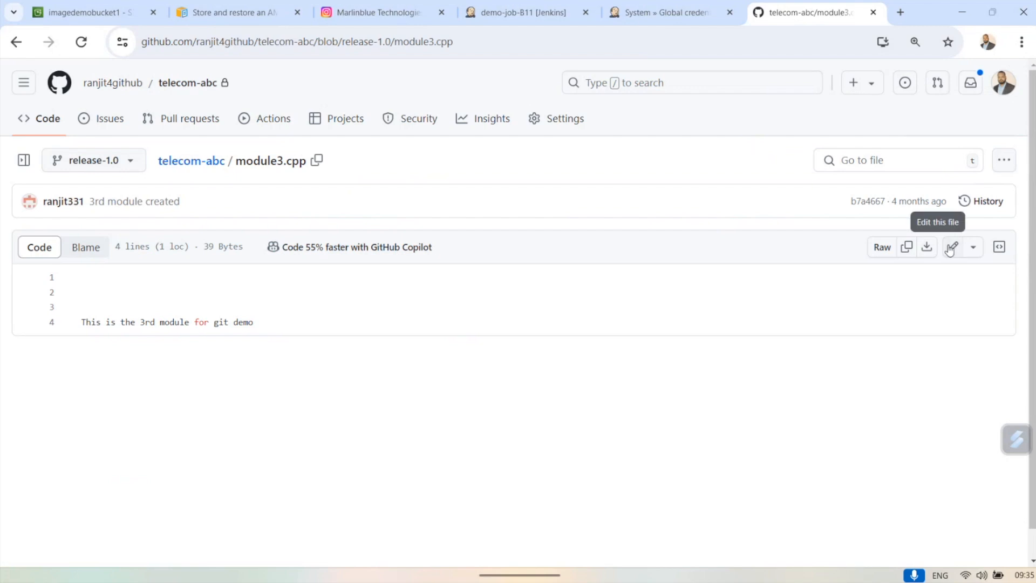
{"action": "left_click", "coordinate": [949, 248]}
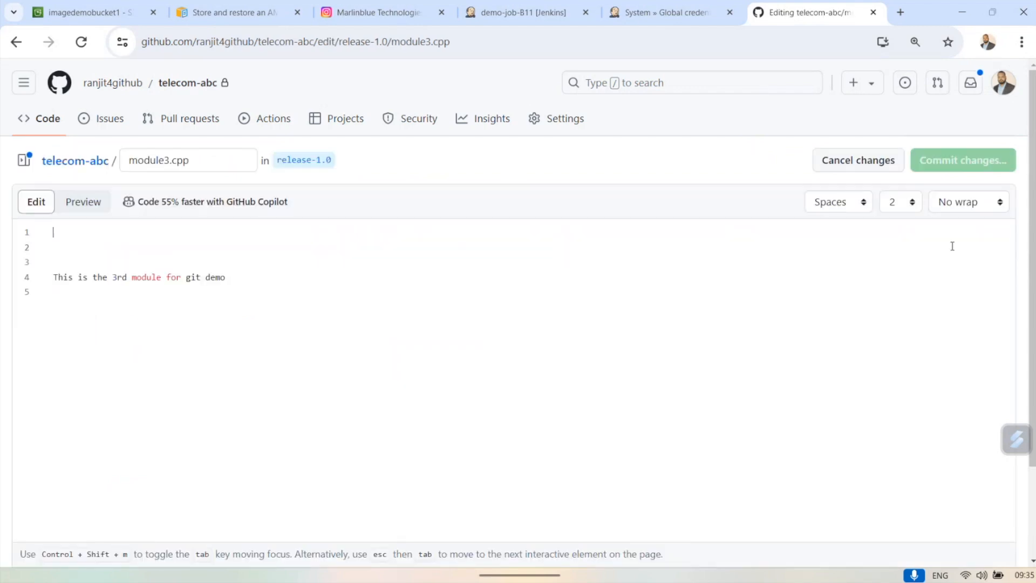
{"action": "left_click_drag", "start_coordinate": [57, 295], "coordinate": [36, 233]}
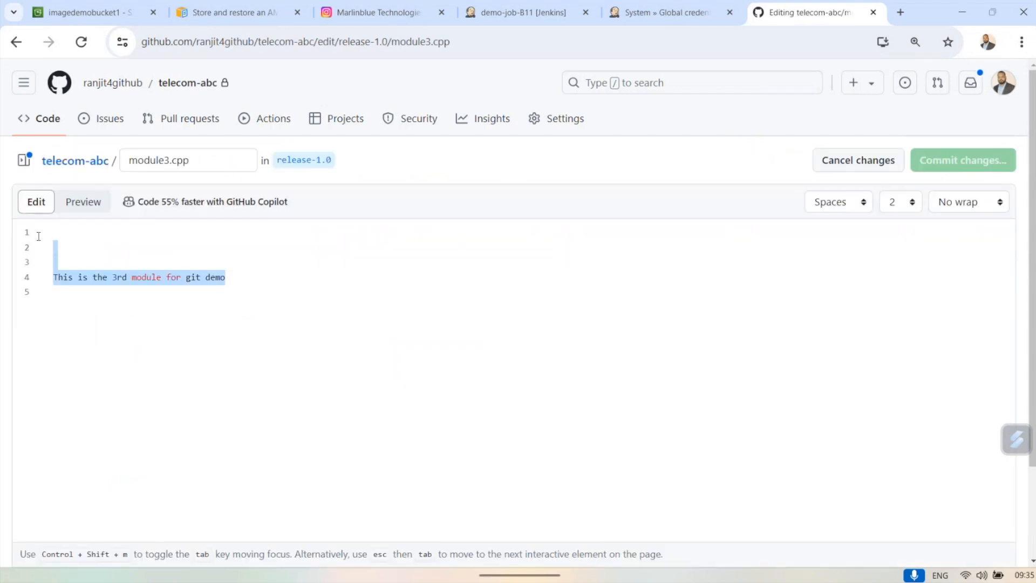
{"action": "key", "text": "Delete"}
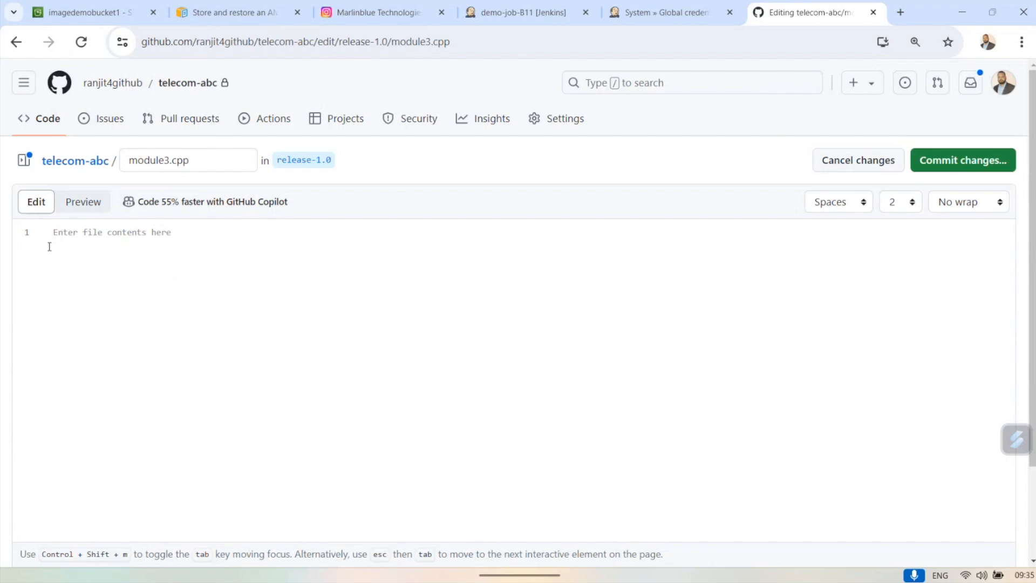
{"action": "key", "text": "ctrl+z"}
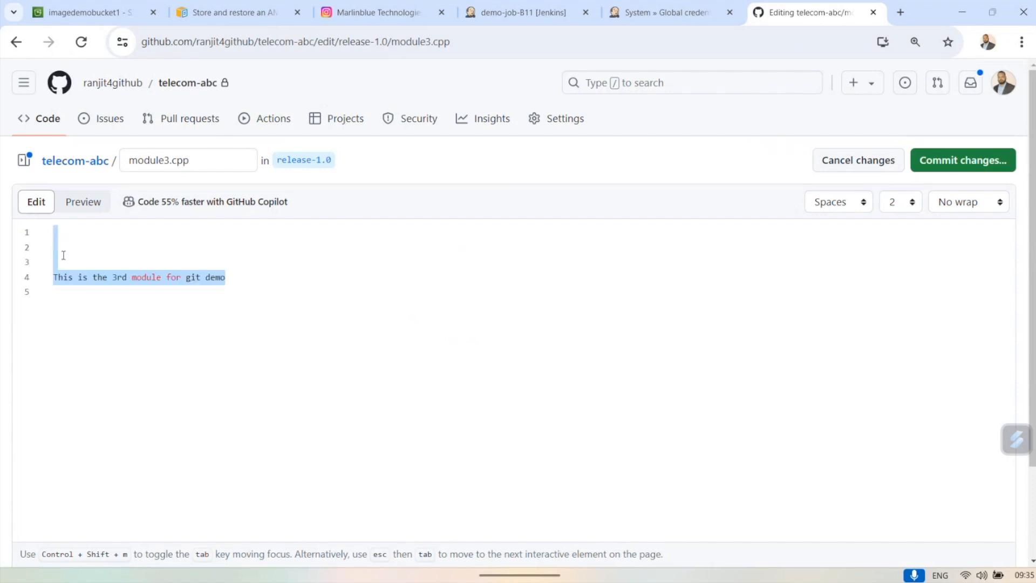
Remove the blank lines above "This is the 3rd module for git demo" in module3.cpp.
{"action": "left_click_drag", "start_coordinate": [64, 268], "coordinate": [32, 231]}
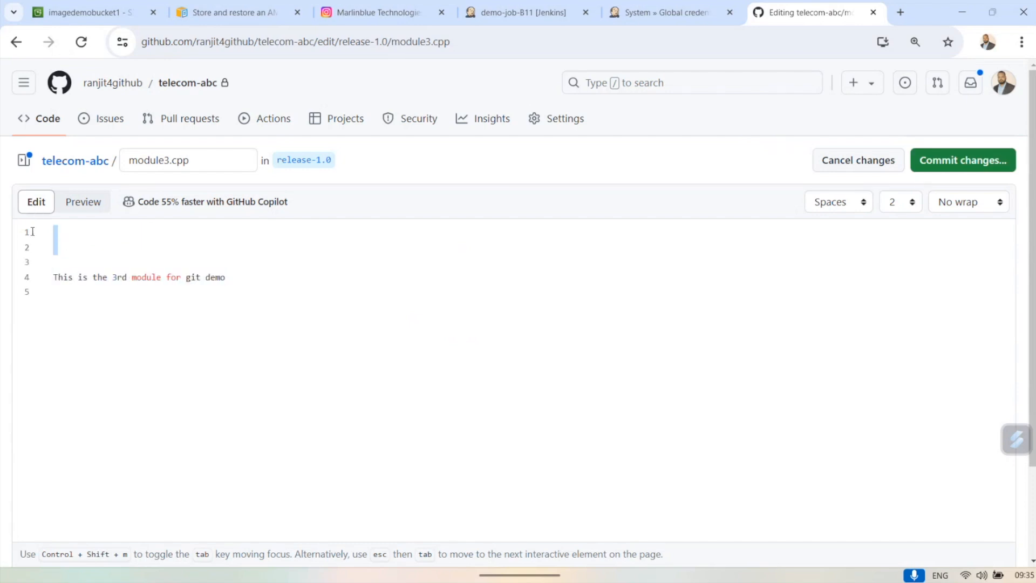
{"action": "key", "text": "Delete"}
{"action": "key", "text": "Delete"}
{"action": "key", "text": "Down"}
{"action": "key", "text": "BackSpace"}
Add "Poll SCM demo" as the second line of module3.cpp and commit the change directly to the release-1.0 branch.
{"action": "key", "text": "Return"}
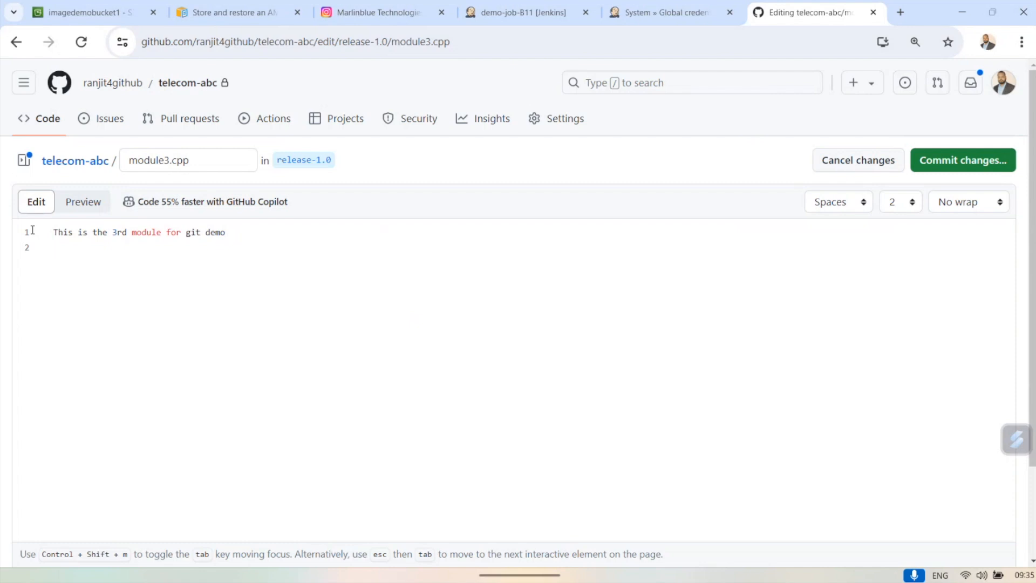
{"action": "type", "text": "Cron"}
{"action": "key", "text": "BackSpace"}
{"action": "key", "text": "BackSpace"}
{"action": "key", "text": "BackSpace"}
{"action": "key", "text": "BackSpace"}
{"action": "key", "text": "BackSpace"}
{"action": "type", "text": "Poll SCM demo"}
{"action": "left_click", "coordinate": [971, 160]}
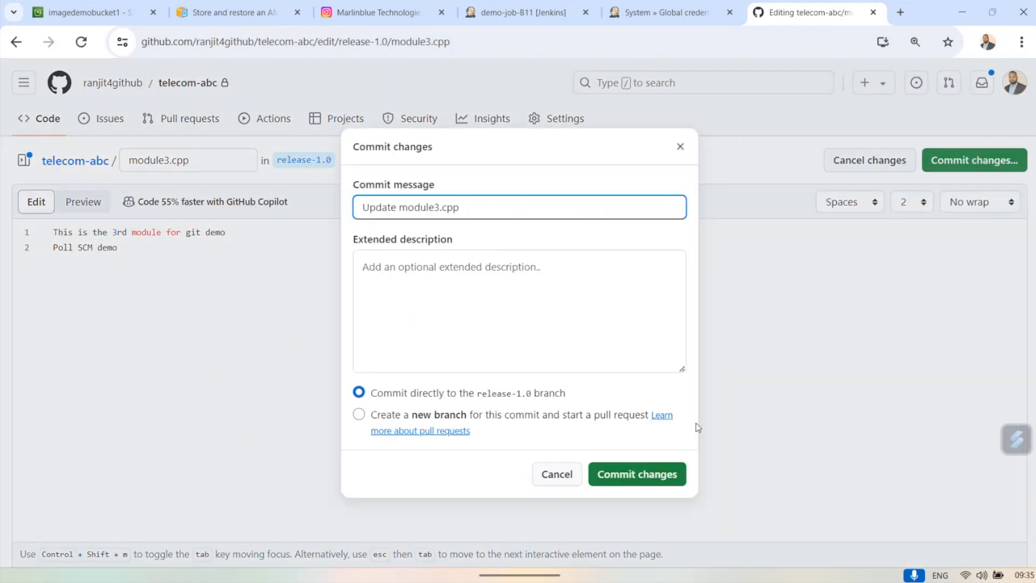
{"action": "left_click", "coordinate": [618, 480]}
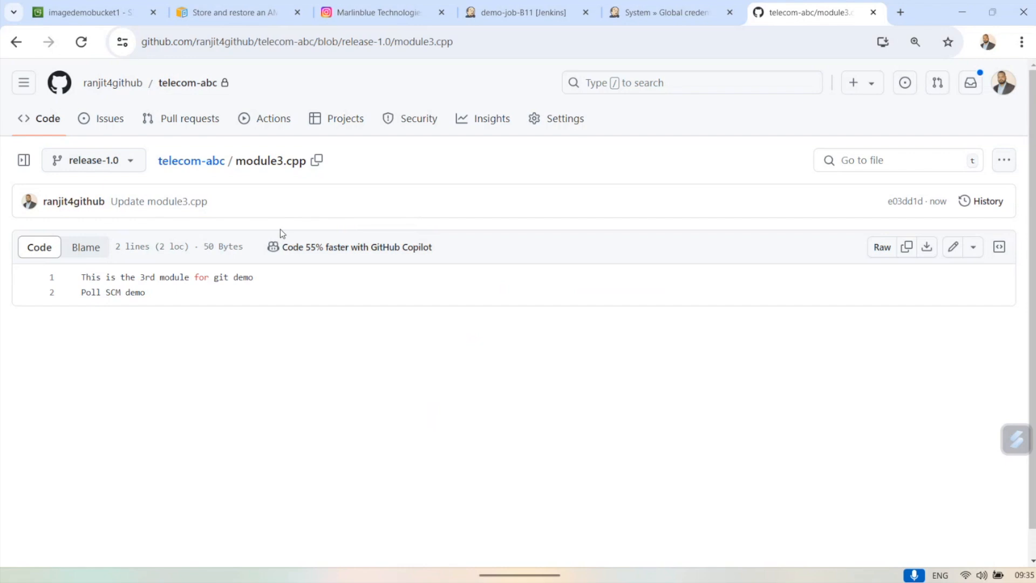
Return to demo-job-B11 in Jenkins, wait for build #4, and examine in its console output what started the build.
{"action": "left_click", "coordinate": [520, 13]}
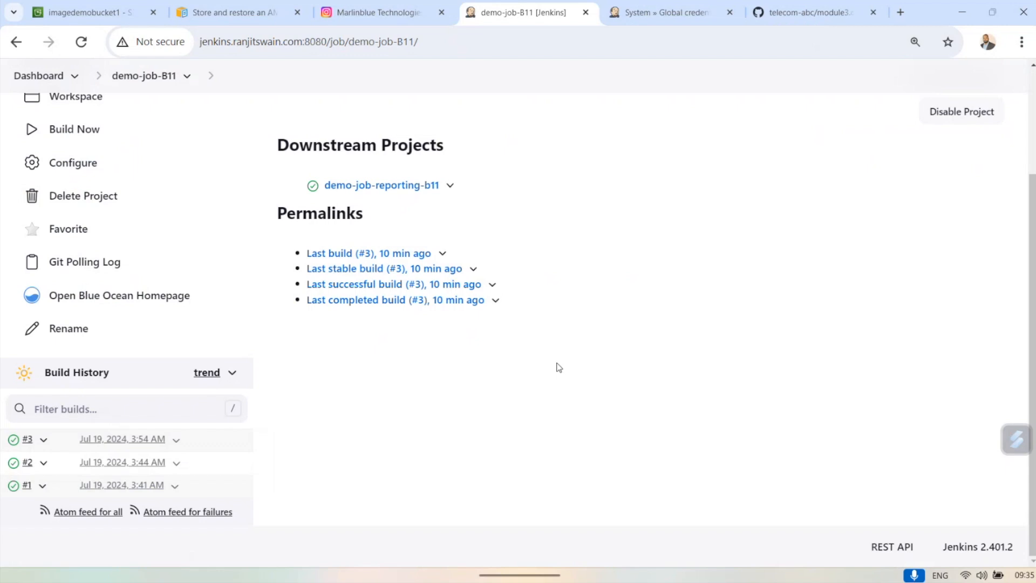
{"action": "left_click", "coordinate": [804, 12]}
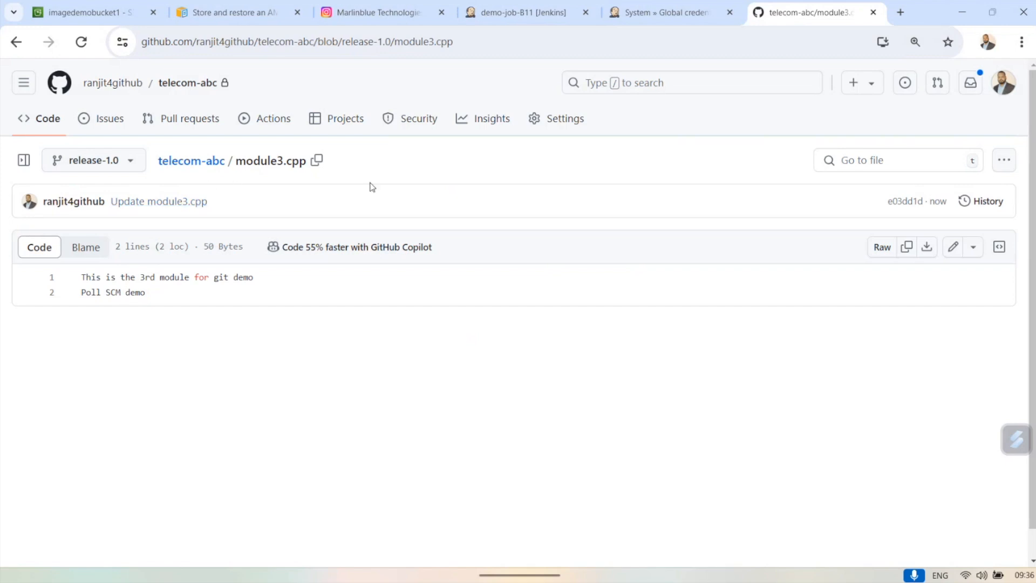
{"action": "left_click", "coordinate": [511, 12]}
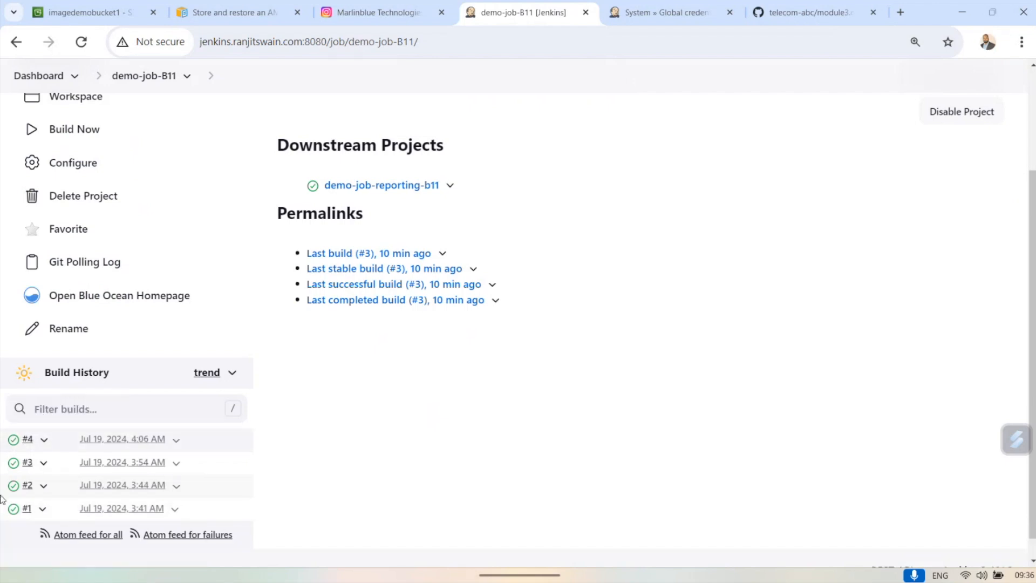
{"action": "left_click", "coordinate": [15, 442]}
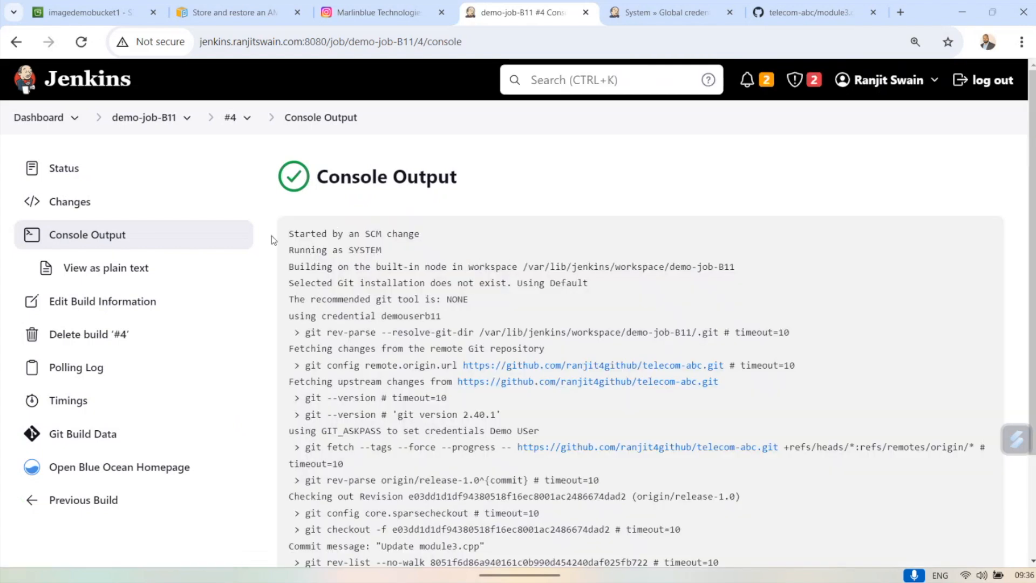
{"action": "left_click_drag", "start_coordinate": [291, 234], "coordinate": [421, 240]}
{"action": "left_click", "coordinate": [379, 237]}
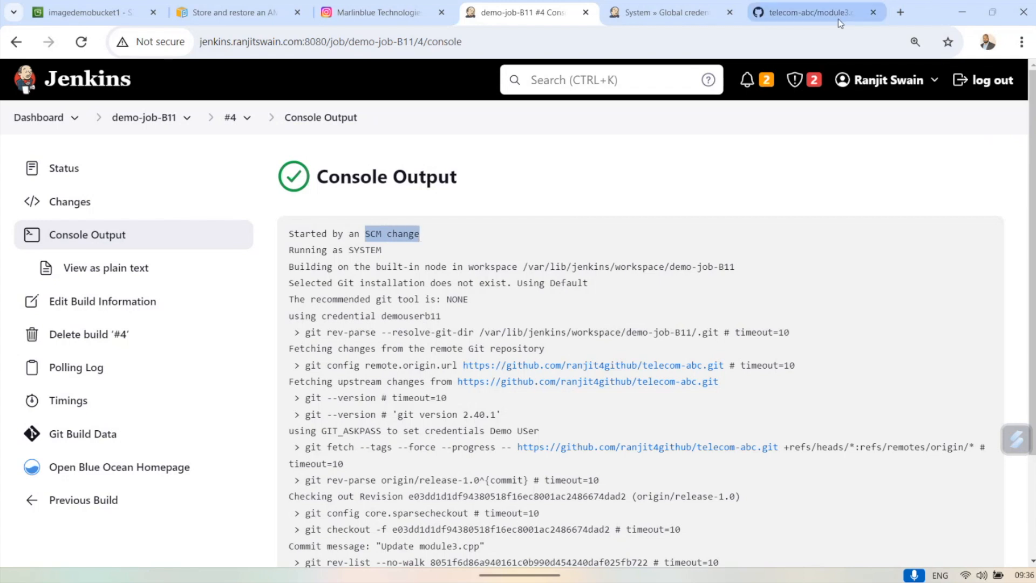
Check module3.cpp on GitHub against build #4's console output in Jenkins, and return to the demo-job-B11 project page.
{"action": "left_click", "coordinate": [817, 14]}
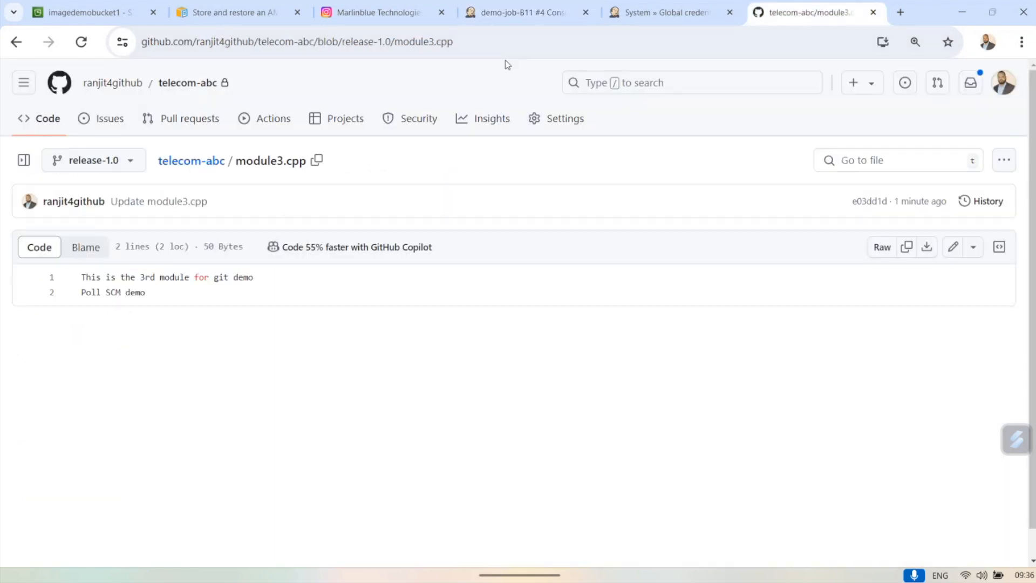
{"action": "left_click", "coordinate": [519, 21]}
{"action": "left_click", "coordinate": [359, 250]}
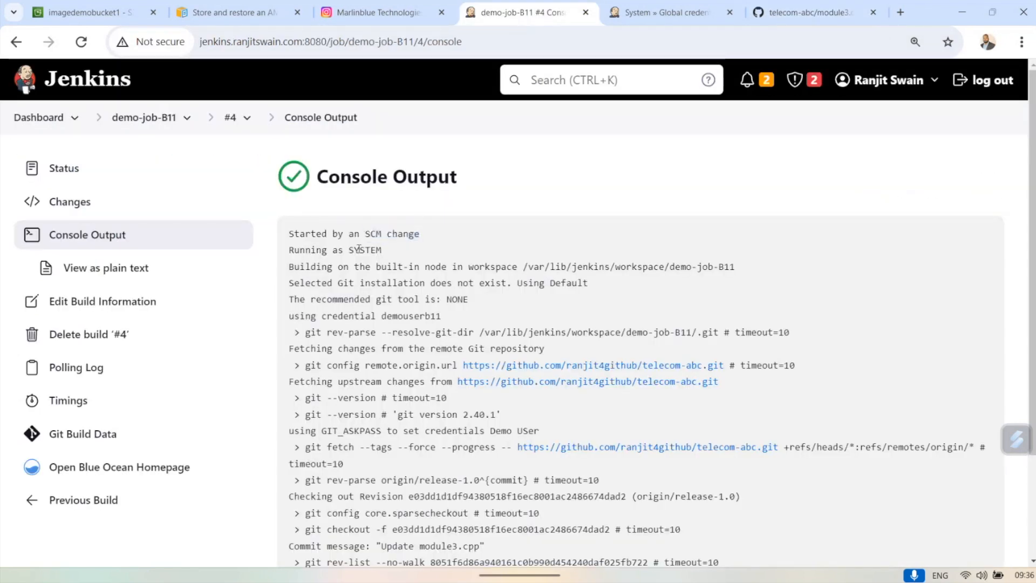
{"action": "scroll", "coordinate": [360, 253], "scroll_direction": "down", "scroll_amount": 3}
{"action": "scroll", "coordinate": [417, 328], "scroll_direction": "up", "scroll_amount": 3}
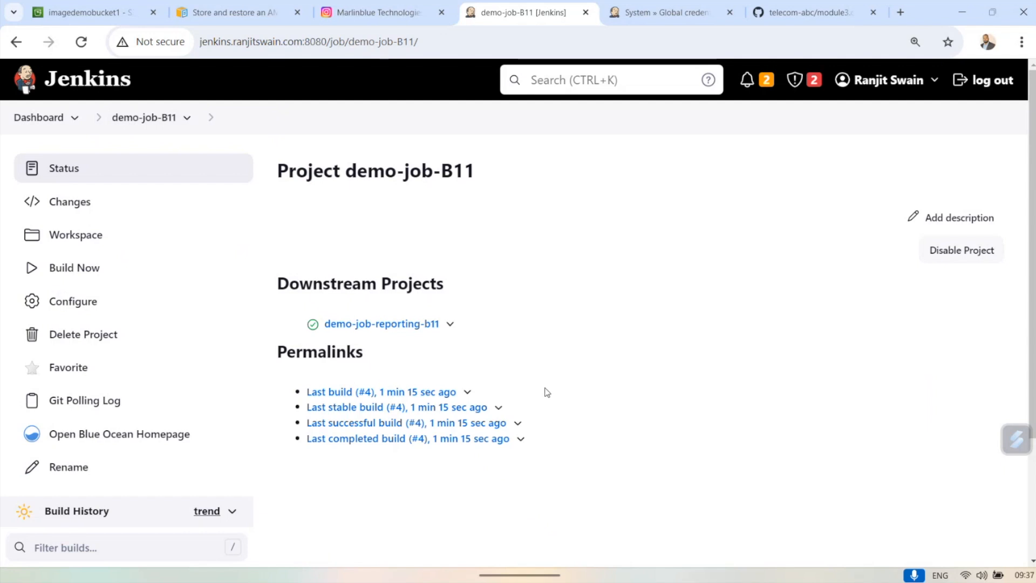
{"action": "scroll", "coordinate": [546, 392], "scroll_direction": "down", "scroll_amount": 1}
{"action": "scroll", "coordinate": [546, 392], "scroll_direction": "up", "scroll_amount": 1}
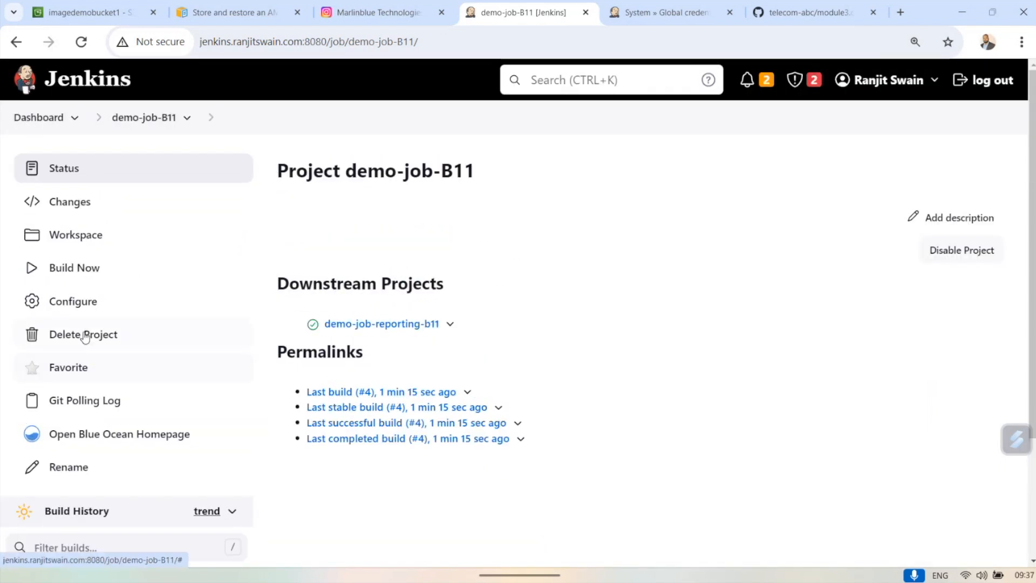
In the demo-job-B11 configuration, disable Poll SCM, enable GitHub hook trigger for GITScm polling, and apply the change.
{"action": "left_click", "coordinate": [69, 303]}
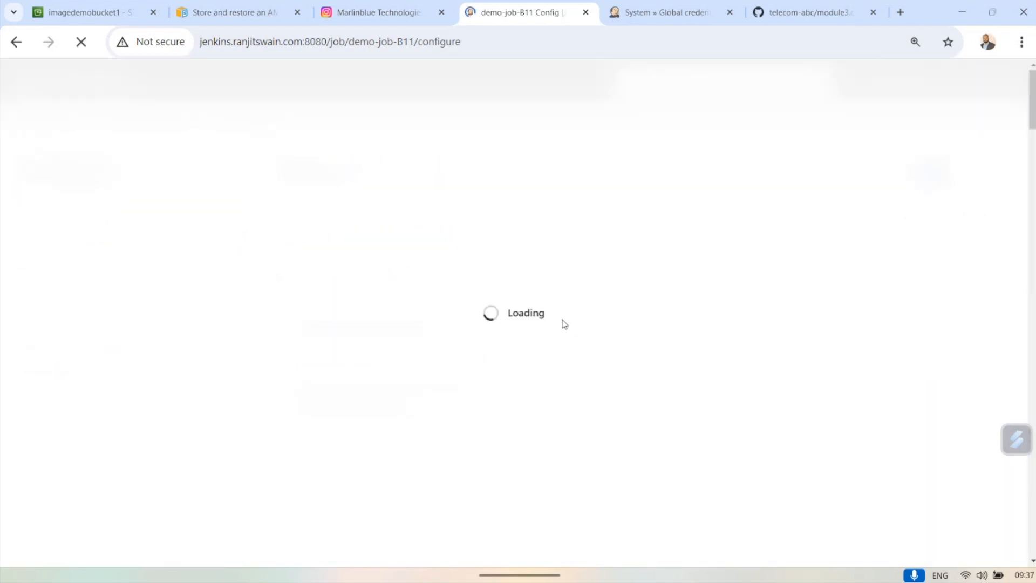
{"action": "scroll", "coordinate": [563, 323], "scroll_direction": "down", "scroll_amount": 6}
{"action": "scroll", "coordinate": [564, 325], "scroll_direction": "down", "scroll_amount": 20}
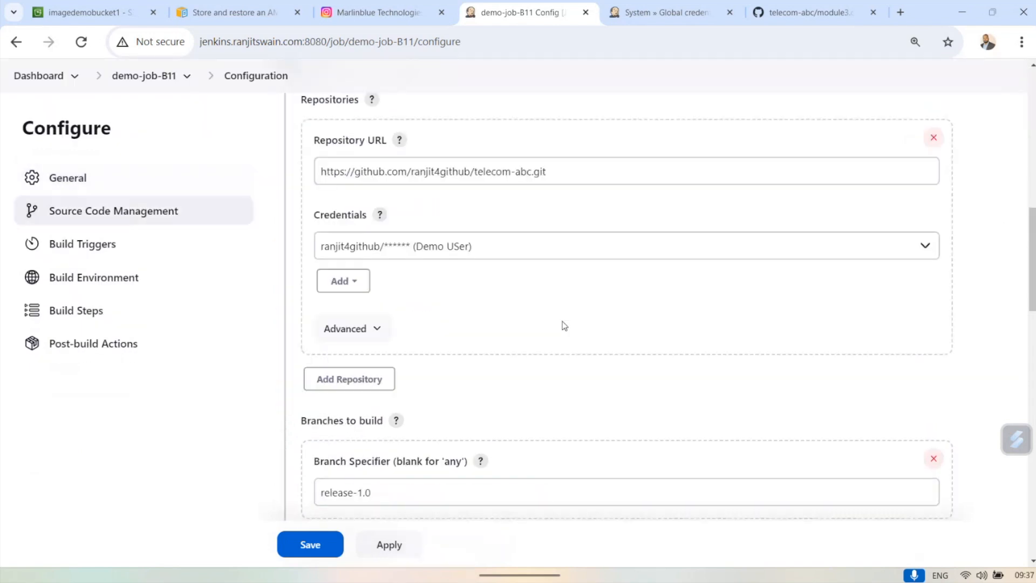
{"action": "scroll", "coordinate": [564, 326], "scroll_direction": "up", "scroll_amount": 3}
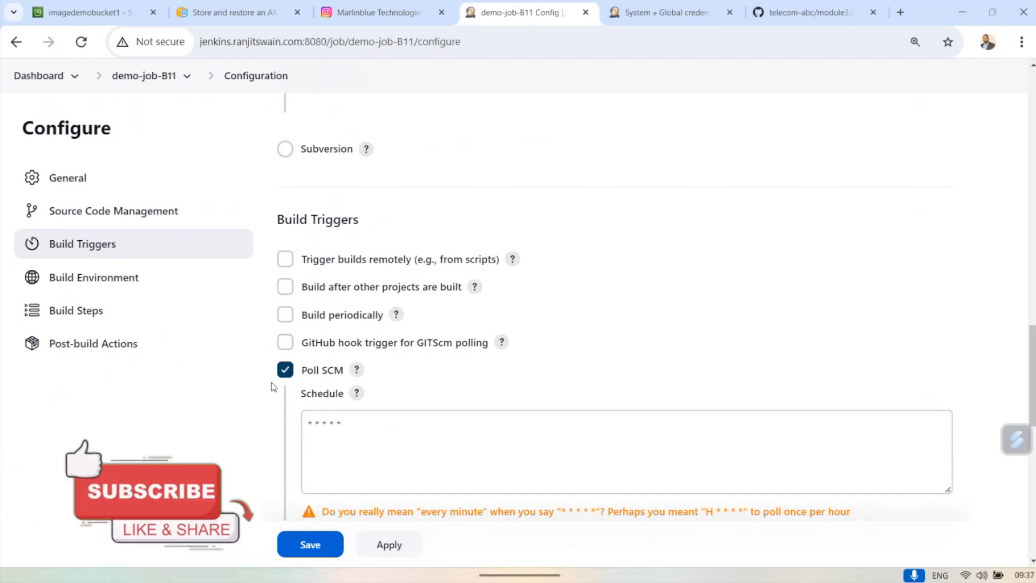
{"action": "left_click", "coordinate": [285, 371]}
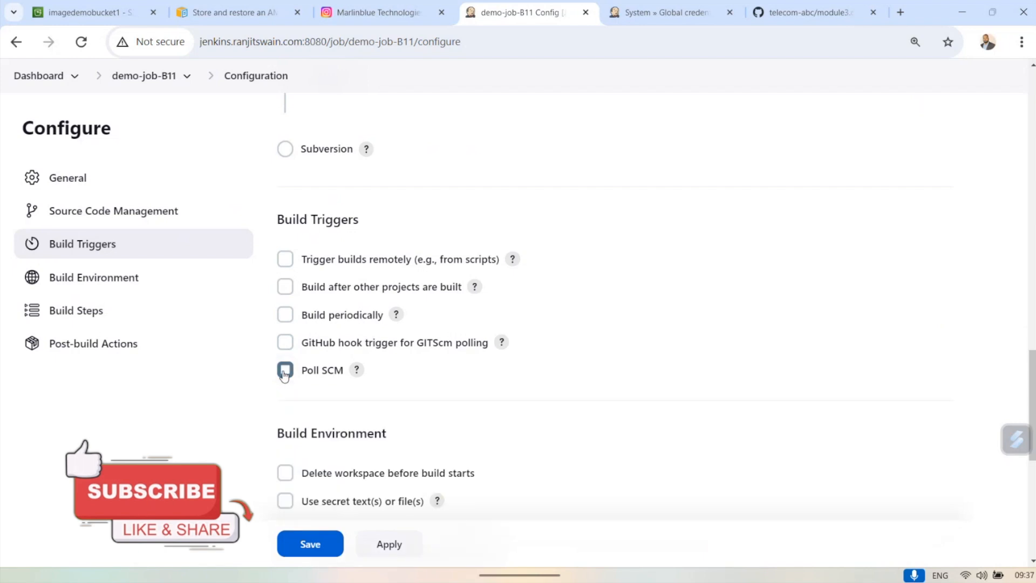
{"action": "left_click", "coordinate": [285, 371]}
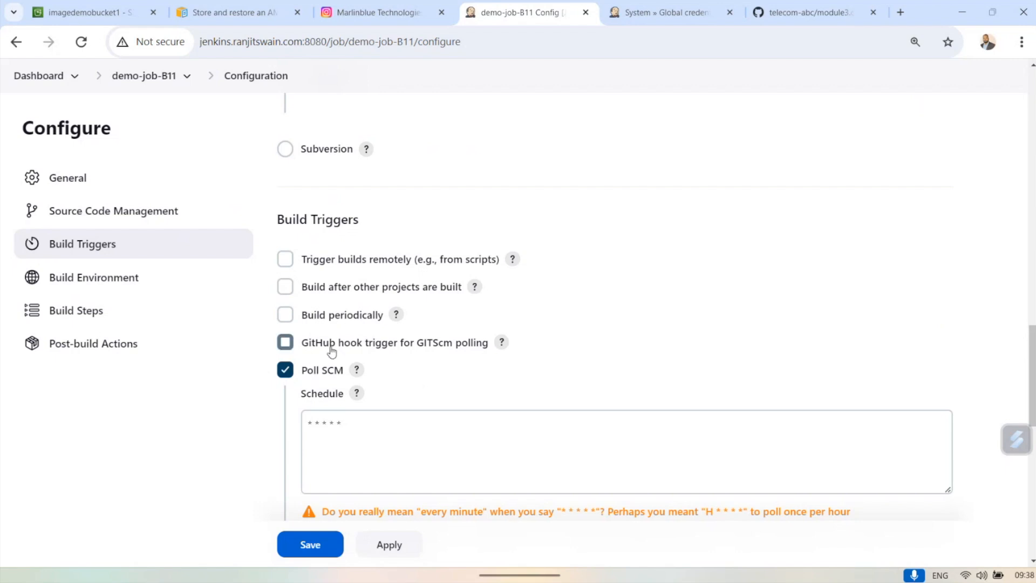
{"action": "left_click", "coordinate": [286, 373]}
{"action": "left_click", "coordinate": [287, 346]}
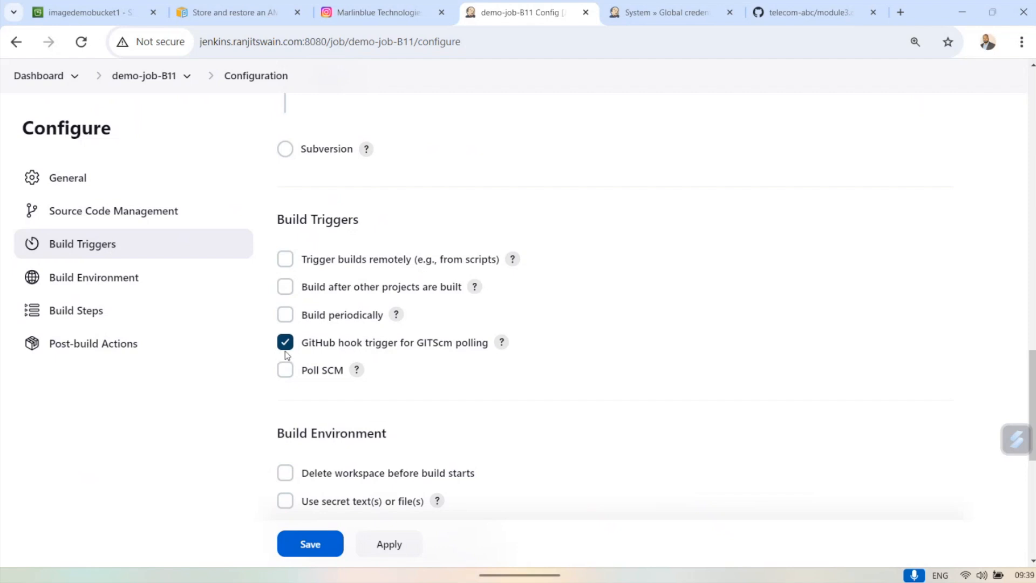
{"action": "left_click", "coordinate": [384, 544]}
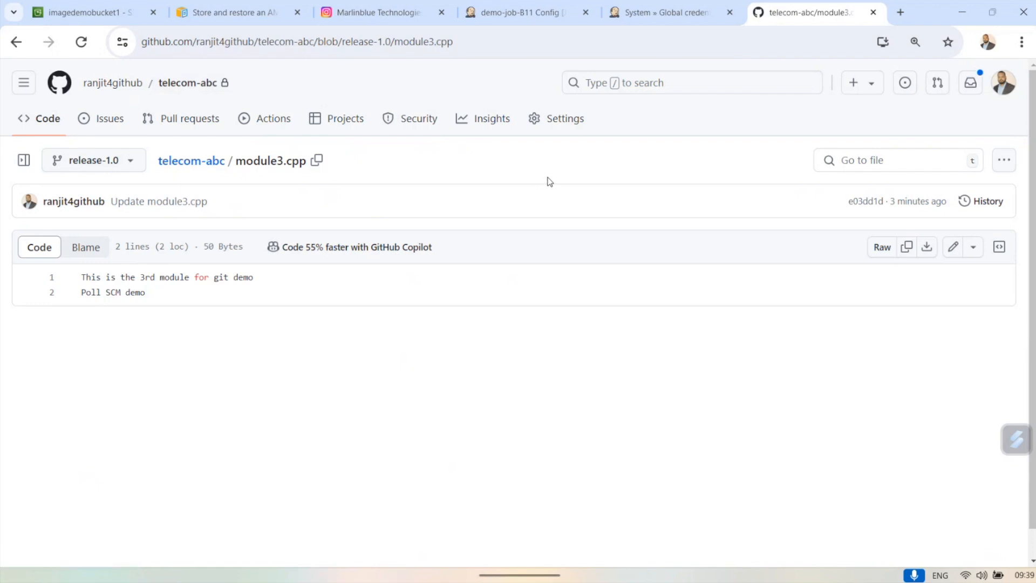
Switch to the telecom-abc repository on GitHub and start adding a new webhook in its settings.
{"action": "left_click", "coordinate": [554, 122]}
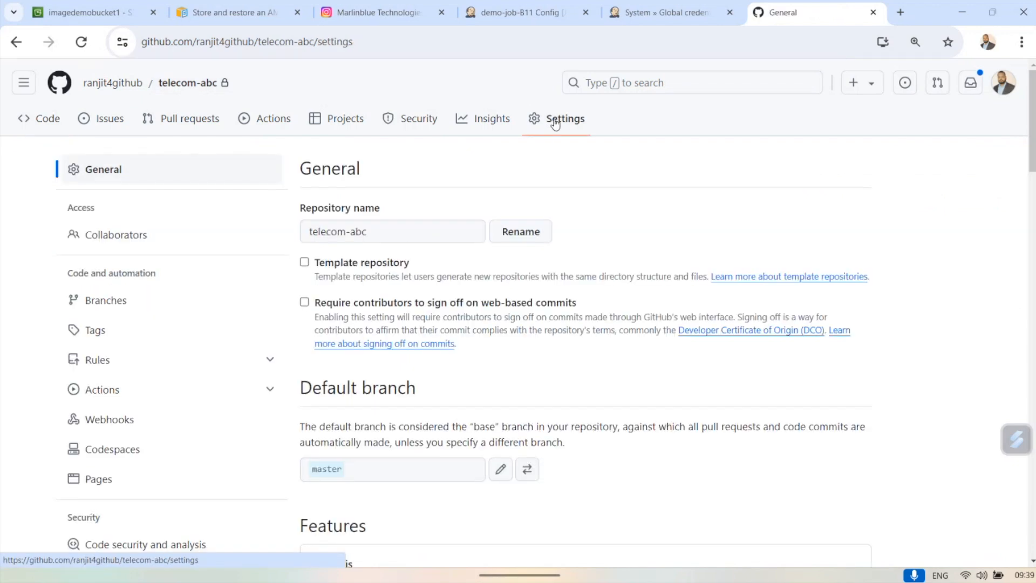
{"action": "scroll", "coordinate": [571, 347], "scroll_direction": "down", "scroll_amount": 1}
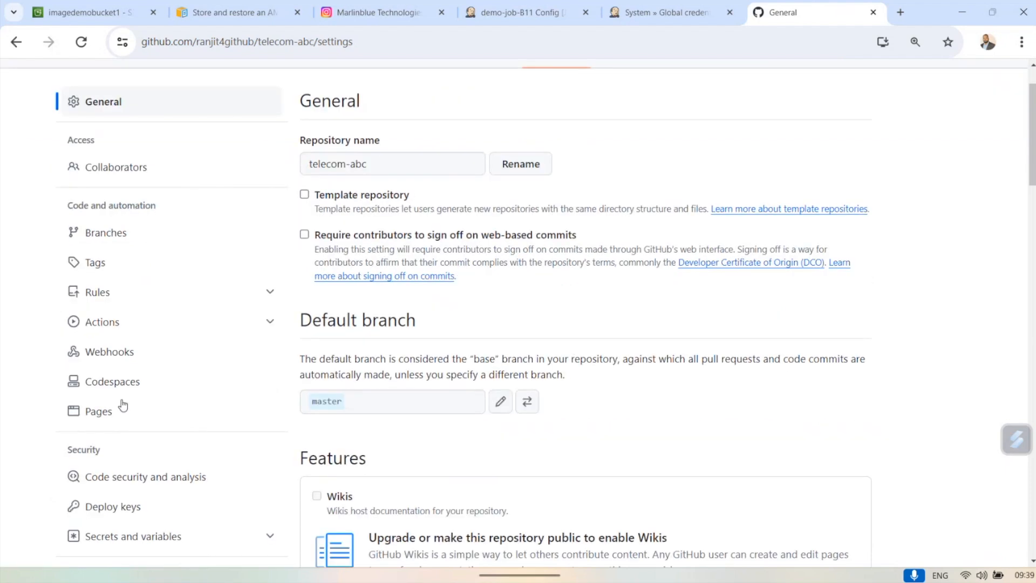
{"action": "left_click", "coordinate": [104, 359]}
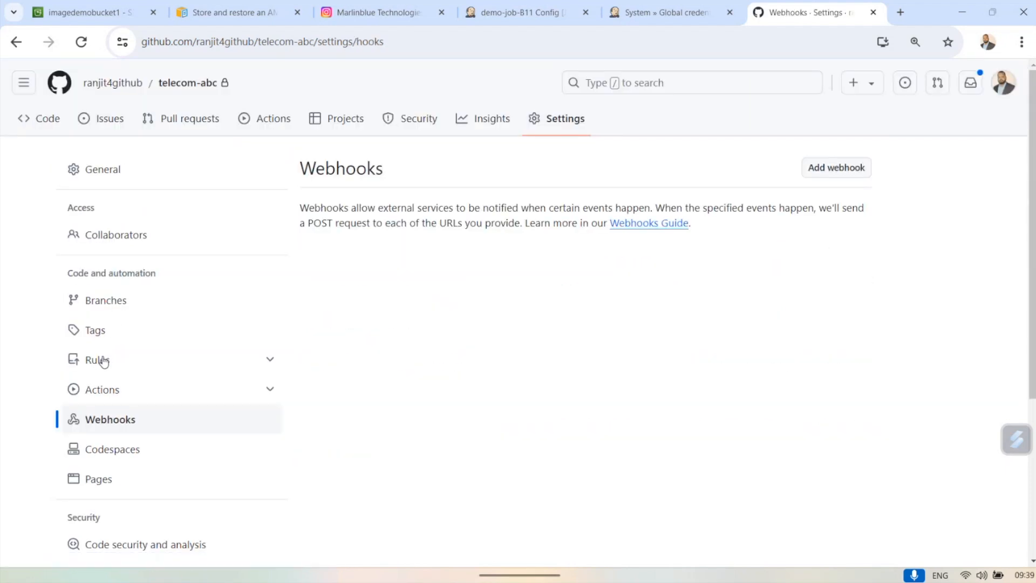
{"action": "left_click", "coordinate": [824, 171]}
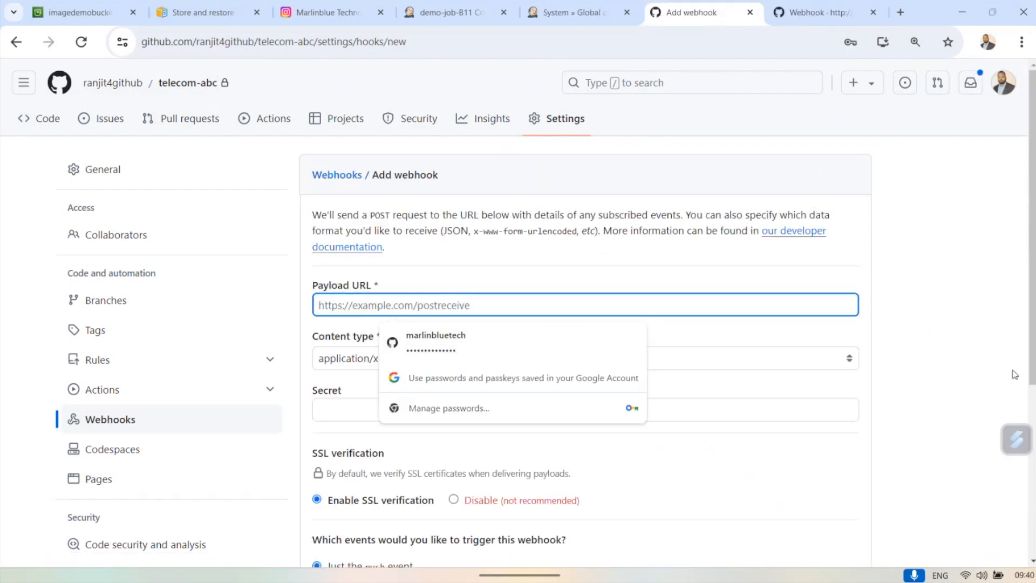
{"action": "left_click", "coordinate": [953, 368]}
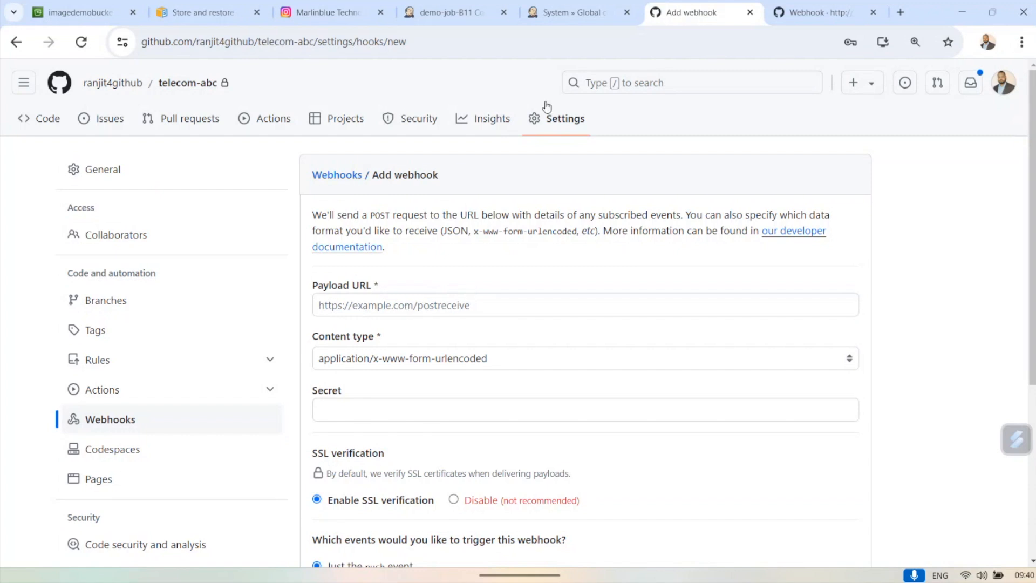
Set the webhook's payload URL to the Jenkins server address copied from demo-job-B11, with port 8080, followed by /github-webhook/.
{"action": "left_click", "coordinate": [445, 14]}
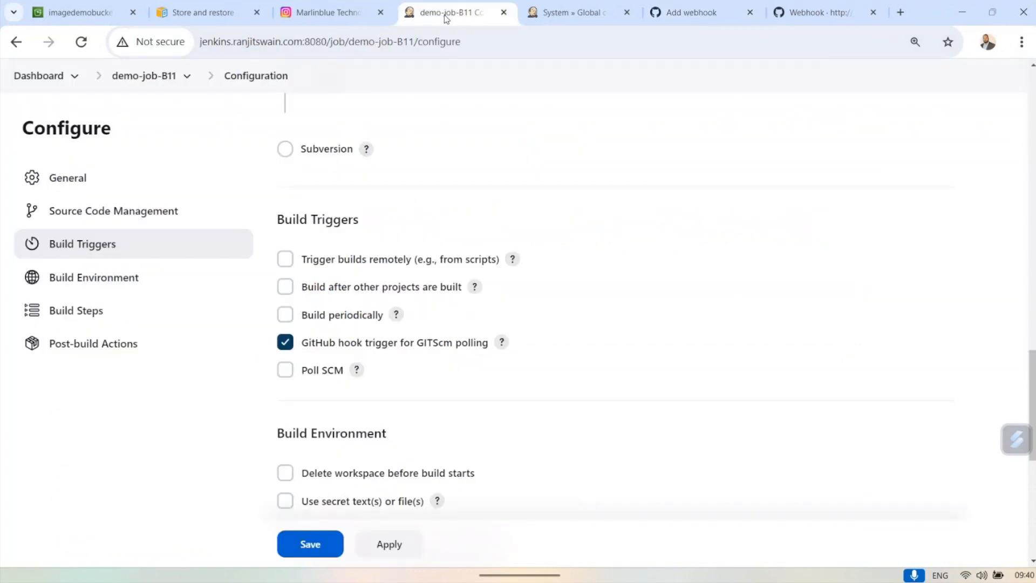
{"action": "left_click_drag", "start_coordinate": [327, 42], "coordinate": [171, 38]}
{"action": "key", "text": "ctrl+c"}
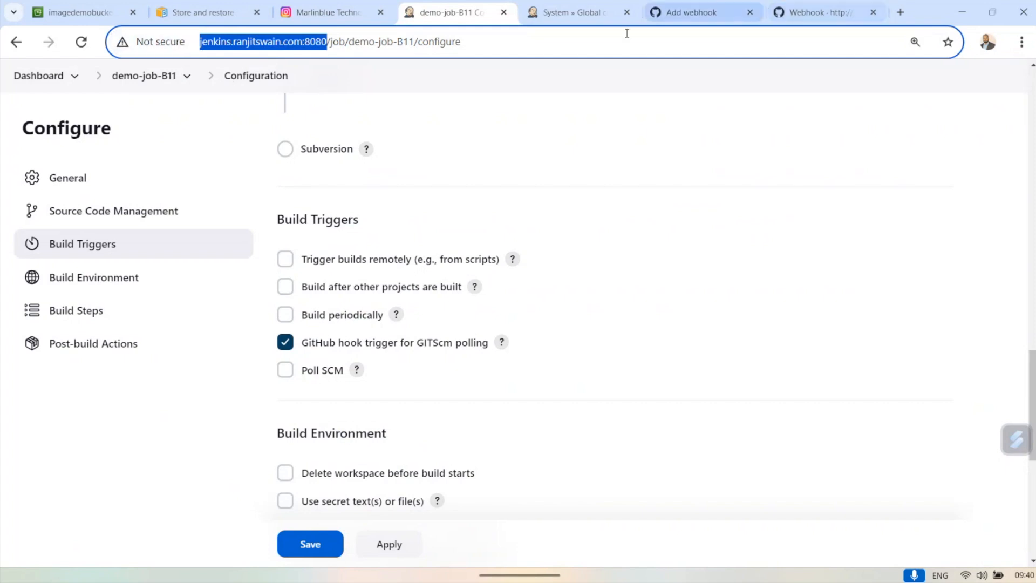
{"action": "left_click", "coordinate": [701, 14]}
{"action": "left_click", "coordinate": [368, 306]}
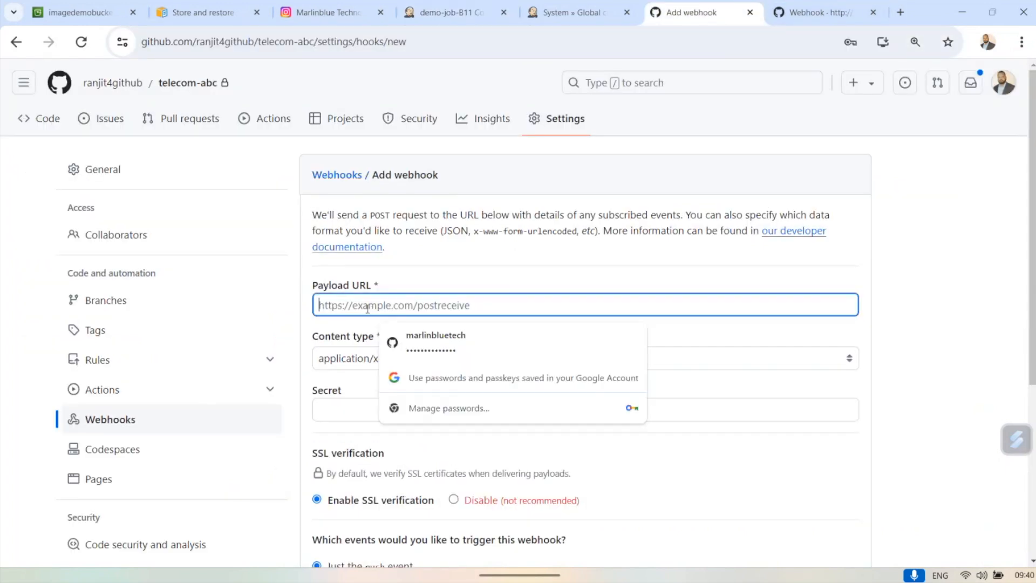
{"action": "key", "text": "ctrl+v"}
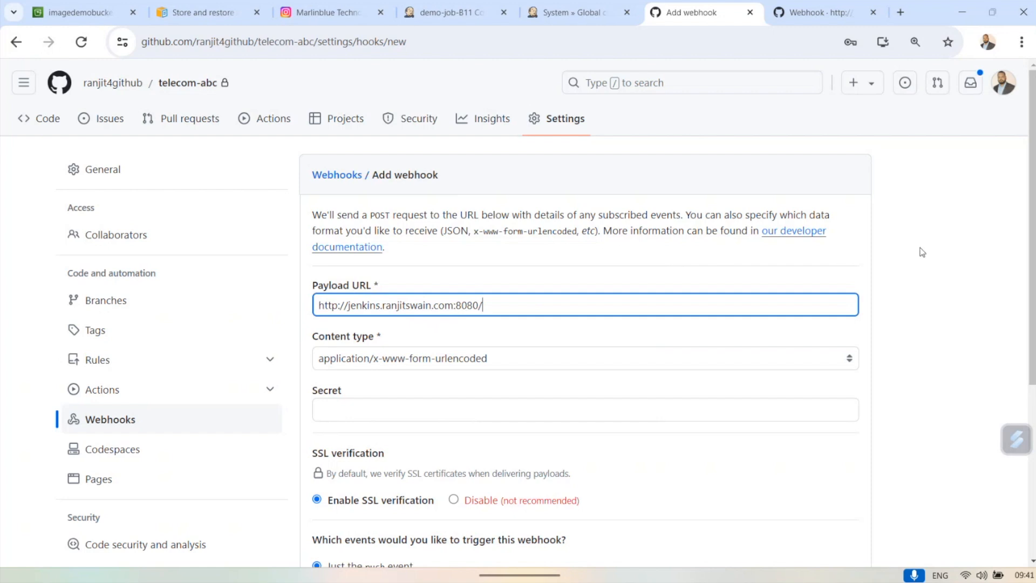
{"action": "type", "text": "github-webhook/"}
Set the webhook's content type to application/json.
{"action": "scroll", "coordinate": [594, 313], "scroll_direction": "down", "scroll_amount": 1}
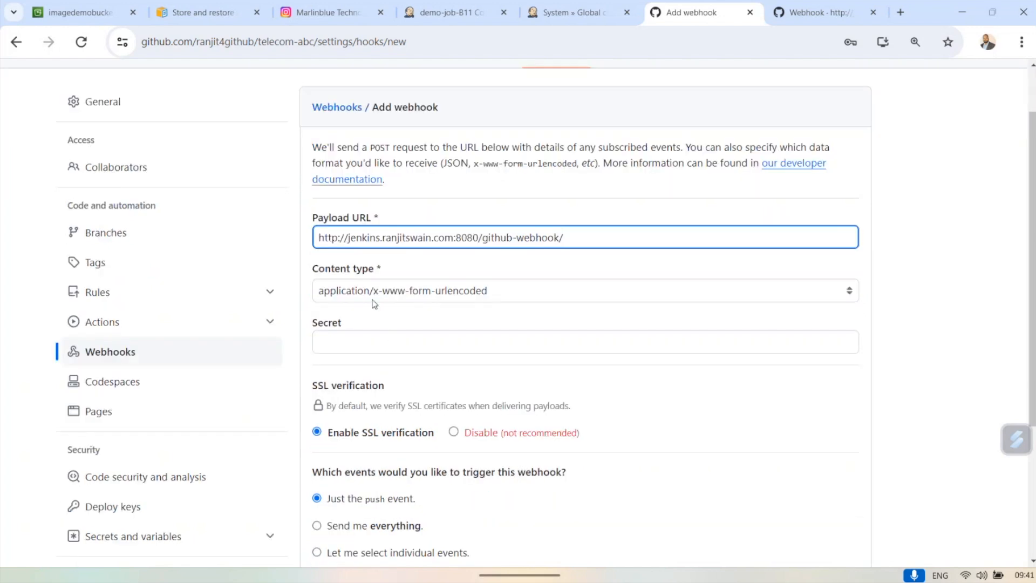
{"action": "left_click", "coordinate": [497, 293]}
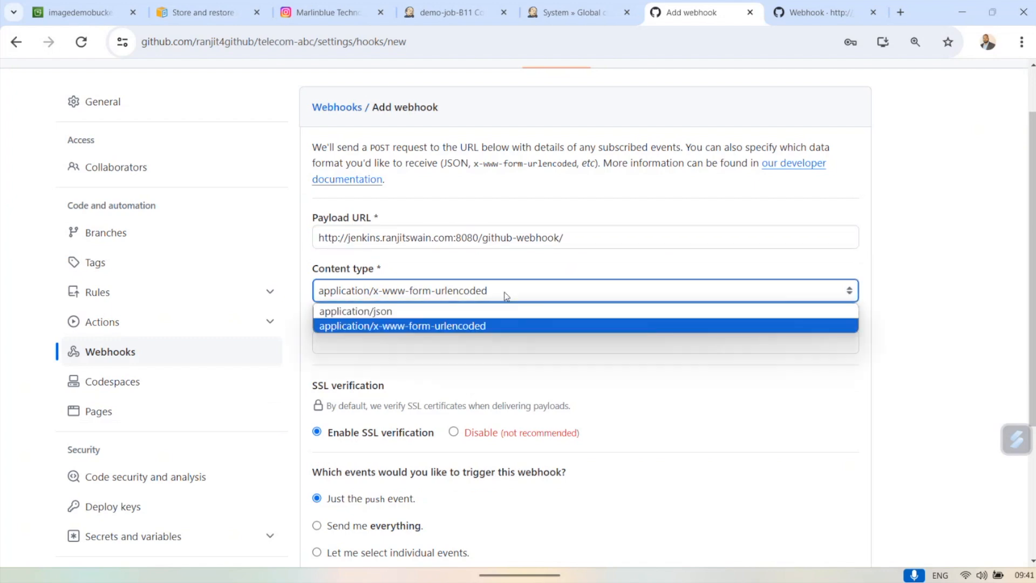
{"action": "left_click", "coordinate": [394, 316]}
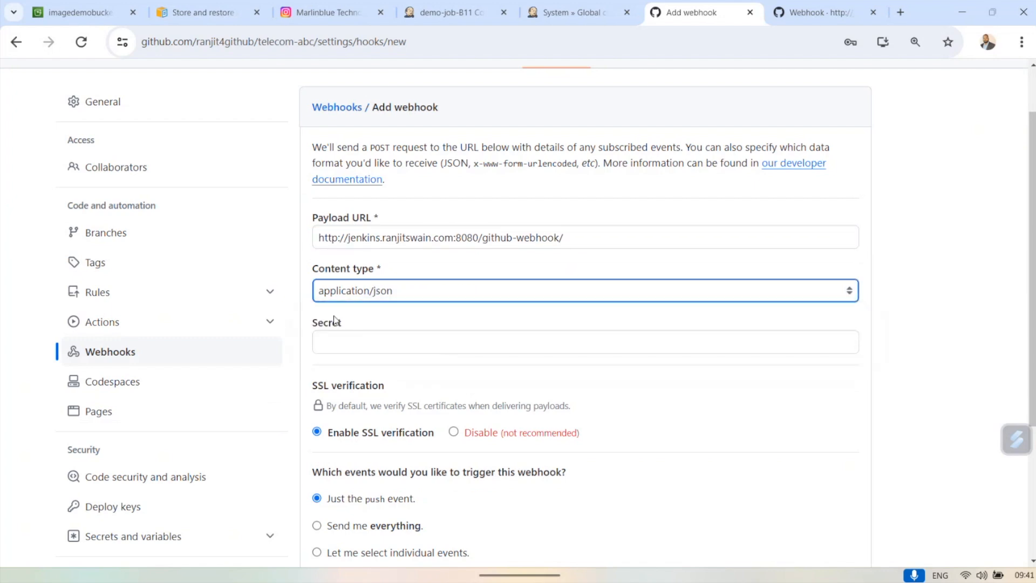
{"action": "left_click", "coordinate": [886, 405]}
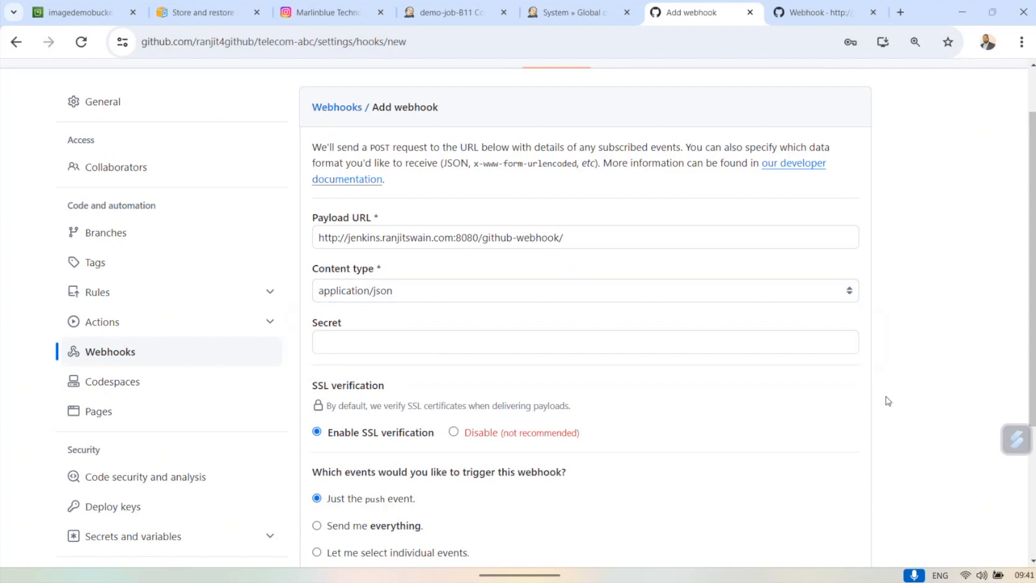
Choose to select individual trigger events for the webhook and examine the full list of available events.
{"action": "scroll", "coordinate": [889, 402], "scroll_direction": "down", "scroll_amount": 1}
{"action": "scroll", "coordinate": [359, 335], "scroll_direction": "down", "scroll_amount": 2}
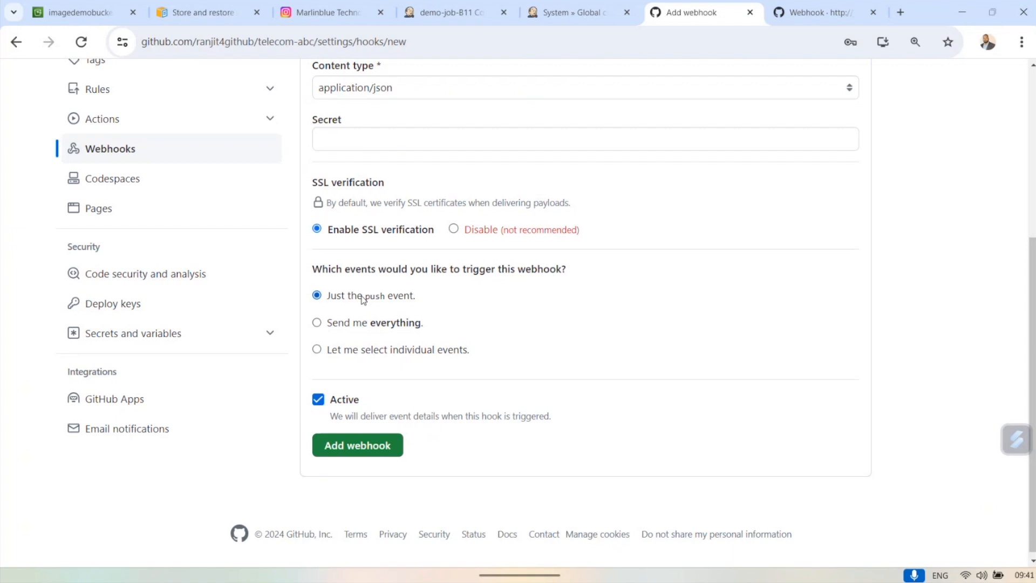
{"action": "left_click", "coordinate": [340, 327]}
{"action": "left_click", "coordinate": [372, 350]}
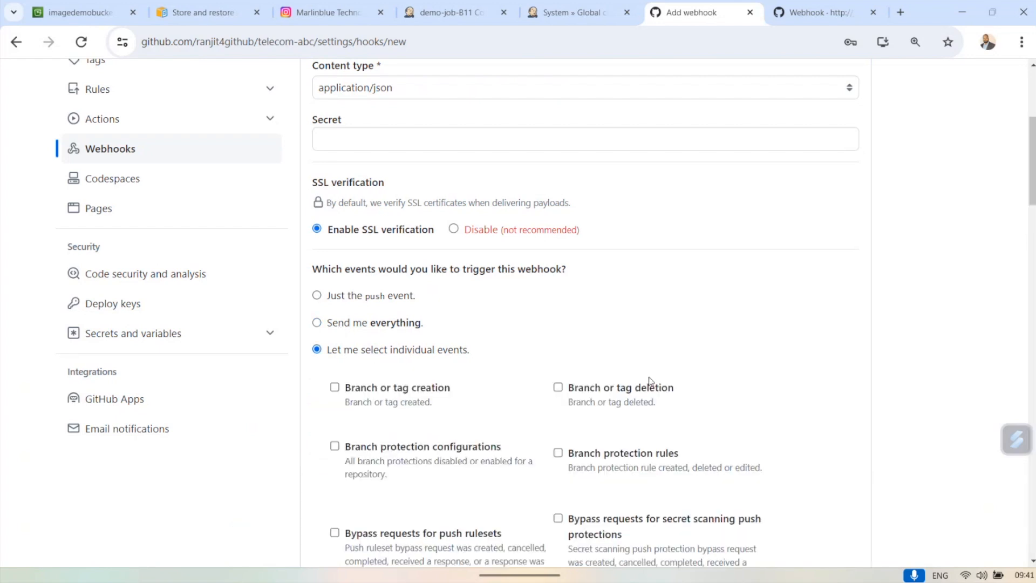
{"action": "scroll", "coordinate": [479, 316], "scroll_direction": "down", "scroll_amount": 5}
{"action": "scroll", "coordinate": [483, 323], "scroll_direction": "up", "scroll_amount": 2}
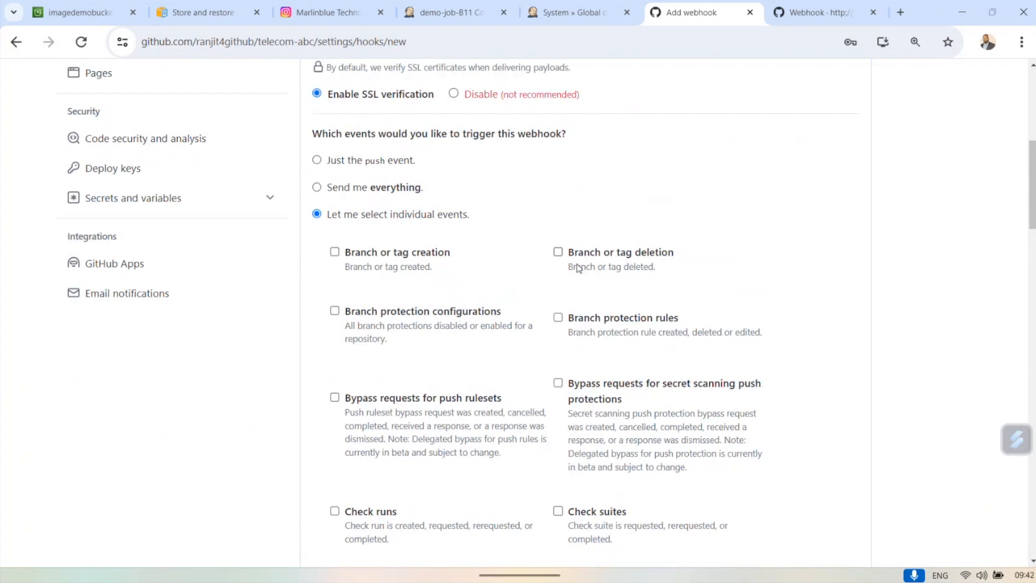
{"action": "scroll", "coordinate": [412, 423], "scroll_direction": "up", "scroll_amount": 4}
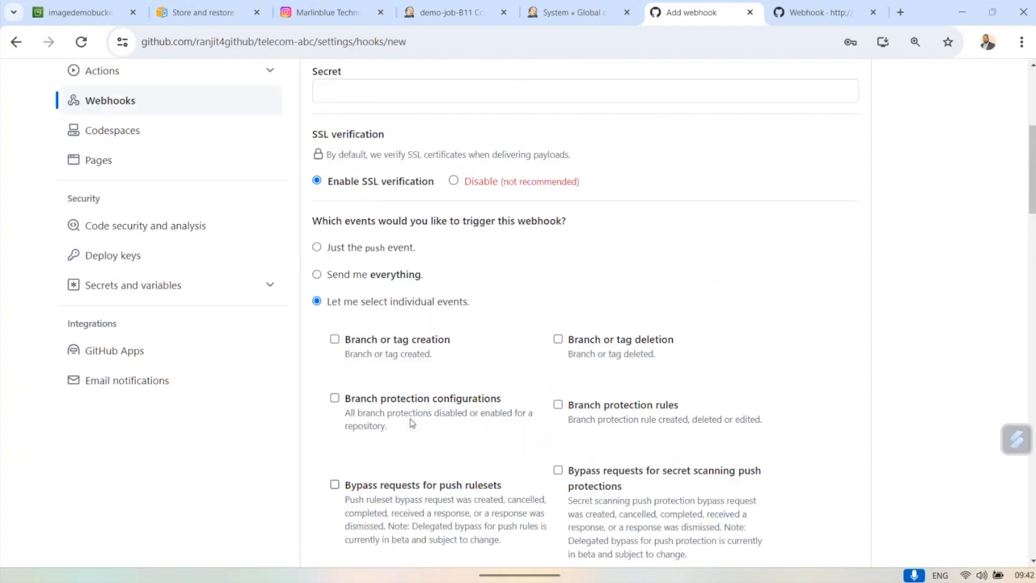
{"action": "scroll", "coordinate": [412, 422], "scroll_direction": "down", "scroll_amount": 5}
{"action": "scroll", "coordinate": [574, 393], "scroll_direction": "down", "scroll_amount": 7}
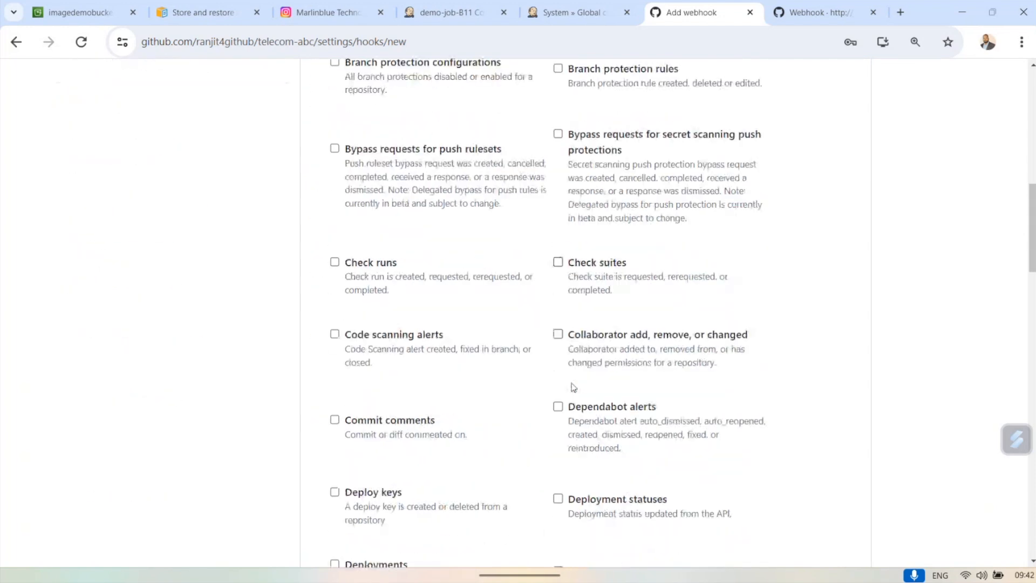
{"action": "scroll", "coordinate": [556, 408], "scroll_direction": "down", "scroll_amount": 2}
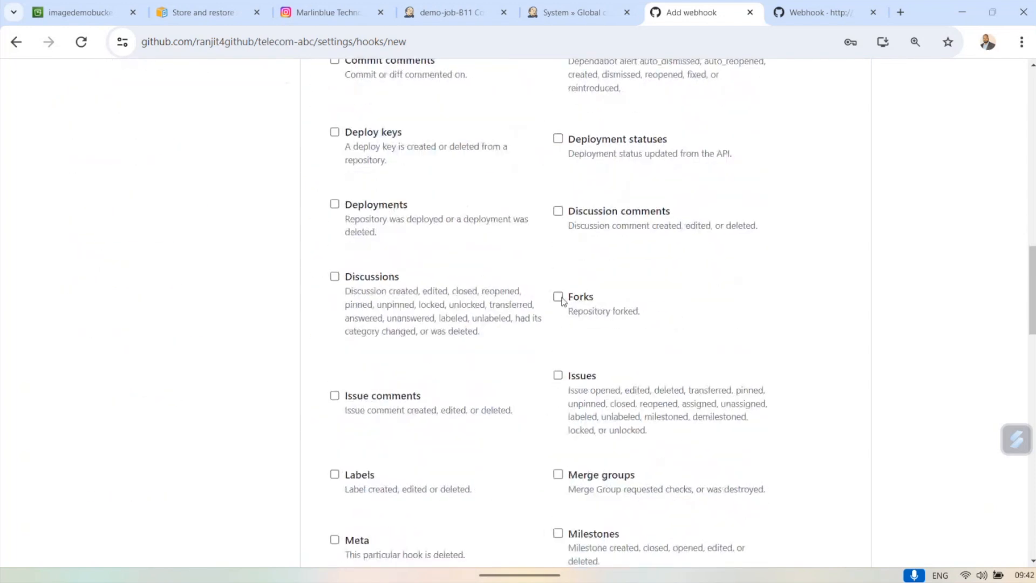
{"action": "scroll", "coordinate": [548, 359], "scroll_direction": "down", "scroll_amount": 14}
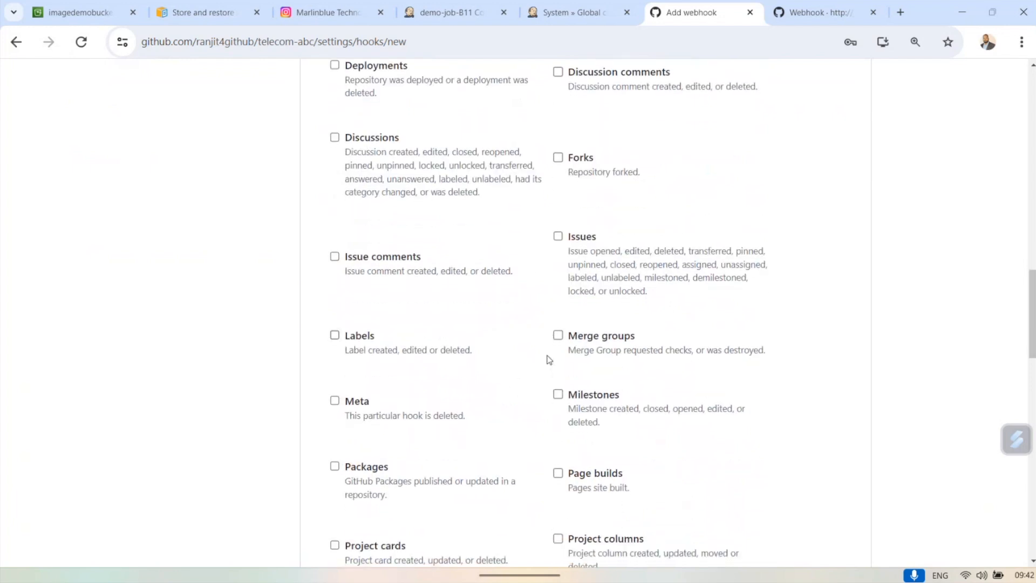
{"action": "scroll", "coordinate": [402, 360], "scroll_direction": "down", "scroll_amount": 10}
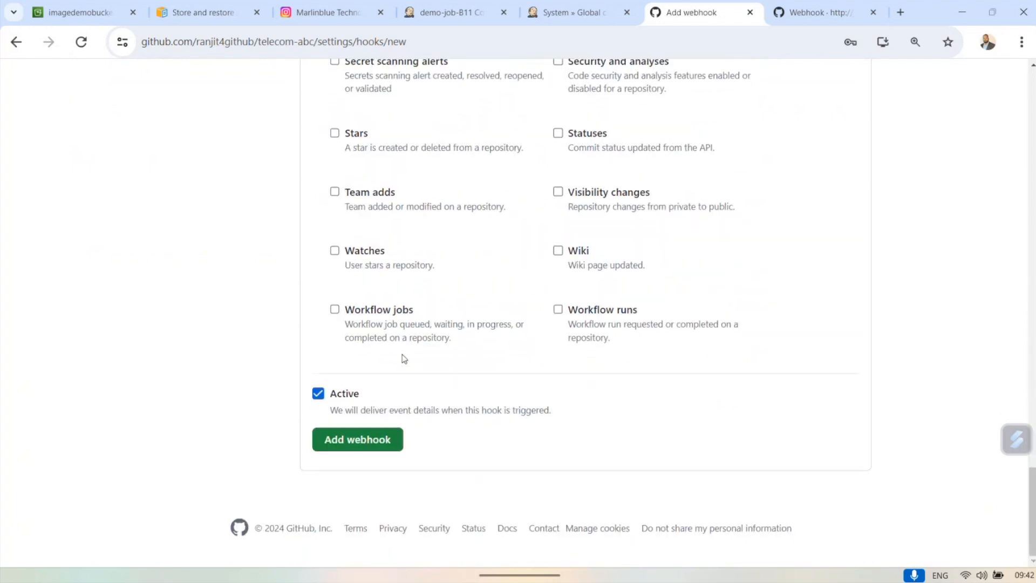
Set the webhook to be triggered by everything and add it to the telecom-abc repository.
{"action": "scroll", "coordinate": [402, 360], "scroll_direction": "up", "scroll_amount": 18}
{"action": "scroll", "coordinate": [403, 357], "scroll_direction": "up", "scroll_amount": 18}
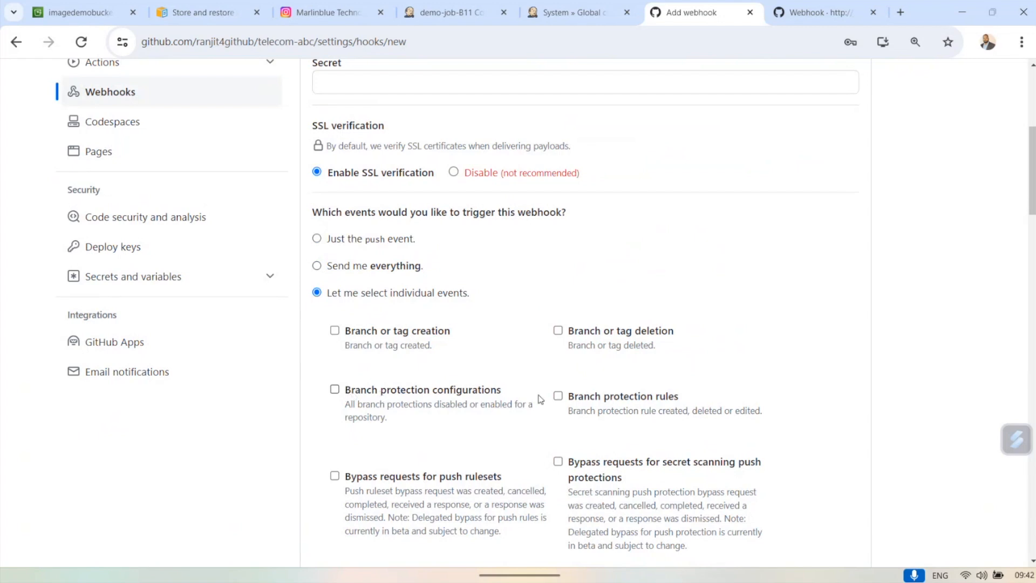
{"action": "left_click", "coordinate": [317, 266]}
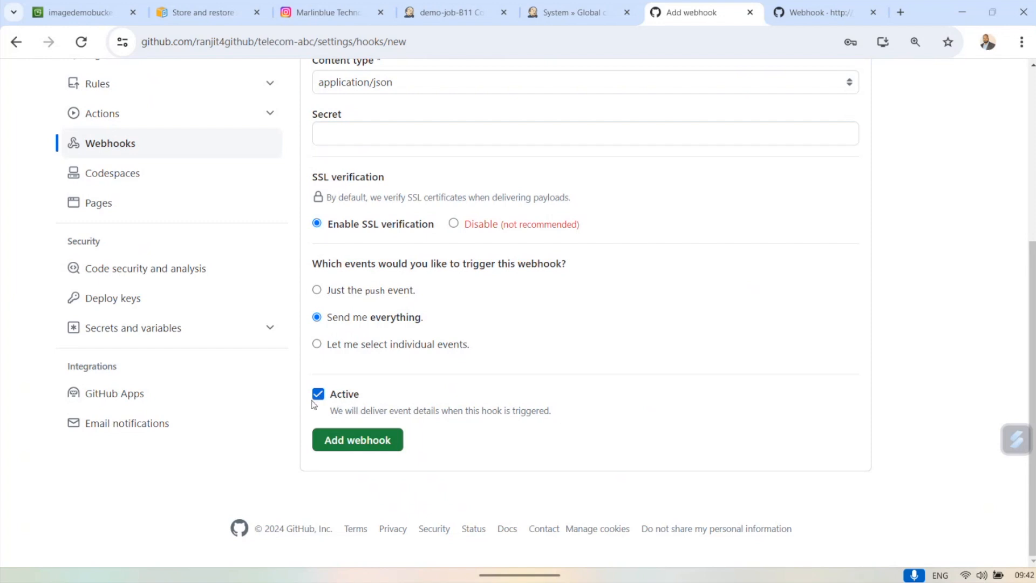
{"action": "left_click", "coordinate": [351, 444]}
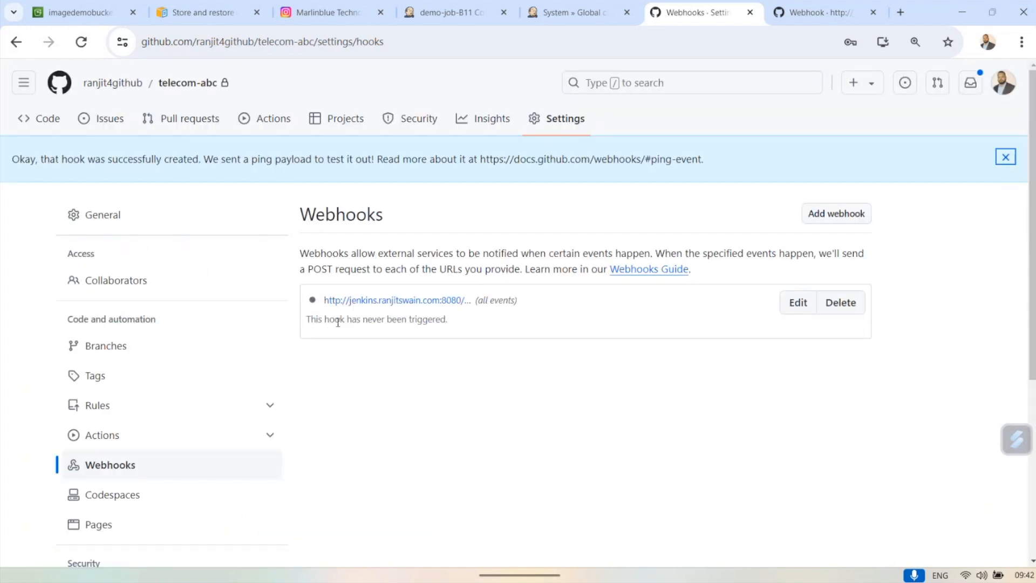
Open the new telecom-abc webhook and review its payload URL settings and its list of recent deliveries.
{"action": "left_click", "coordinate": [398, 304]}
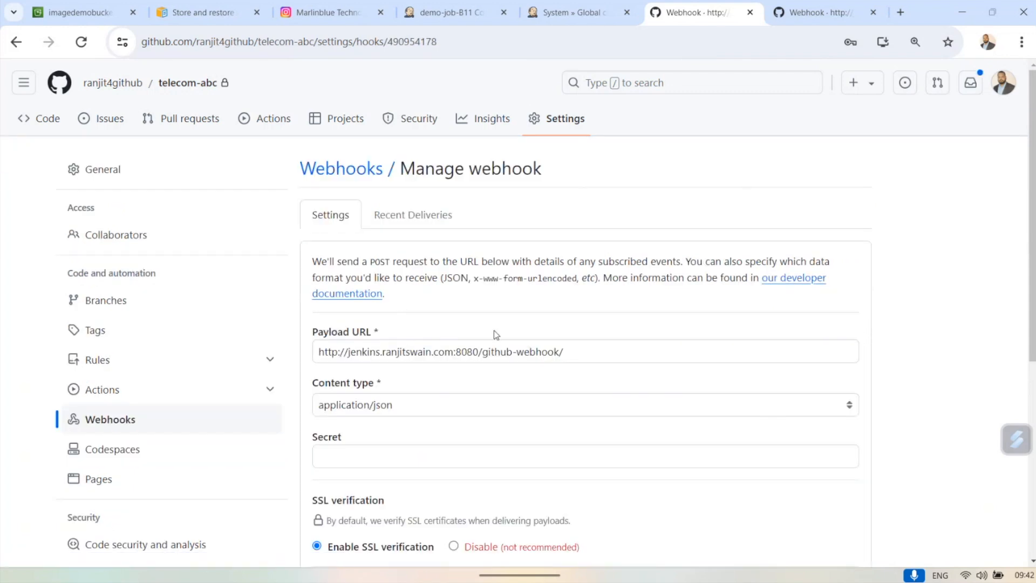
{"action": "left_click", "coordinate": [400, 219]}
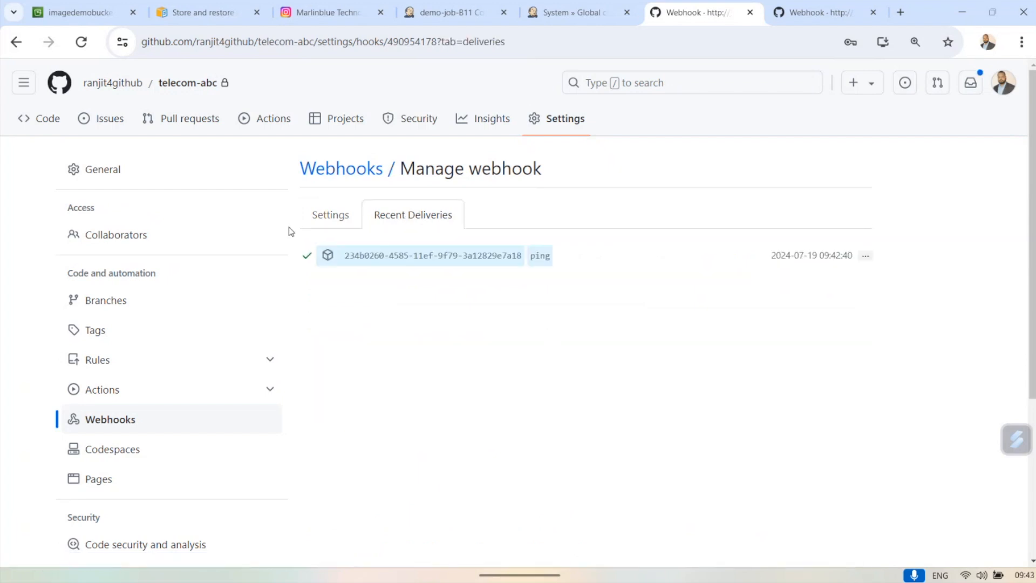
{"action": "left_click", "coordinate": [336, 217]}
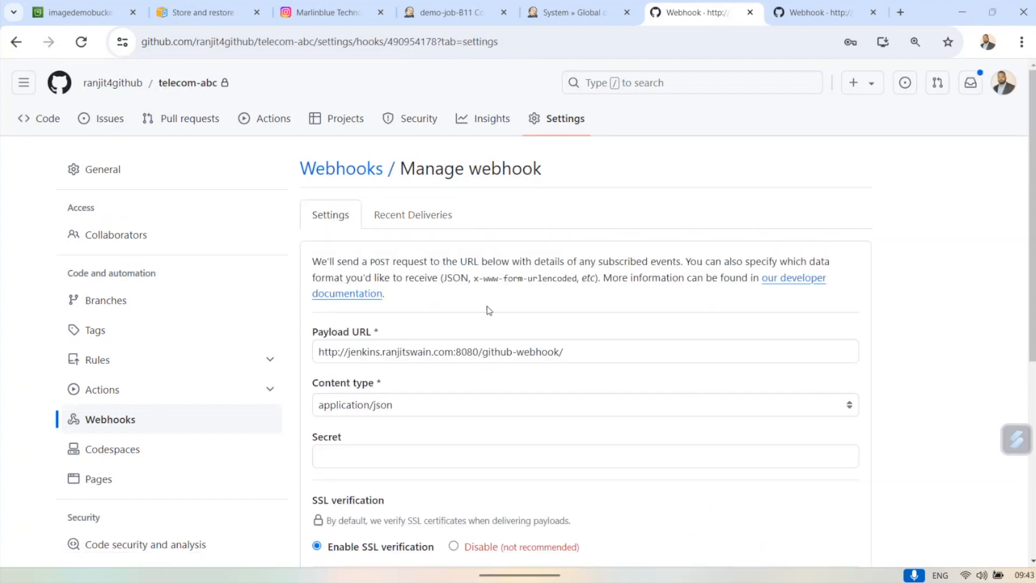
{"action": "left_click", "coordinate": [415, 216]}
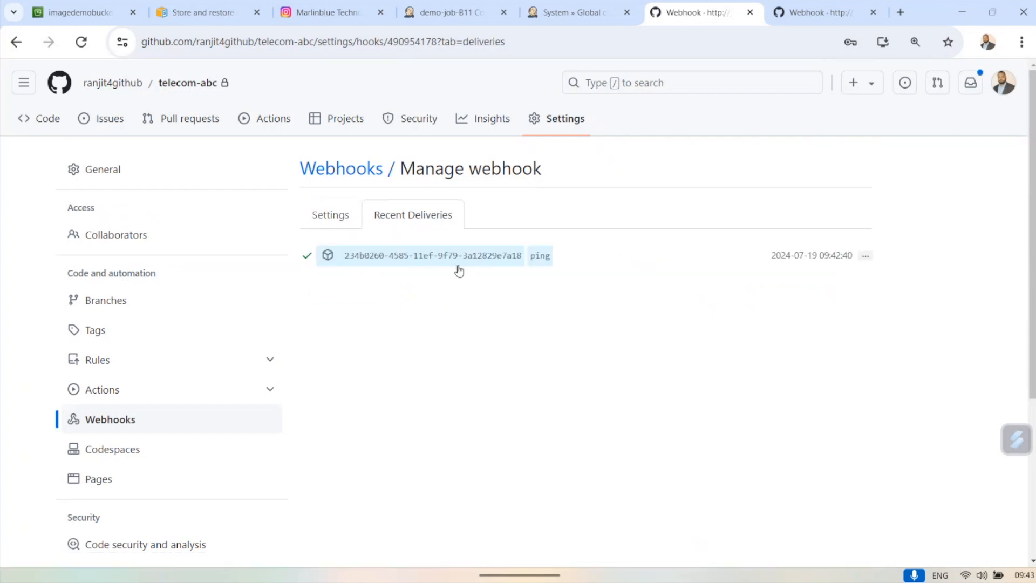
{"action": "left_click", "coordinate": [317, 215]}
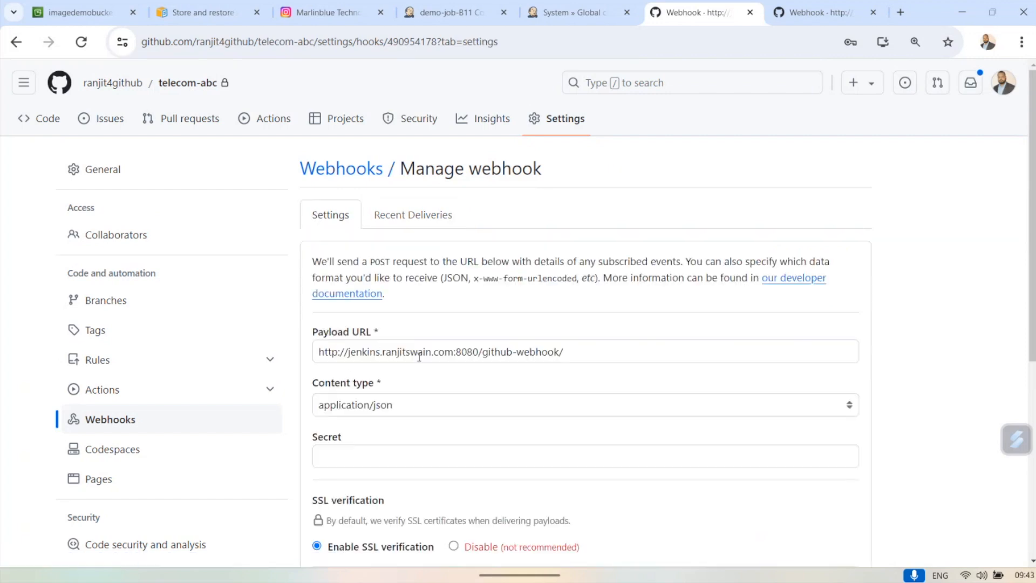
{"action": "left_click_drag", "start_coordinate": [478, 352], "coordinate": [316, 353]}
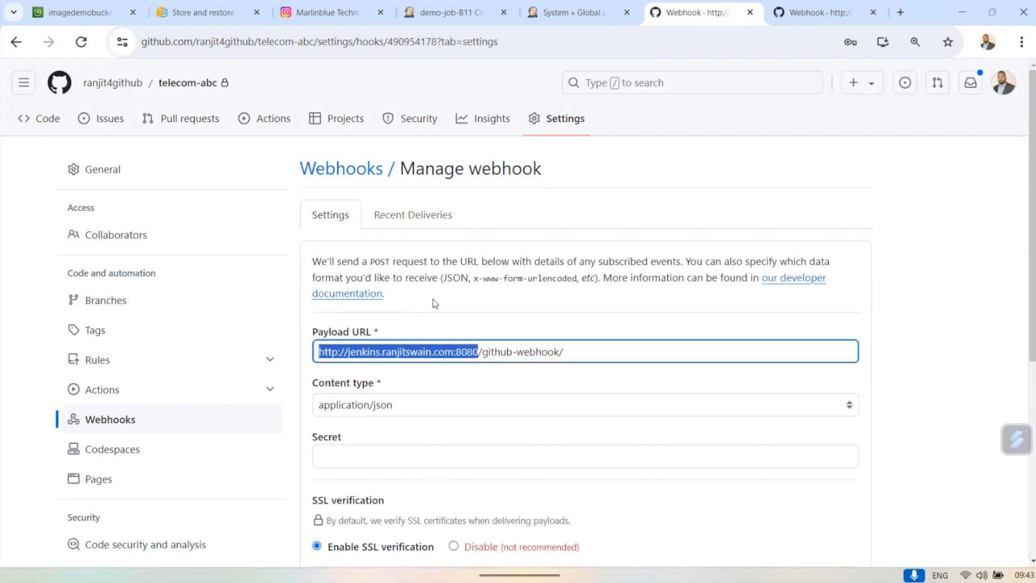
{"action": "left_click", "coordinate": [435, 303]}
Examine the request headers, payload and response of the webhook's ping delivery, and collapse its details.
{"action": "left_click", "coordinate": [406, 220]}
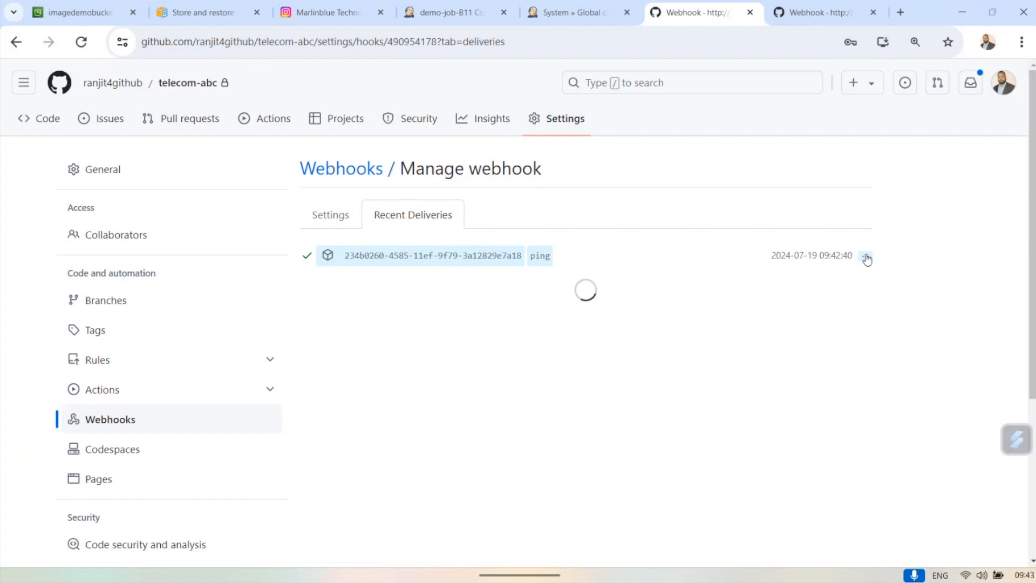
{"action": "scroll", "coordinate": [455, 375], "scroll_direction": "down", "scroll_amount": 1}
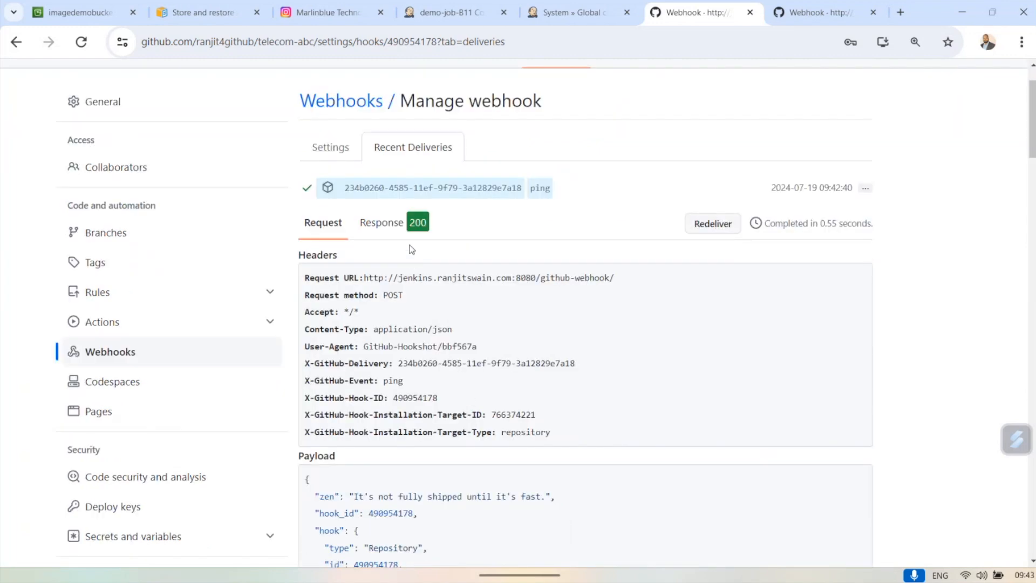
{"action": "scroll", "coordinate": [432, 373], "scroll_direction": "down", "scroll_amount": 6}
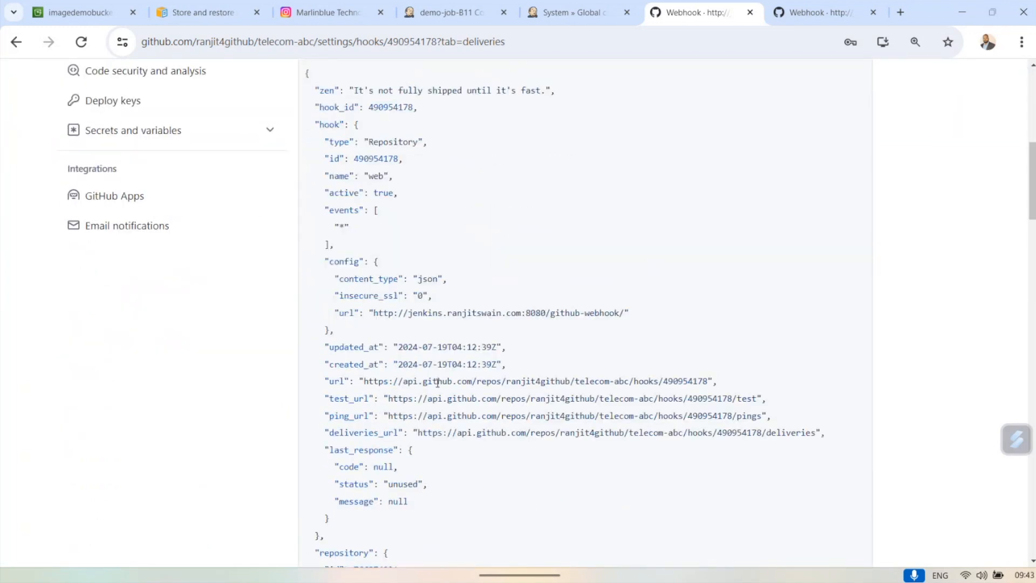
{"action": "scroll", "coordinate": [437, 382], "scroll_direction": "up", "scroll_amount": 4}
{"action": "scroll", "coordinate": [437, 381], "scroll_direction": "up", "scroll_amount": 2}
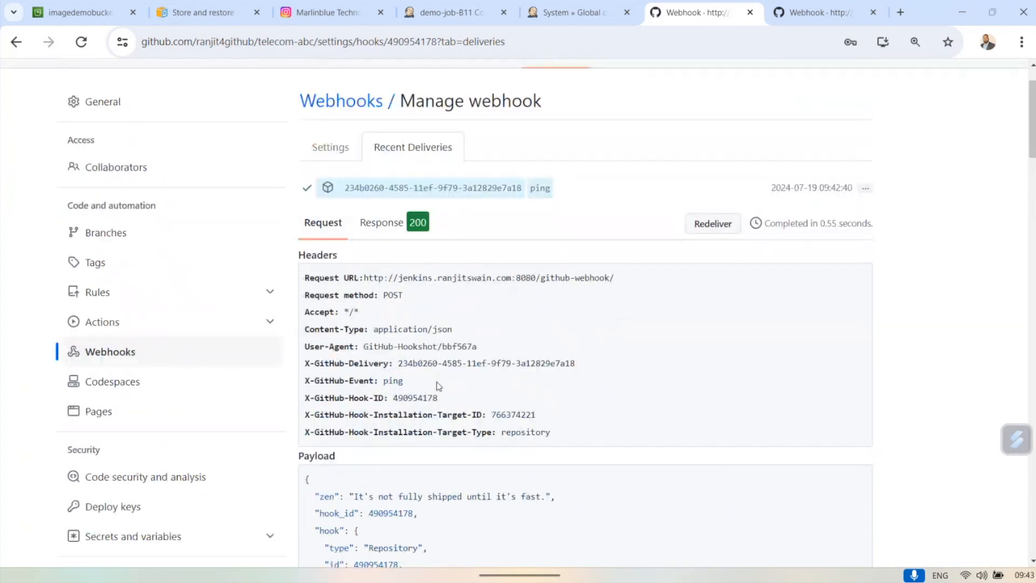
{"action": "left_click", "coordinate": [382, 229]}
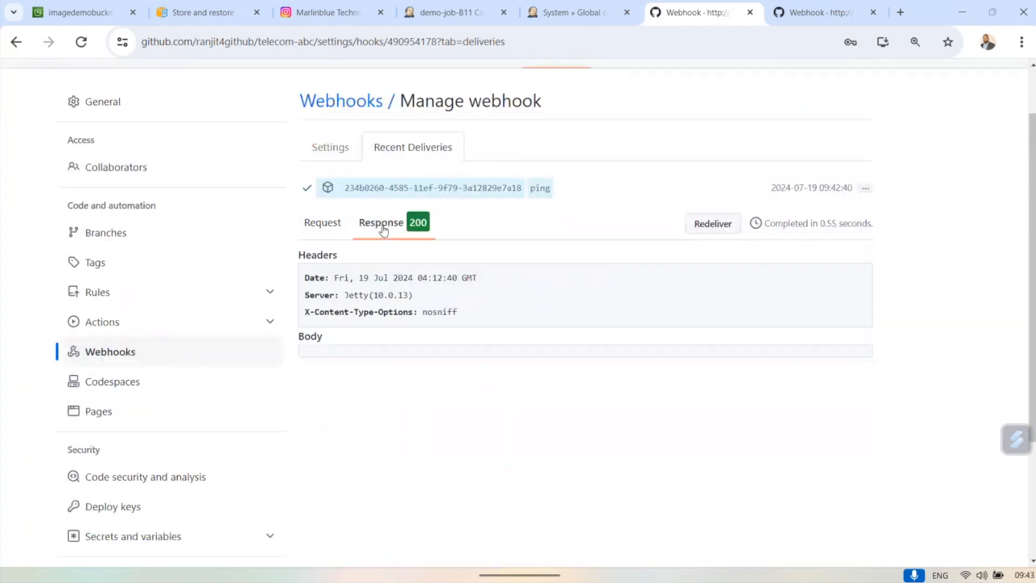
{"action": "left_click", "coordinate": [327, 227]}
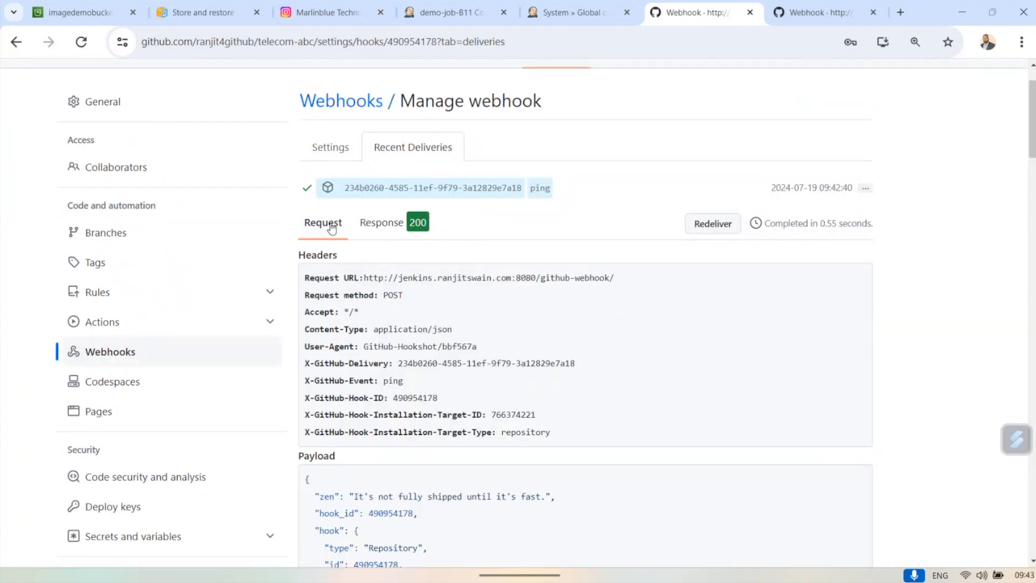
{"action": "left_click", "coordinate": [866, 189]}
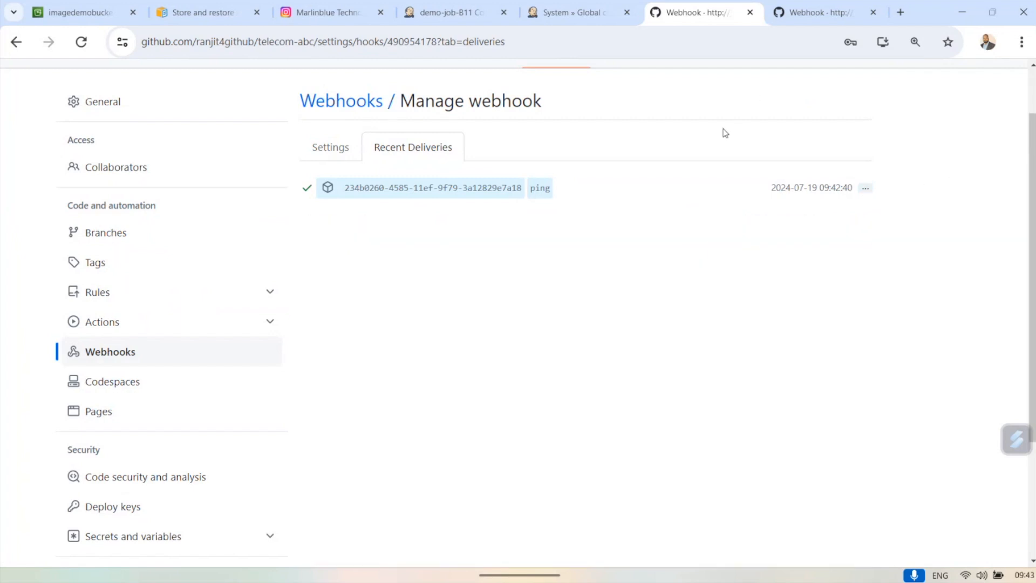
{"action": "scroll", "coordinate": [695, 187], "scroll_direction": "up", "scroll_amount": 1}
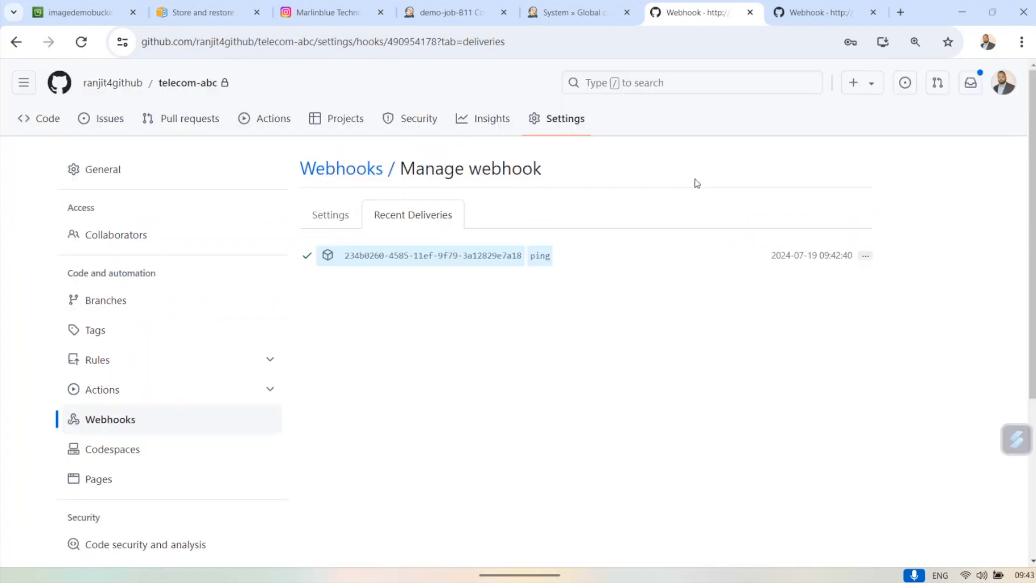
Check demo-job-B11's build triggers in Jenkins, and open module2.cpp on the release-1.0 branch of telecom-abc in GitHub.
{"action": "left_click", "coordinate": [171, 84]}
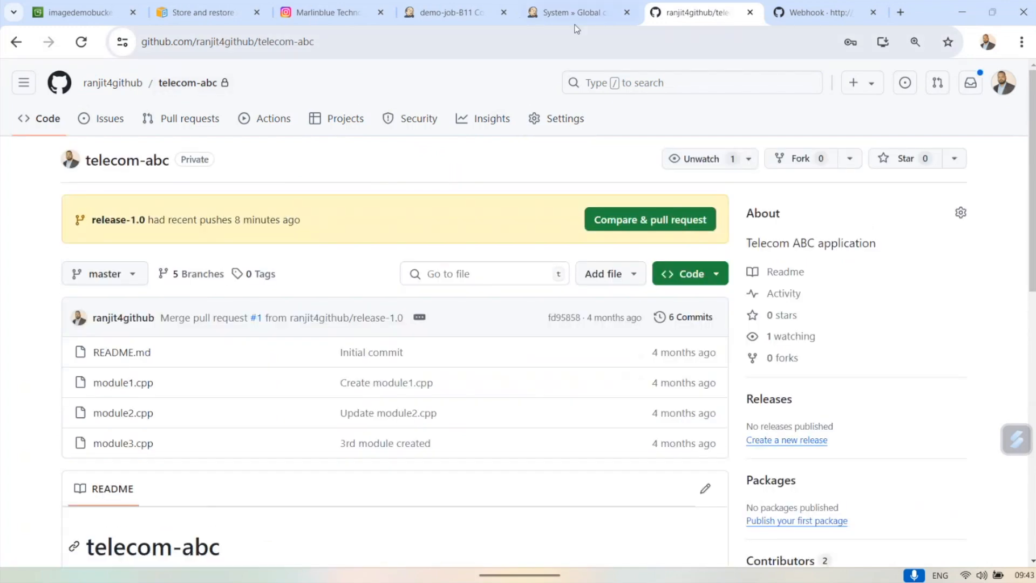
{"action": "left_click", "coordinate": [439, 17]}
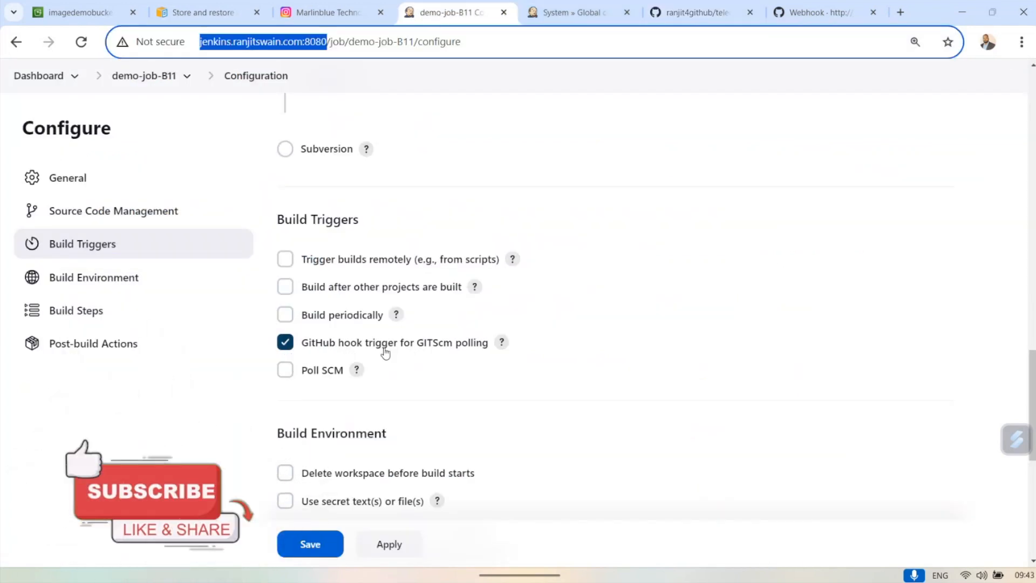
{"action": "left_click", "coordinate": [684, 16]}
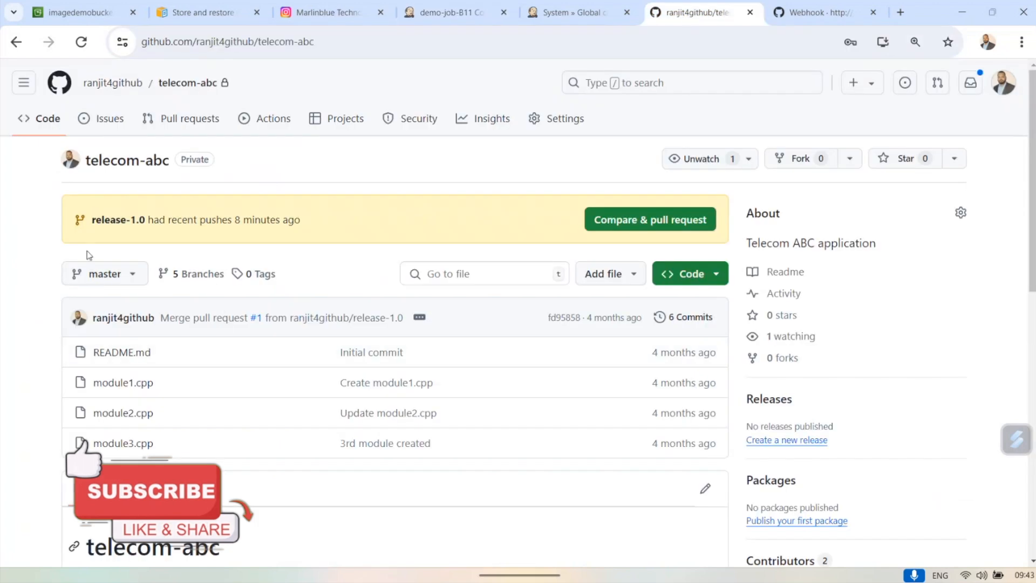
{"action": "left_click", "coordinate": [136, 272]}
{"action": "left_click", "coordinate": [116, 498]}
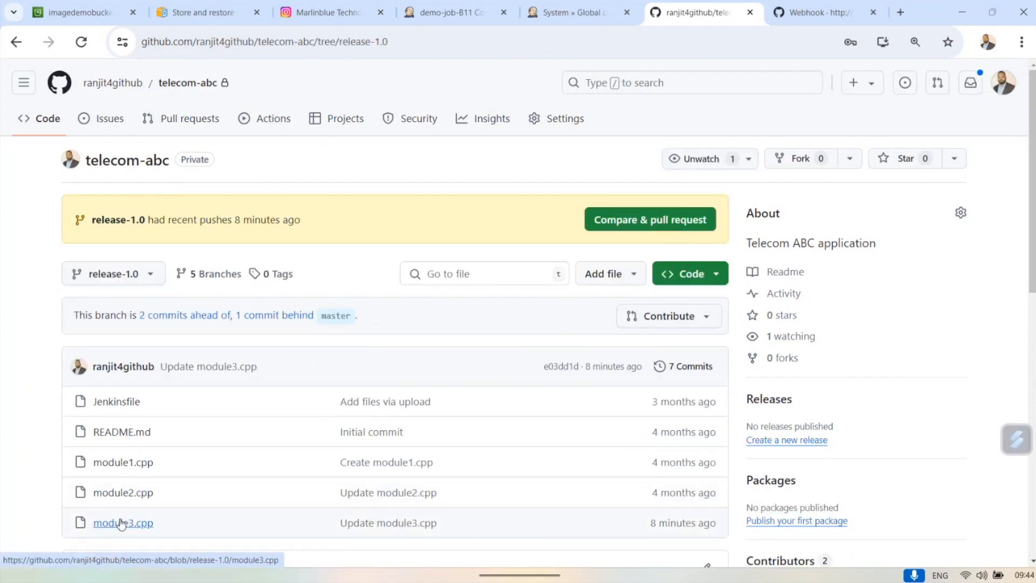
{"action": "left_click", "coordinate": [122, 496]}
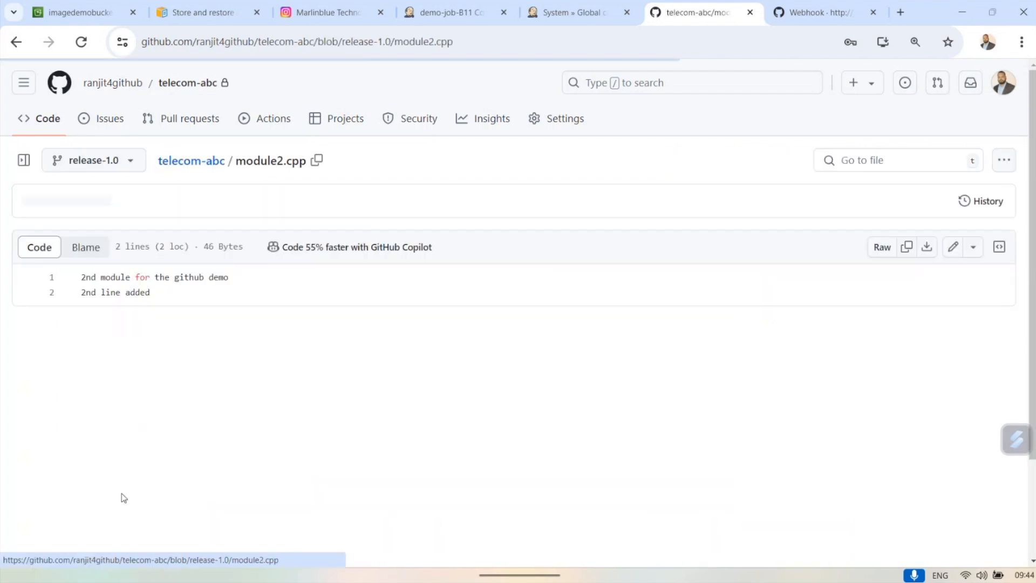
Add "webhook Demo" as the third line of module2.cpp and commit the change directly to the release-1.0 branch.
{"action": "left_click", "coordinate": [955, 248]}
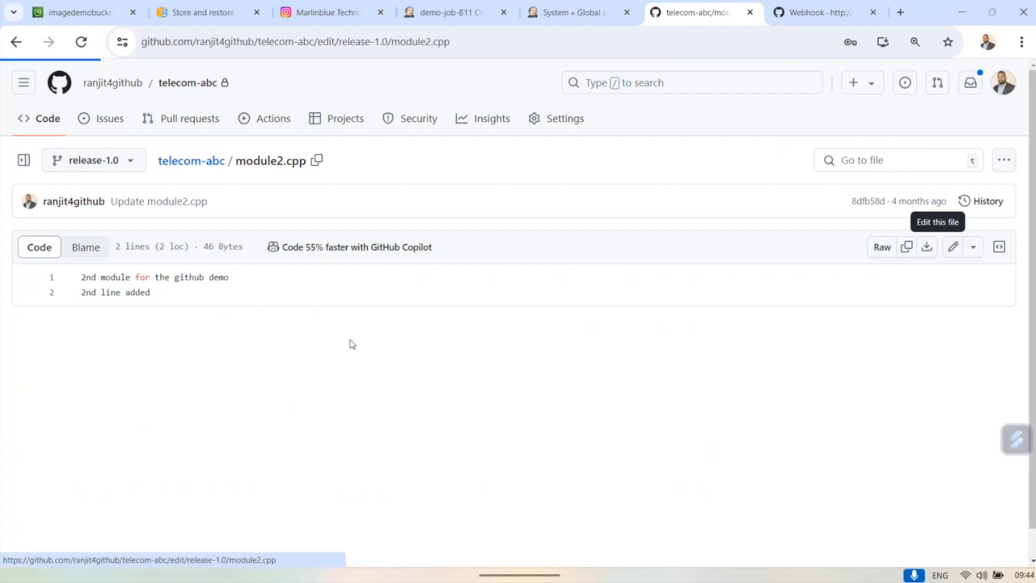
{"action": "left_click", "coordinate": [107, 270]}
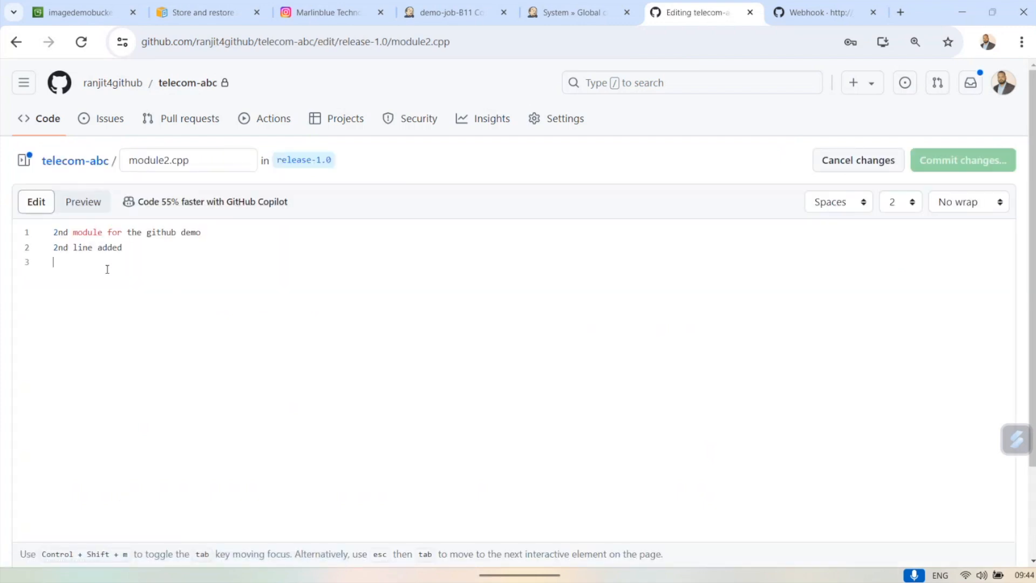
{"action": "type", "text": "webhoo"}
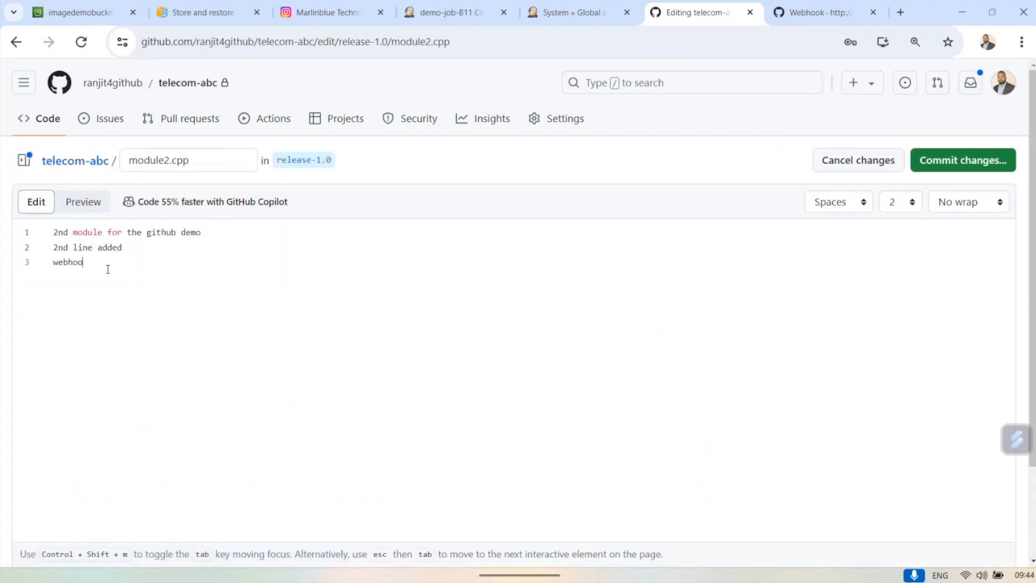
{"action": "type", "text": "k Demo"}
{"action": "left_click", "coordinate": [958, 161]}
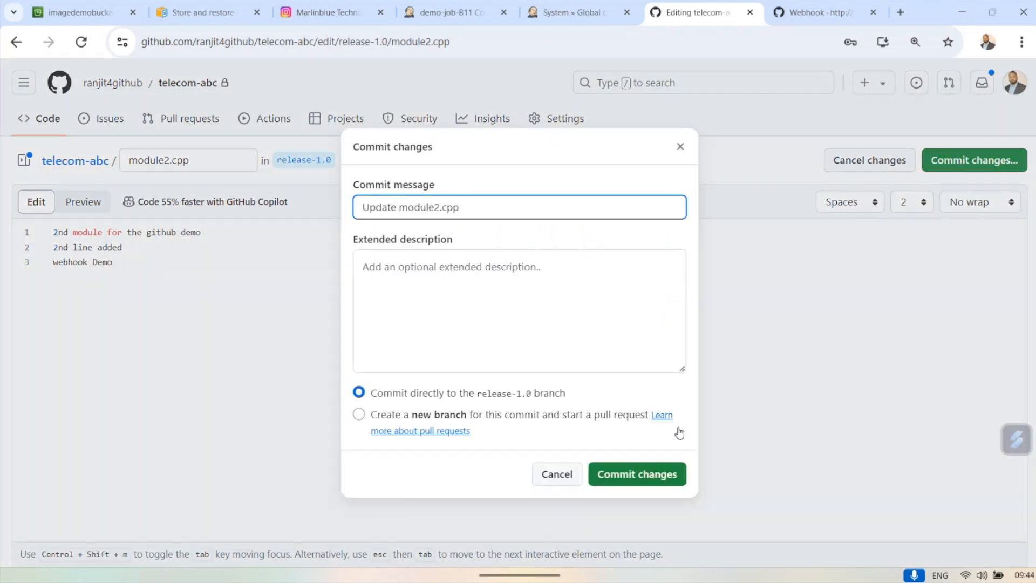
{"action": "left_click", "coordinate": [645, 475]}
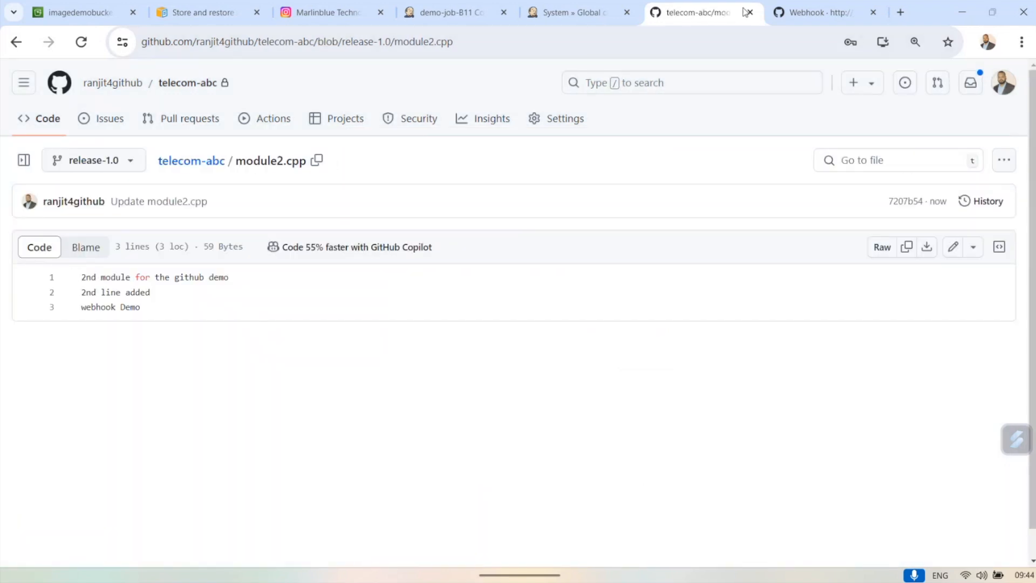
Switch to Jenkins and save the demo-job-B11 configuration with the GitHub hook trigger for GITScm polling.
{"action": "left_click", "coordinate": [473, 23]}
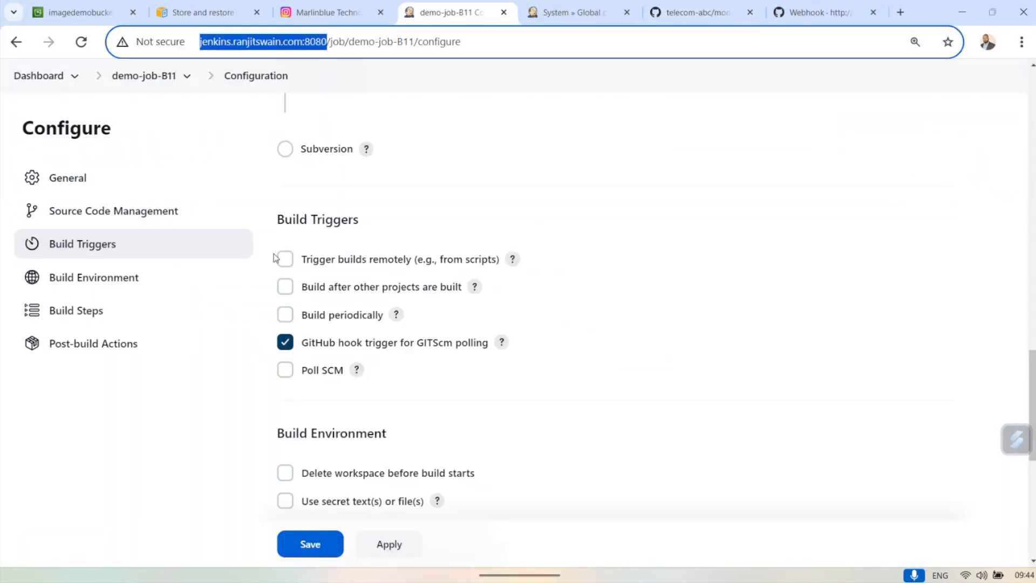
{"action": "scroll", "coordinate": [273, 257], "scroll_direction": "down", "scroll_amount": 5}
{"action": "left_click", "coordinate": [305, 509]}
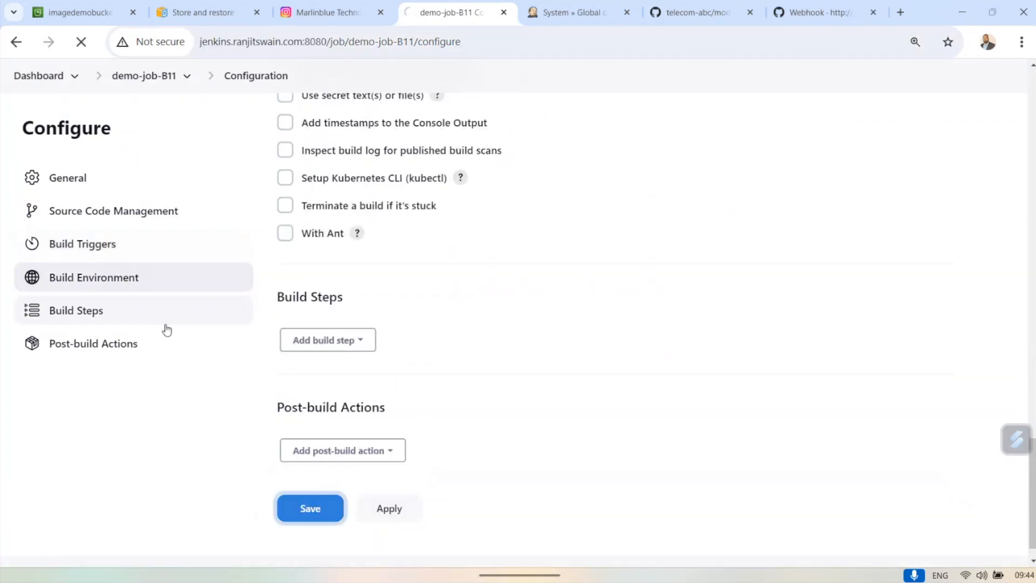
Check demo-job-B11's build history against the module2.cpp commit in GitHub.
{"action": "scroll", "coordinate": [260, 327], "scroll_direction": "down", "scroll_amount": 3}
{"action": "scroll", "coordinate": [263, 328], "scroll_direction": "down", "scroll_amount": 1}
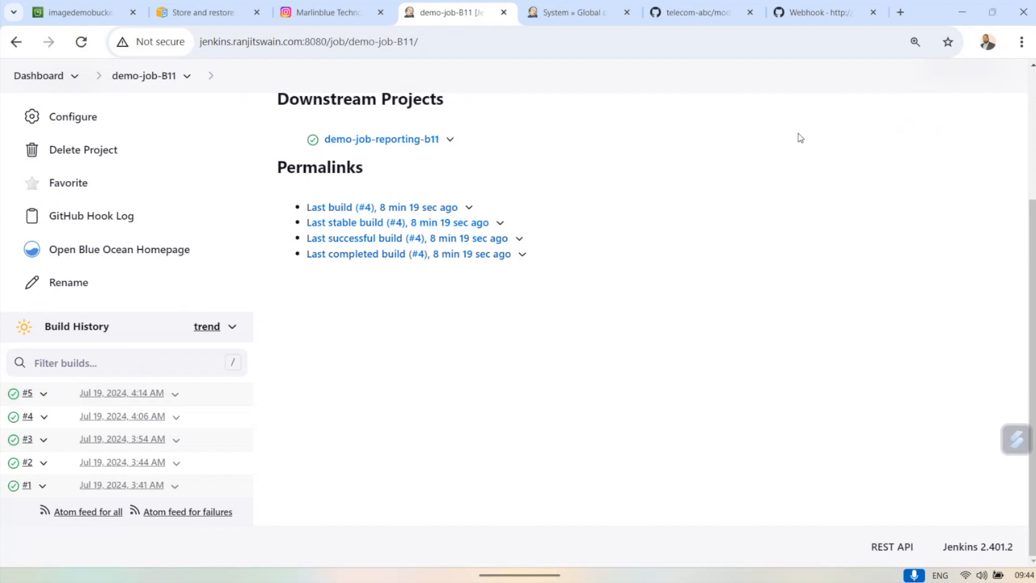
{"action": "left_click", "coordinate": [692, 15]}
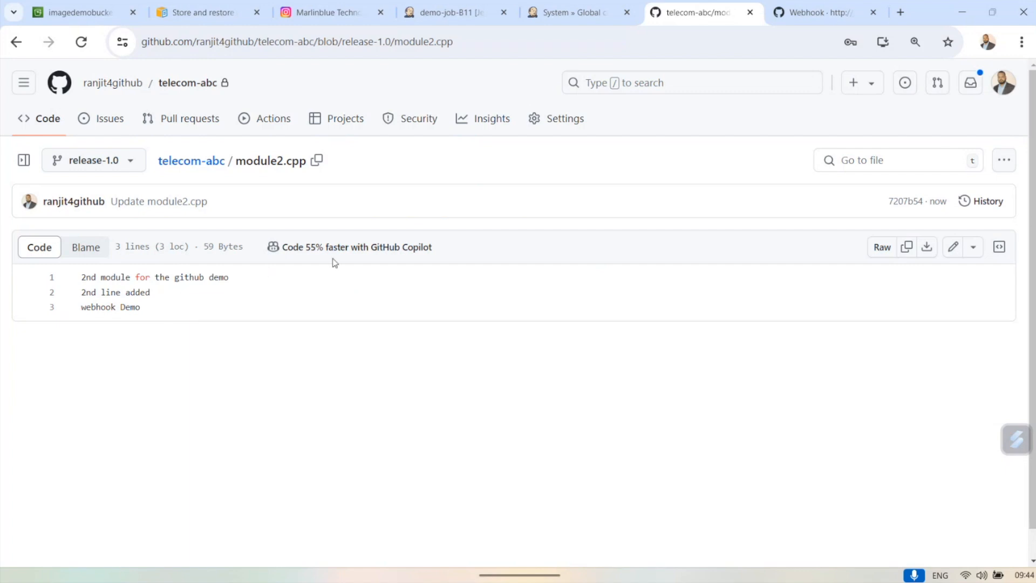
{"action": "left_click", "coordinate": [458, 14]}
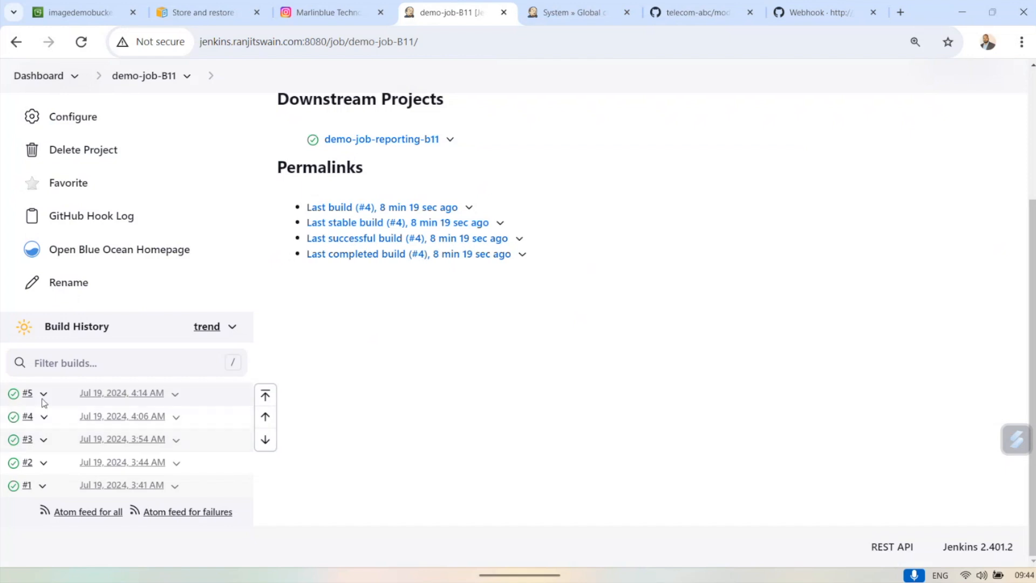
Read the console output of build #5 for its trigger source and commit details, and return to the demo-job-B11 page.
{"action": "left_click", "coordinate": [14, 395]}
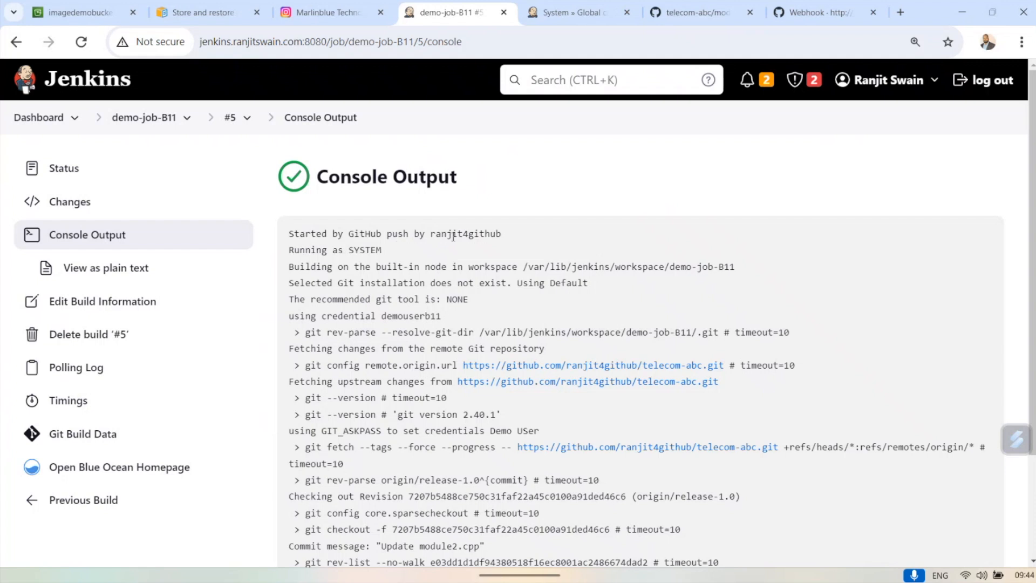
{"action": "left_click_drag", "start_coordinate": [502, 233], "coordinate": [433, 239]}
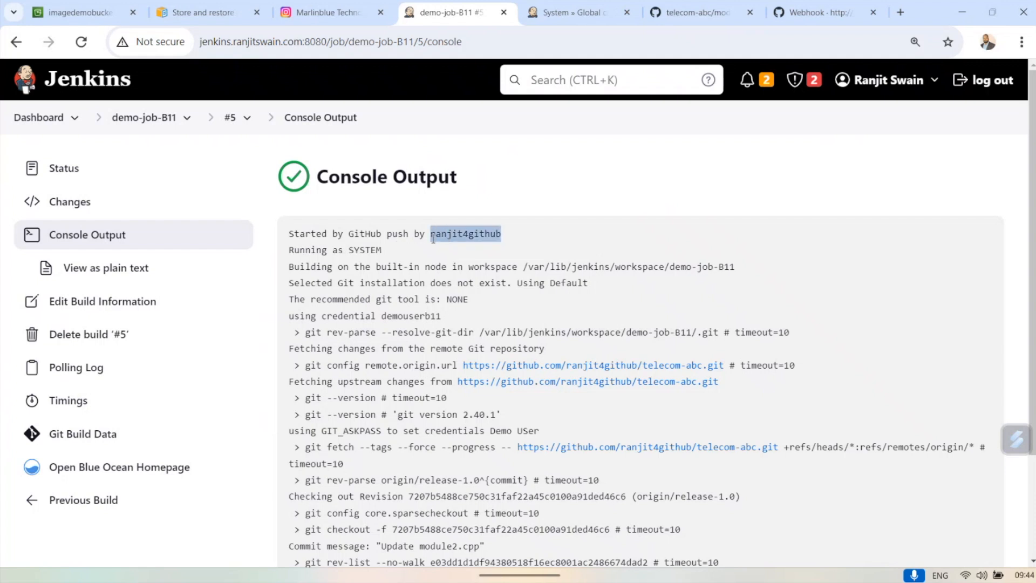
{"action": "scroll", "coordinate": [403, 347], "scroll_direction": "down", "scroll_amount": 3}
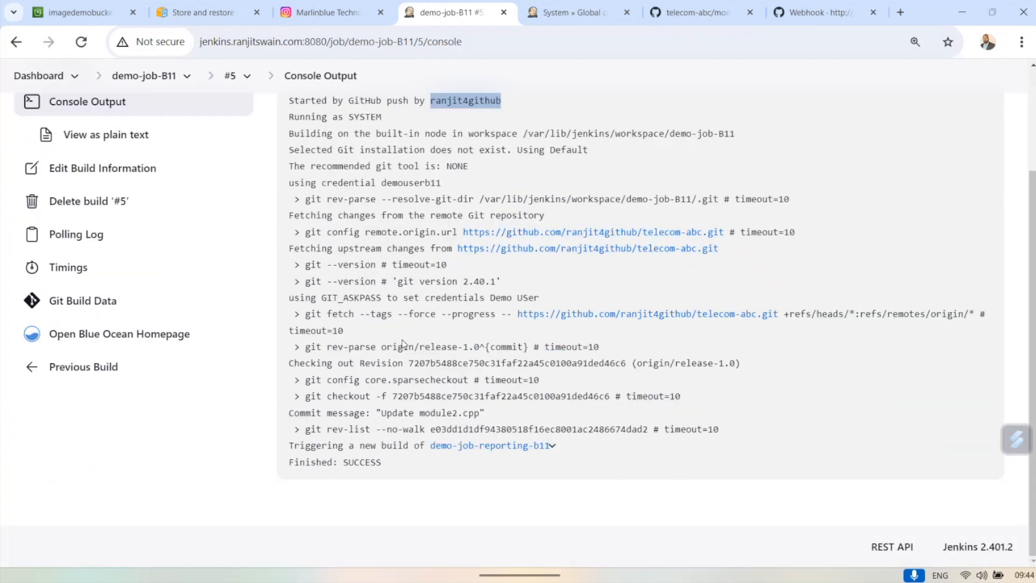
{"action": "scroll", "coordinate": [381, 433], "scroll_direction": "up", "scroll_amount": 3}
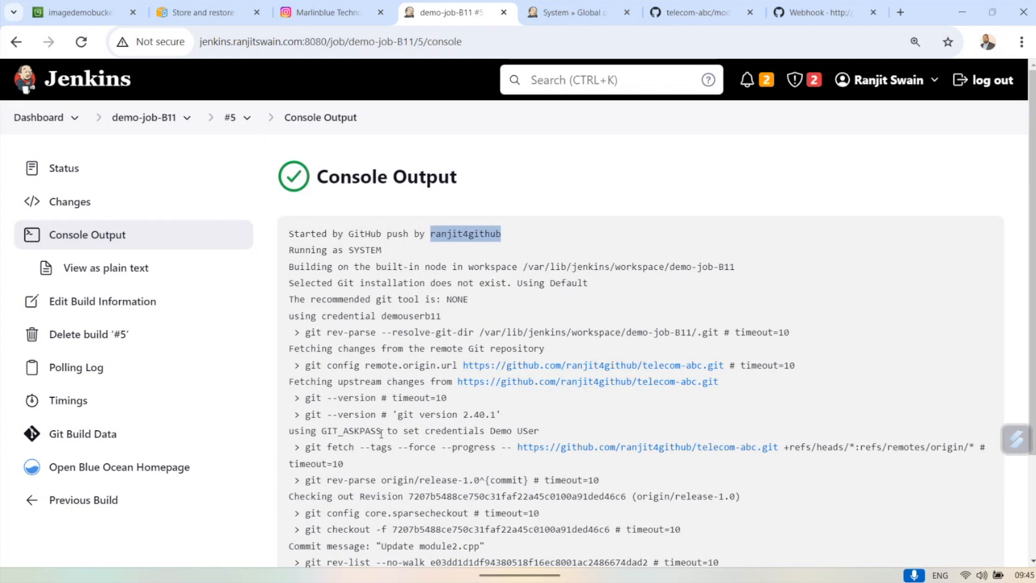
{"action": "left_click", "coordinate": [644, 304]}
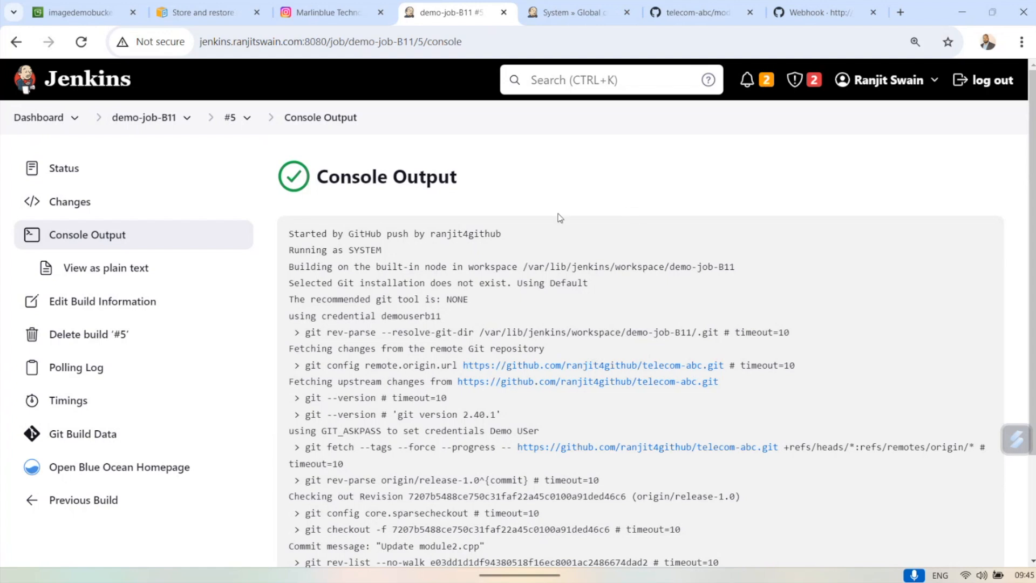
{"action": "left_click", "coordinate": [156, 119]}
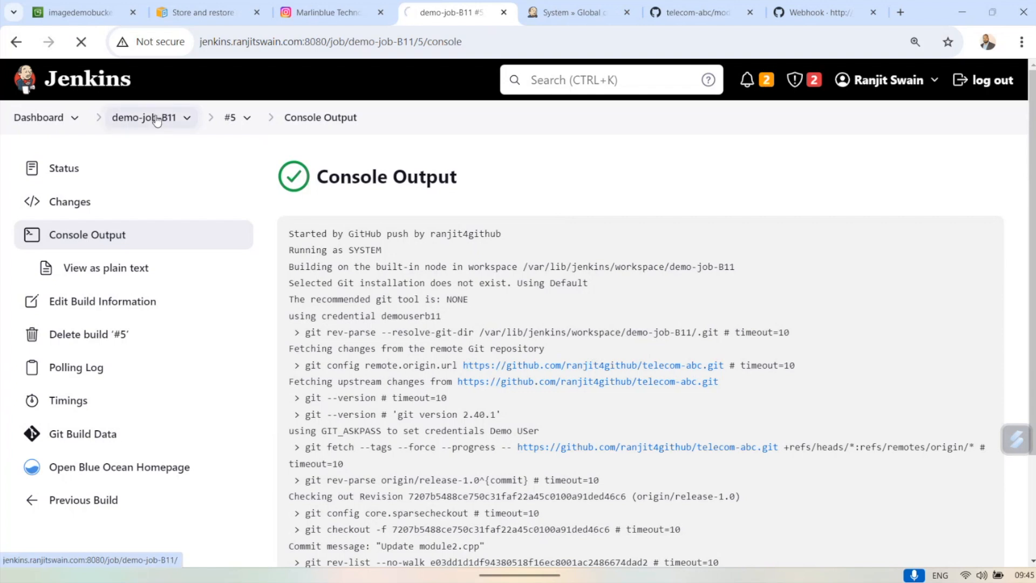